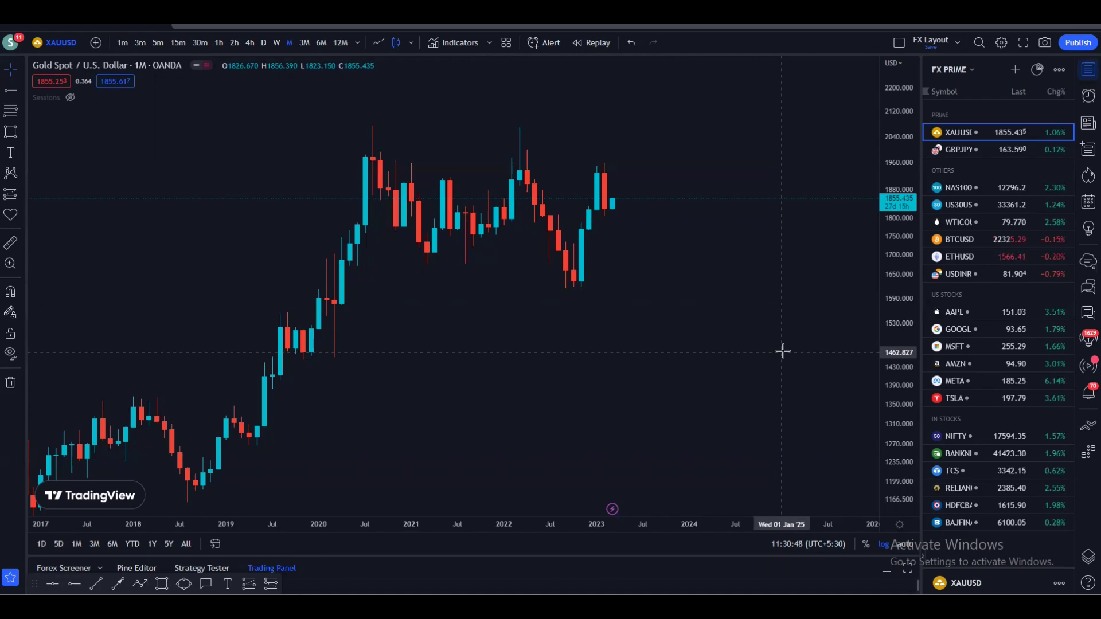
- Hide the watchlist and mark the monthly resistance near 1,990 across the 2020 and 2022 highs with thick red lines
{"action": "left_click", "coordinate": [1088, 70]}
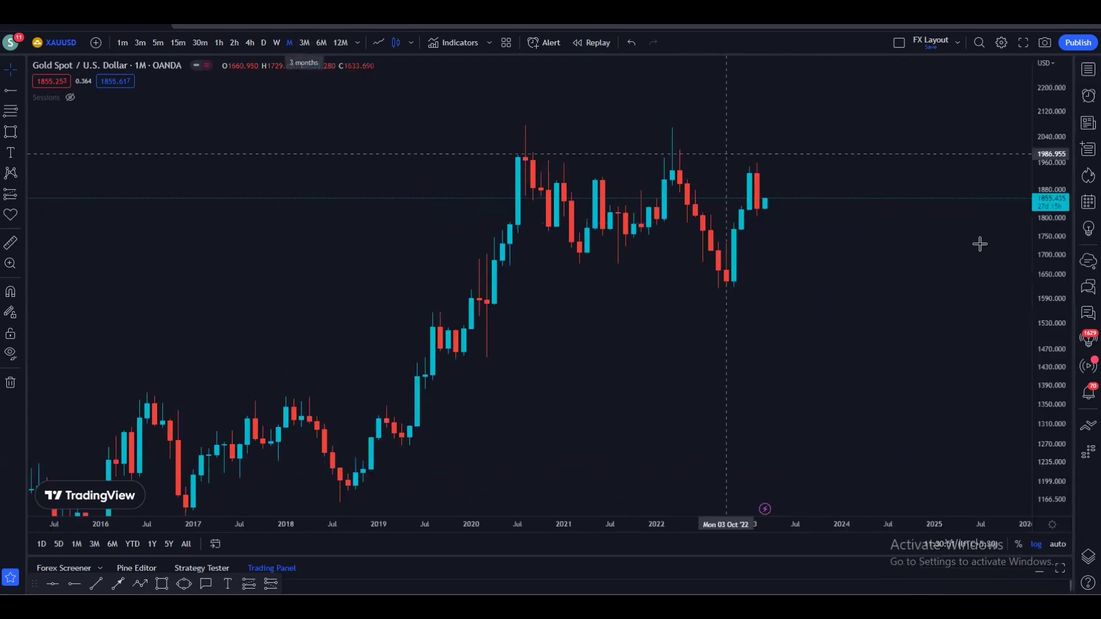
{"action": "scroll", "coordinate": [929, 288], "scroll_direction": "down", "scroll_amount": 3}
{"action": "left_click_drag", "start_coordinate": [1047, 222], "coordinate": [1046, 252]}
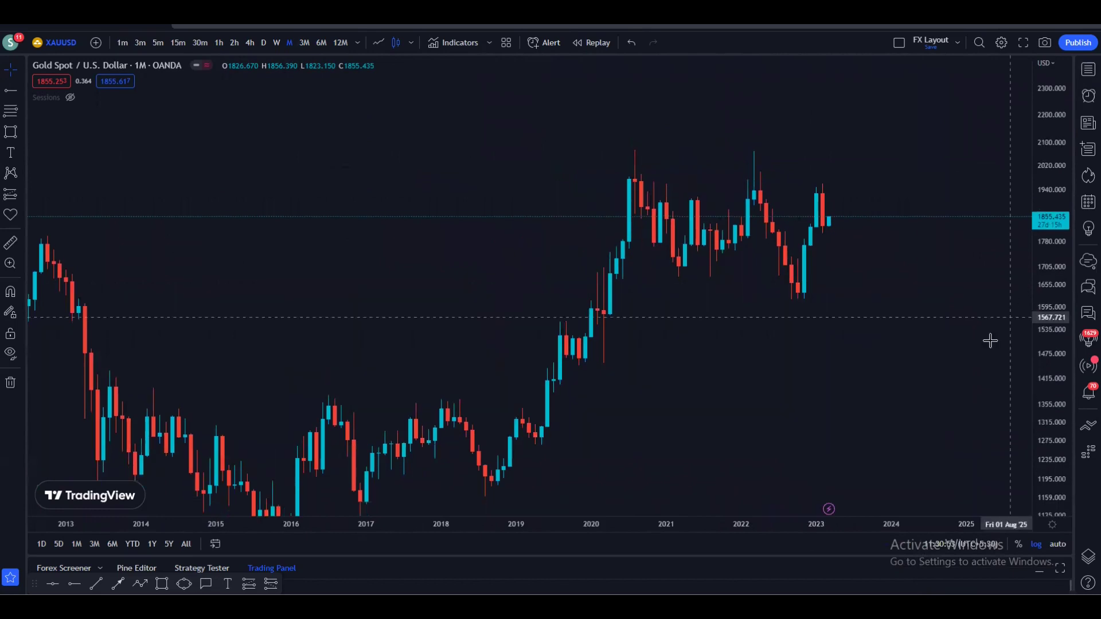
{"action": "left_click_drag", "start_coordinate": [990, 341], "coordinate": [981, 326]}
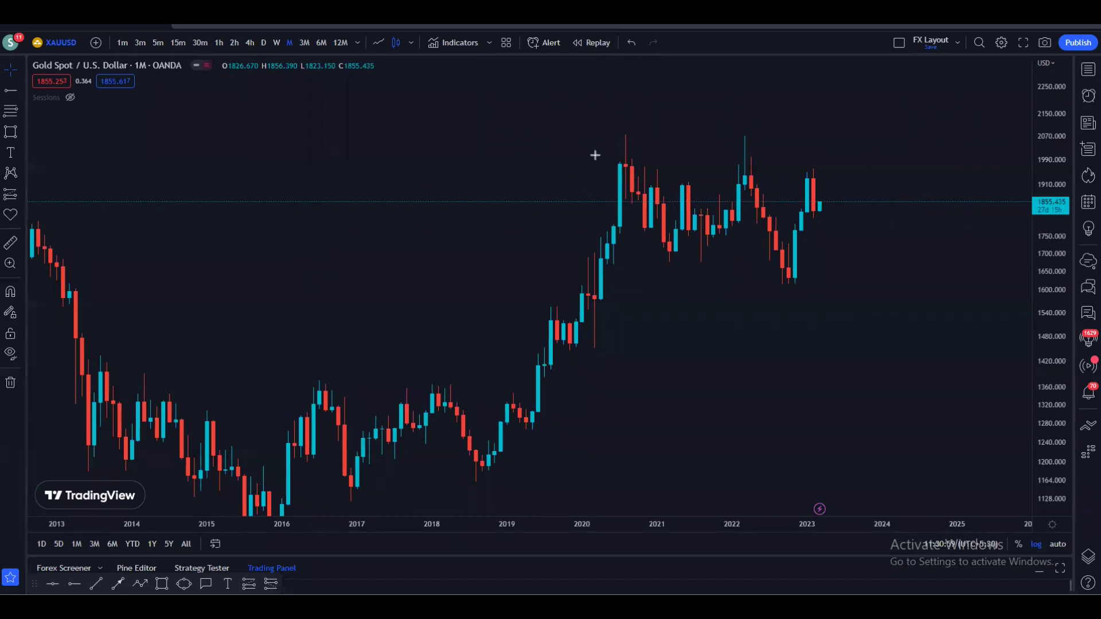
{"action": "left_click_drag", "start_coordinate": [596, 159], "coordinate": [864, 165]}
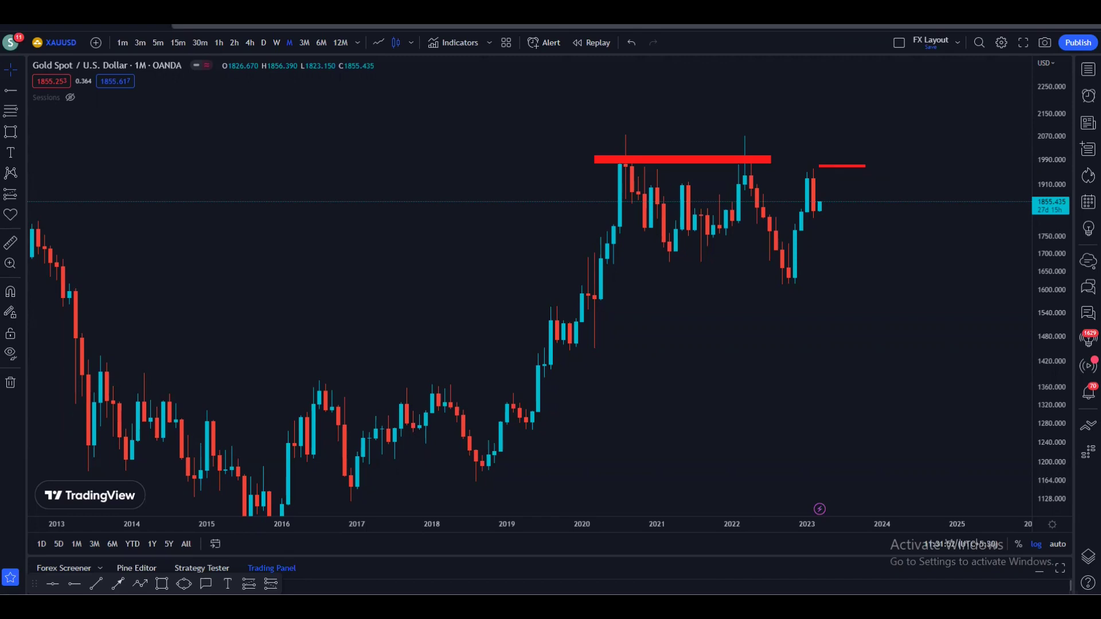
- Clear the resistance marks and switch the gold chart to the weekly timeframe, rescaled around the 2021 to 2023 candles
{"action": "key", "text": "ctrl+alt+h"}
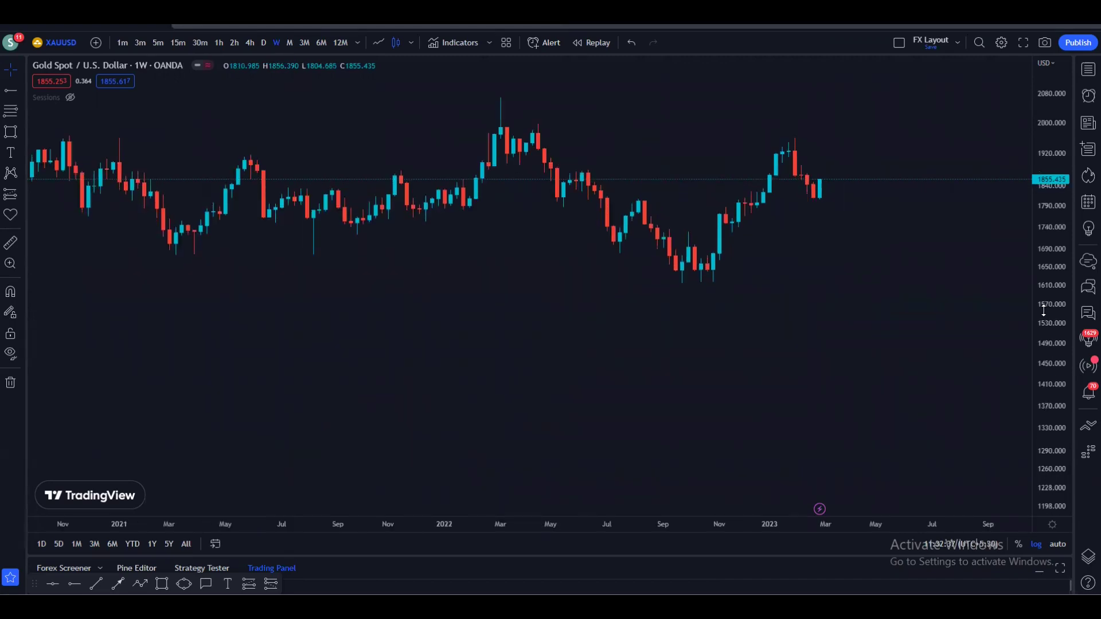
{"action": "left_click_drag", "start_coordinate": [1041, 310], "coordinate": [1042, 189]}
{"action": "left_click_drag", "start_coordinate": [938, 270], "coordinate": [942, 337]}
{"action": "scroll", "coordinate": [940, 344], "scroll_direction": "up", "scroll_amount": 3}
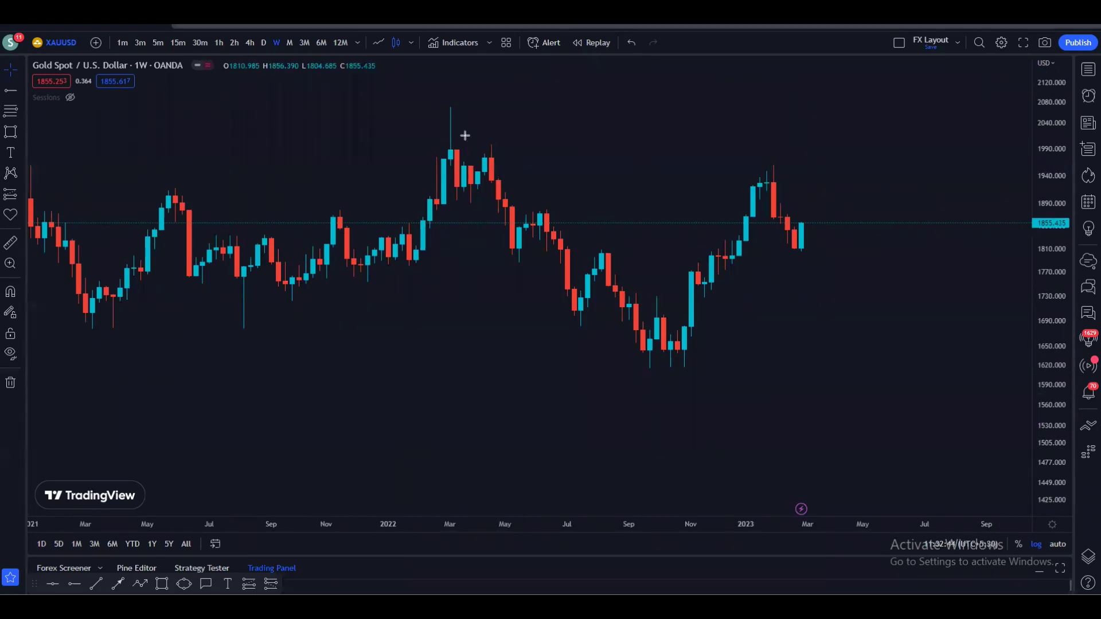
- Trace the weekly swings from the March 2022 high with red arrows, project a rise to about 2,020, and clear the arrows
{"action": "left_click_drag", "start_coordinate": [465, 130], "coordinate": [513, 251]}
{"action": "mouse_move", "coordinate": [531, 213]}
{"action": "left_mouse_down"}
{"action": "mouse_move", "coordinate": [538, 207]}
{"action": "mouse_move", "coordinate": [572, 315]}
{"action": "mouse_move", "coordinate": [603, 252]}
{"action": "mouse_move", "coordinate": [614, 257]}
{"action": "mouse_move", "coordinate": [660, 362]}
{"action": "mouse_move", "coordinate": [753, 193]}
{"action": "mouse_move", "coordinate": [612, 254]}
{"action": "mouse_move", "coordinate": [719, 232]}
{"action": "mouse_move", "coordinate": [754, 172]}
{"action": "left_mouse_up"}
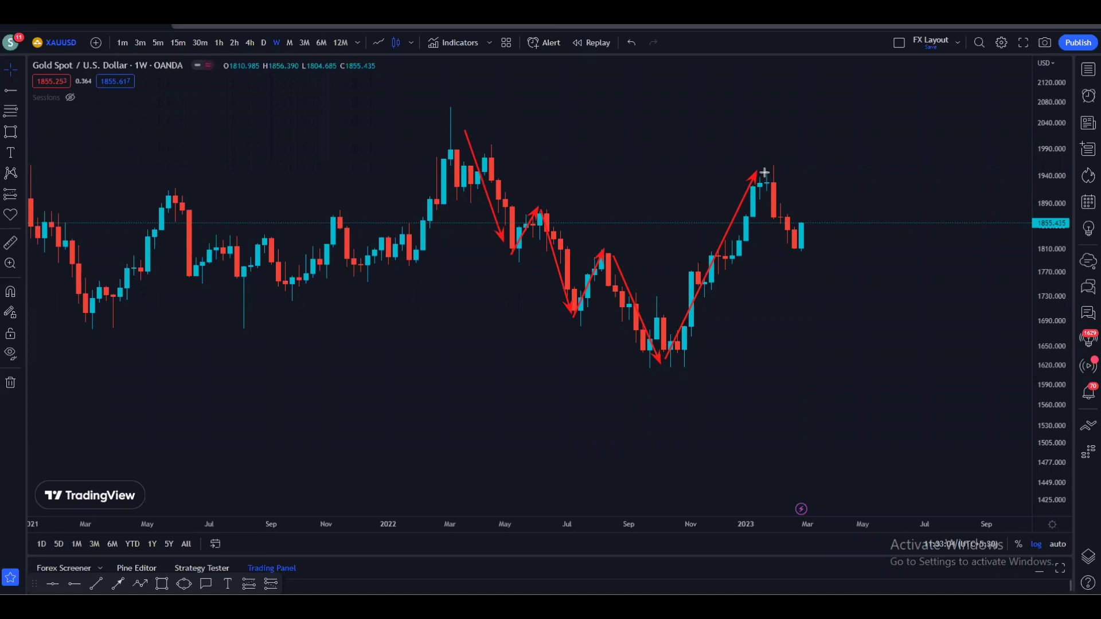
{"action": "left_click_drag", "start_coordinate": [764, 172], "coordinate": [813, 267]}
{"action": "left_click_drag", "start_coordinate": [818, 262], "coordinate": [879, 131]}
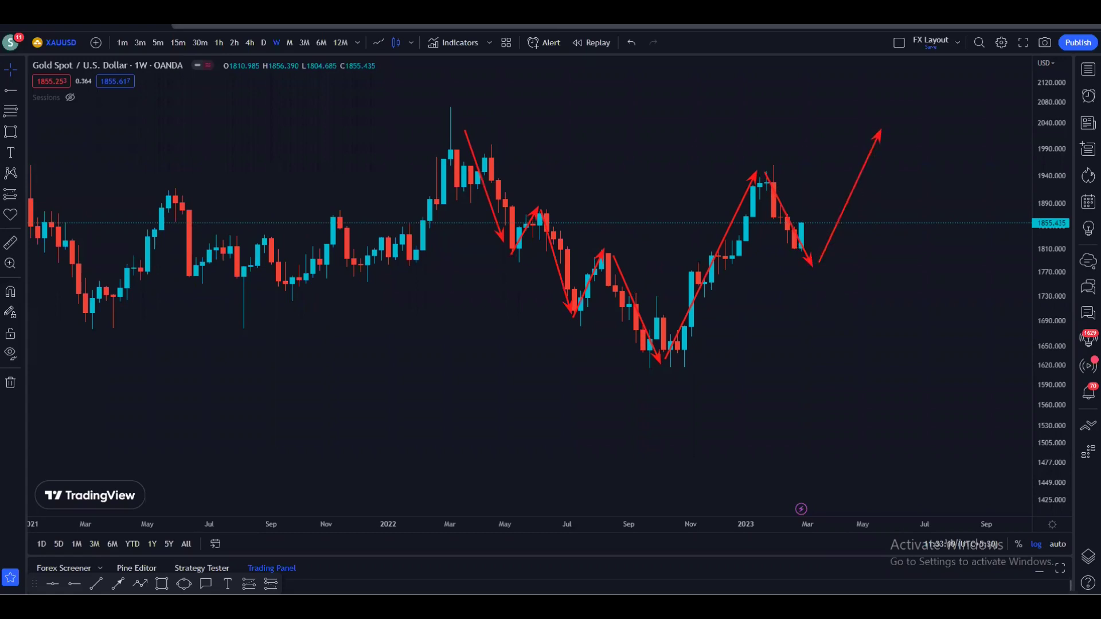
{"action": "key", "text": "Escape"}
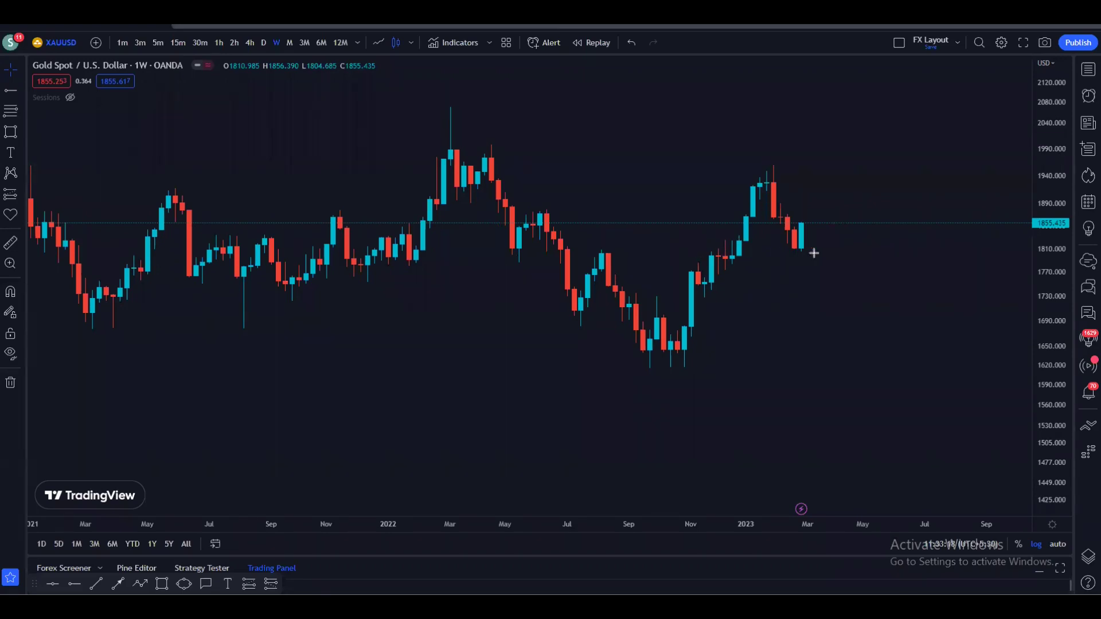
- Mark the weekly support near 1,800 in red, and sketch a possible rise to resistance near 1,945 with a bearish candle
{"action": "left_click_drag", "start_coordinate": [855, 257], "coordinate": [873, 257]}
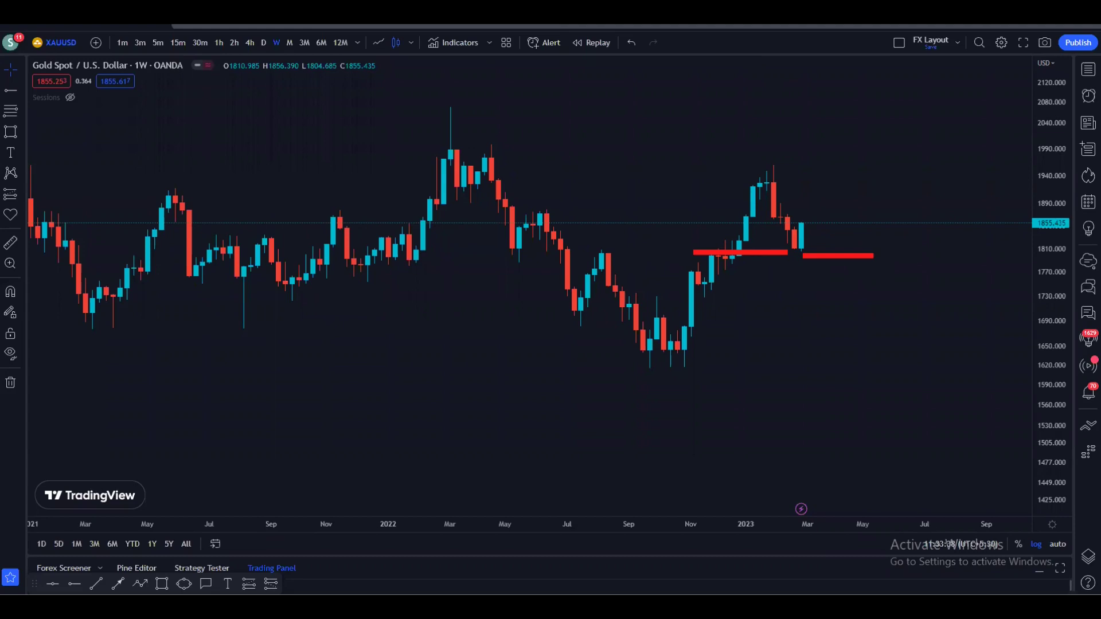
{"action": "key", "text": "Escape"}
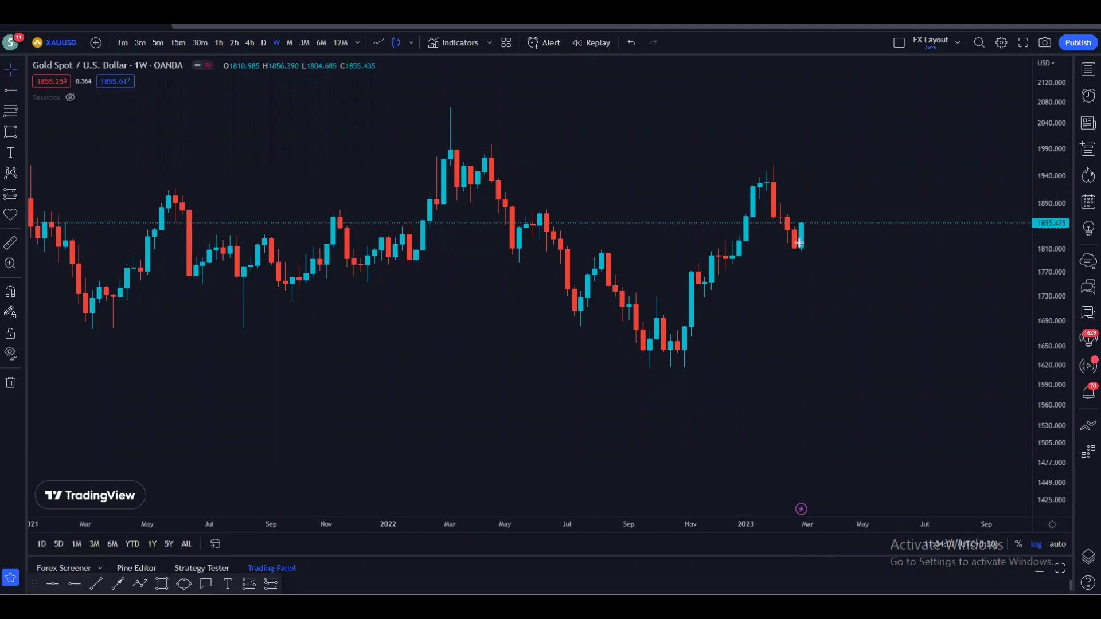
{"action": "left_click_drag", "start_coordinate": [799, 244], "coordinate": [822, 174]}
{"action": "key", "text": "e"}
{"action": "left_click_drag", "start_coordinate": [794, 246], "coordinate": [824, 173]}
{"action": "left_click_drag", "start_coordinate": [826, 168], "coordinate": [838, 198]}
{"action": "left_click_drag", "start_coordinate": [741, 173], "coordinate": [874, 173]}
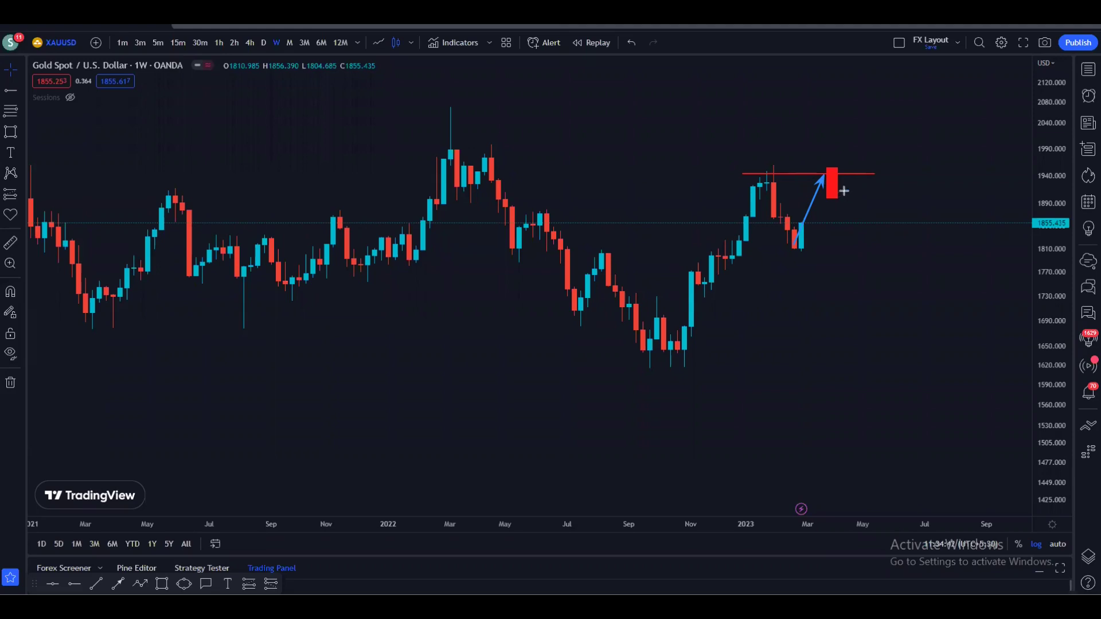
{"action": "left_click_drag", "start_coordinate": [843, 191], "coordinate": [856, 266]}
{"action": "left_click_drag", "start_coordinate": [852, 185], "coordinate": [853, 316]}
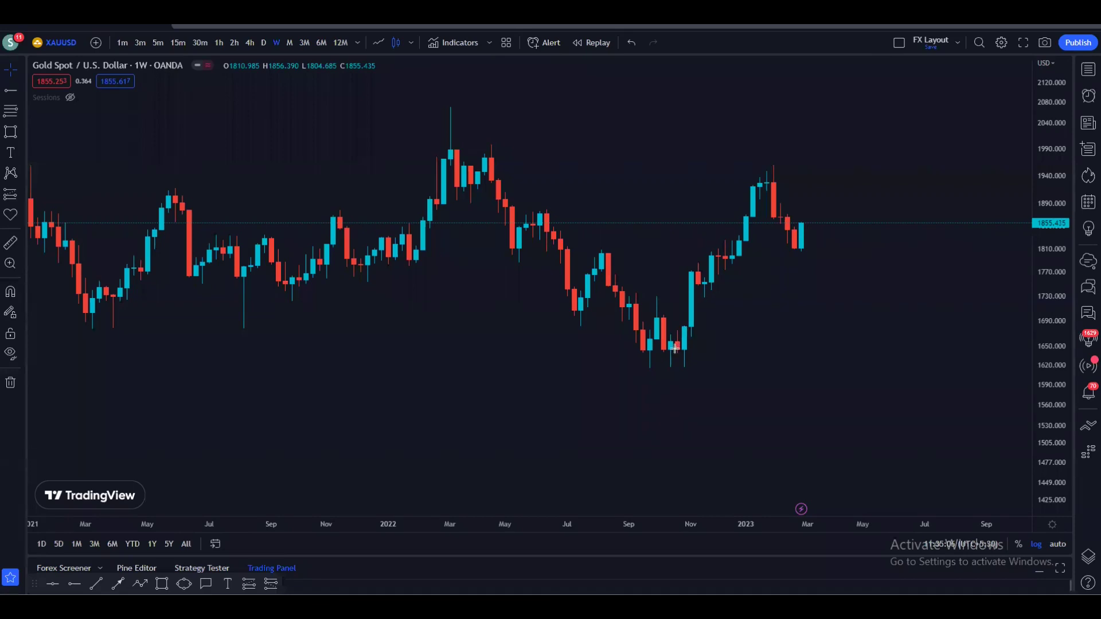
- Draw red arrows for the weekly rally, pullback to support and projected zigzag above a line at the March 2022 high, then clear them
{"action": "left_click_drag", "start_coordinate": [675, 348], "coordinate": [769, 174]}
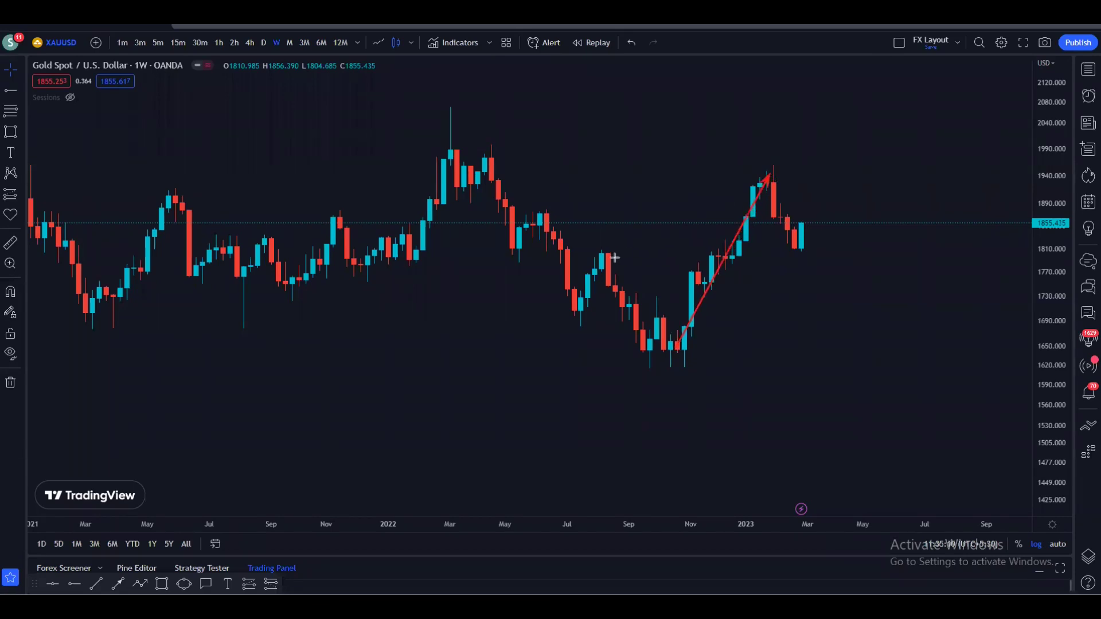
{"action": "mouse_move", "coordinate": [770, 174]}
{"action": "left_mouse_down"}
{"action": "mouse_move", "coordinate": [815, 262]}
{"action": "mouse_move", "coordinate": [858, 251]}
{"action": "left_mouse_up"}
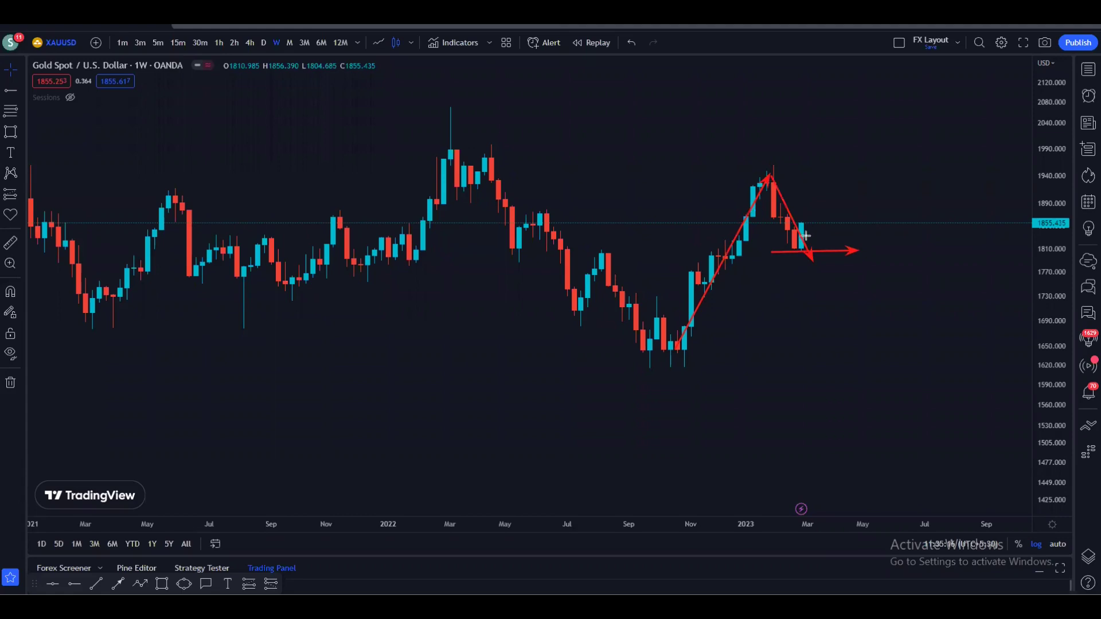
{"action": "left_click_drag", "start_coordinate": [808, 249], "coordinate": [849, 126]}
{"action": "left_click_drag", "start_coordinate": [852, 131], "coordinate": [914, 202]}
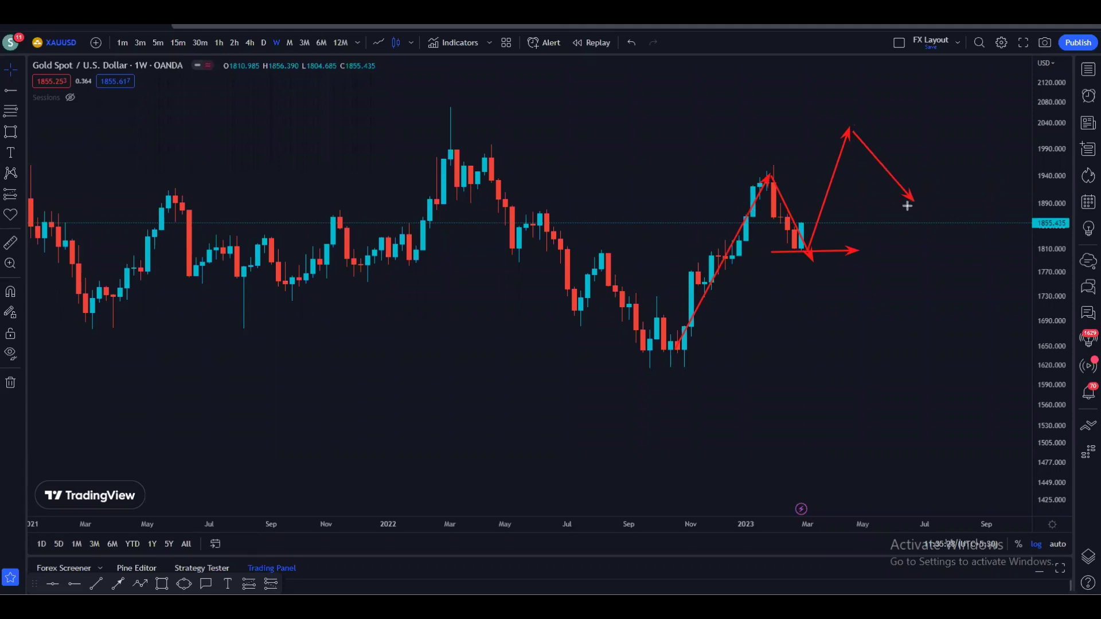
{"action": "left_click_drag", "start_coordinate": [913, 199], "coordinate": [949, 91]}
{"action": "left_click_drag", "start_coordinate": [442, 107], "coordinate": [994, 110]}
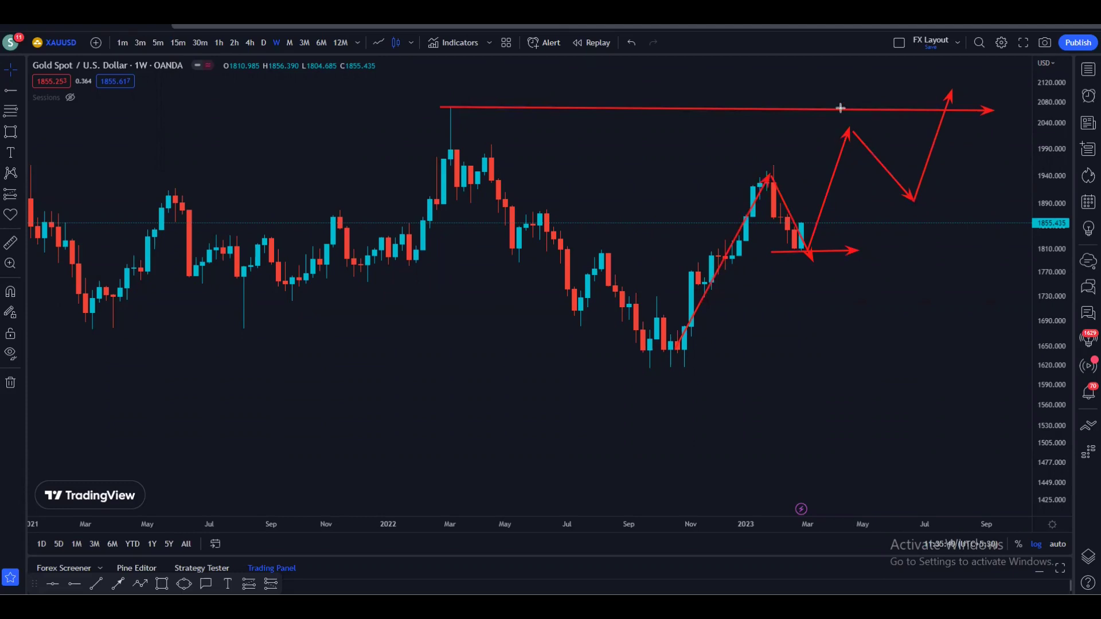
{"action": "key", "text": "e"}
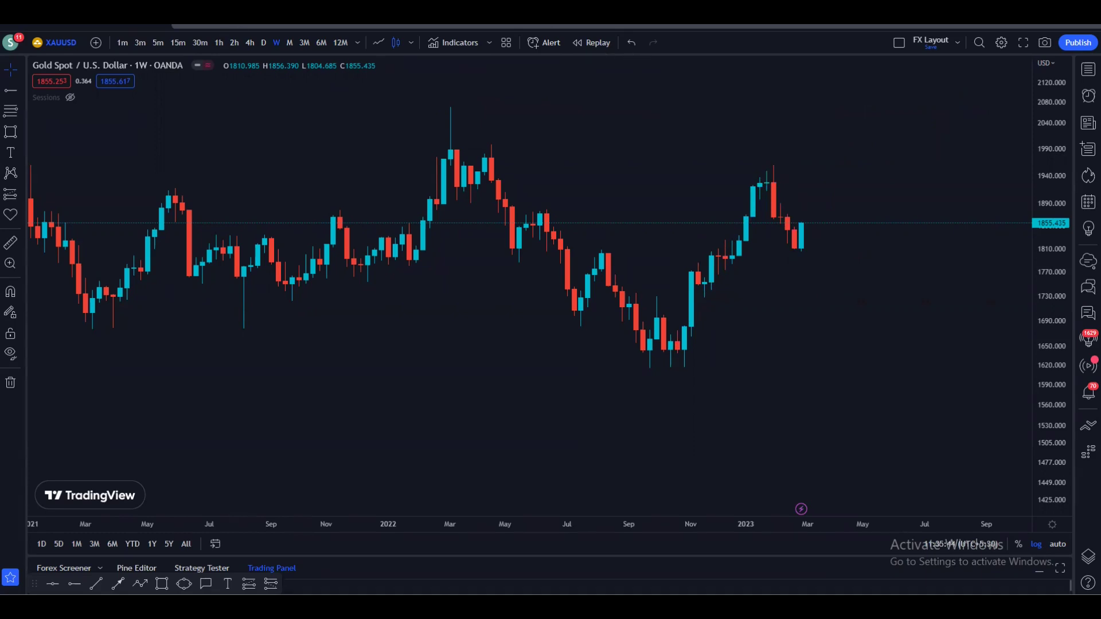
- Switch the gold chart to the daily timeframe and rescale it around the candles from November 2022 to March 2023
{"action": "left_click", "coordinate": [263, 44]}
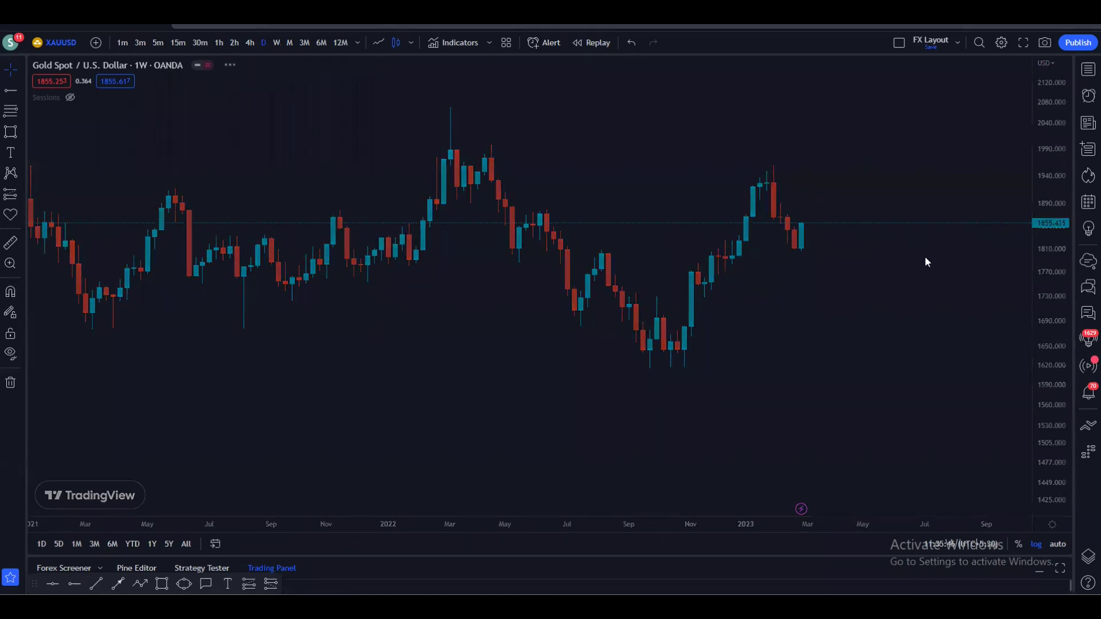
{"action": "scroll", "coordinate": [971, 317], "scroll_direction": "down", "scroll_amount": 4}
{"action": "left_click_drag", "start_coordinate": [1056, 424], "coordinate": [1041, 130]}
{"action": "left_click_drag", "start_coordinate": [943, 335], "coordinate": [928, 403]}
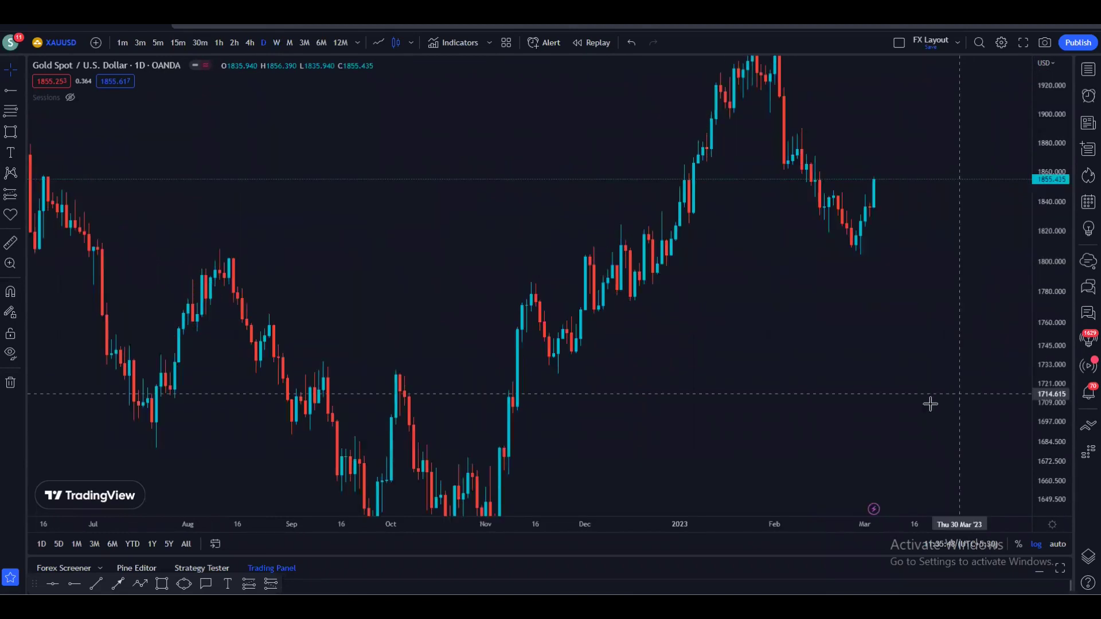
{"action": "scroll", "coordinate": [929, 403], "scroll_direction": "up", "scroll_amount": 3}
{"action": "left_click_drag", "start_coordinate": [908, 329], "coordinate": [912, 478]}
{"action": "scroll", "coordinate": [908, 453], "scroll_direction": "up", "scroll_amount": 3}
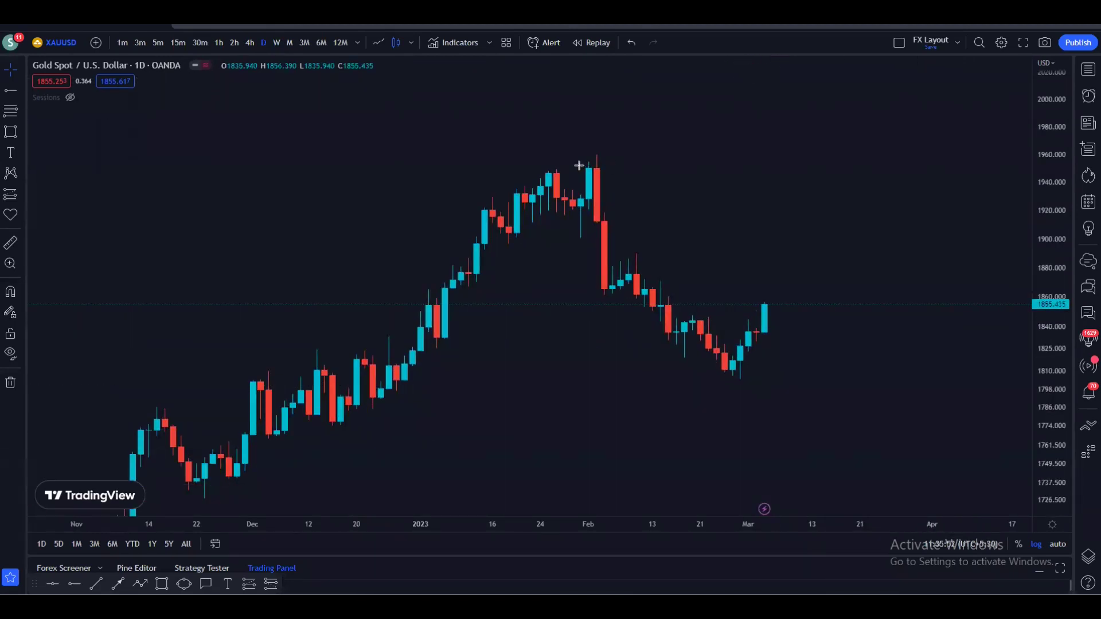
- Trace the daily decline from the February high, mark the broken level near 1,843, and project a retest and rise to about 1,890
{"action": "mouse_move", "coordinate": [579, 166]}
{"action": "left_mouse_down"}
{"action": "mouse_move", "coordinate": [610, 296]}
{"action": "mouse_move", "coordinate": [644, 246]}
{"action": "mouse_move", "coordinate": [669, 344]}
{"action": "mouse_move", "coordinate": [697, 304]}
{"action": "mouse_move", "coordinate": [734, 380]}
{"action": "mouse_move", "coordinate": [765, 311]}
{"action": "left_mouse_up"}
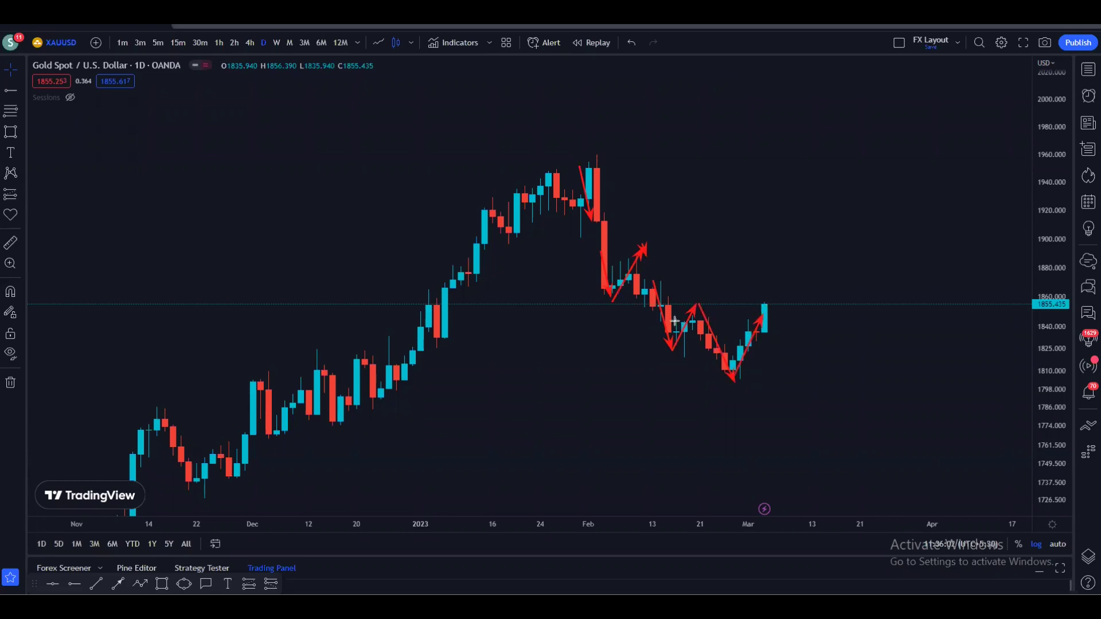
{"action": "left_click_drag", "start_coordinate": [674, 321], "coordinate": [802, 321]}
{"action": "left_click", "coordinate": [772, 304]}
{"action": "mouse_move", "coordinate": [779, 333]}
{"action": "left_mouse_down"}
{"action": "mouse_move", "coordinate": [824, 334]}
{"action": "mouse_move", "coordinate": [819, 308]}
{"action": "left_mouse_up"}
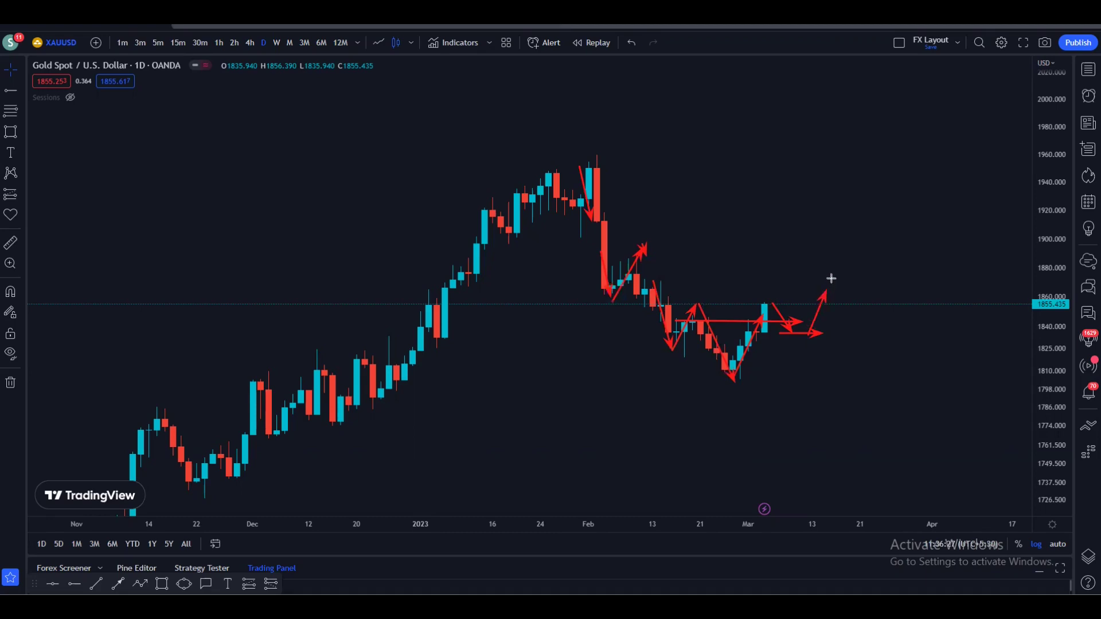
{"action": "left_click", "coordinate": [837, 256]}
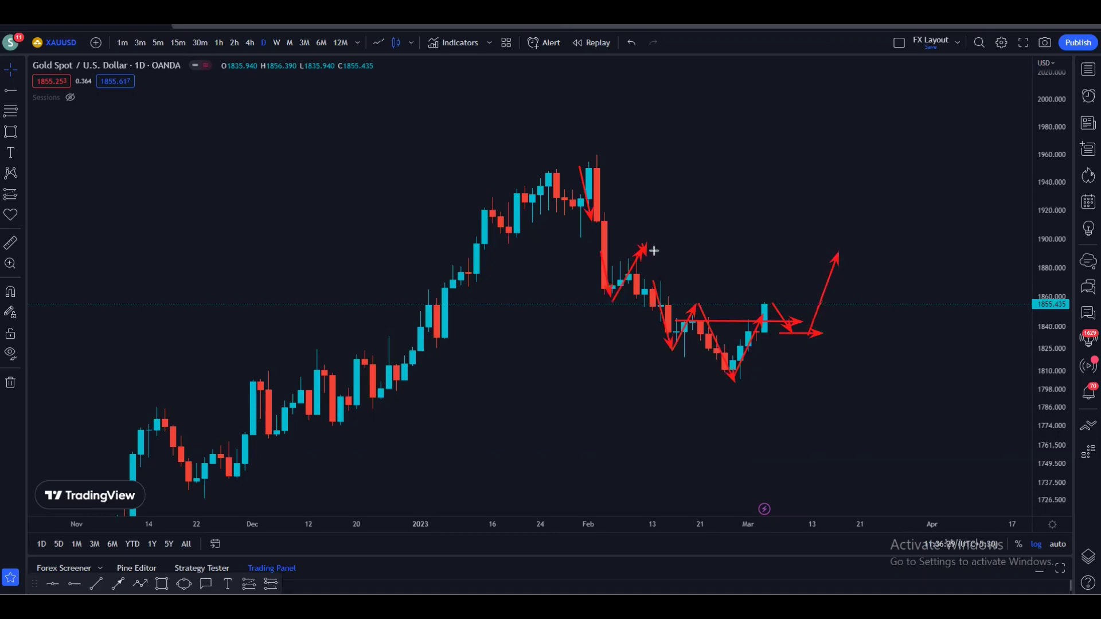
- Draw horizontal red arrows marking the daily resistance levels near 1,890 and 1,955
{"action": "left_click", "coordinate": [622, 253]}
{"action": "left_click", "coordinate": [858, 249]}
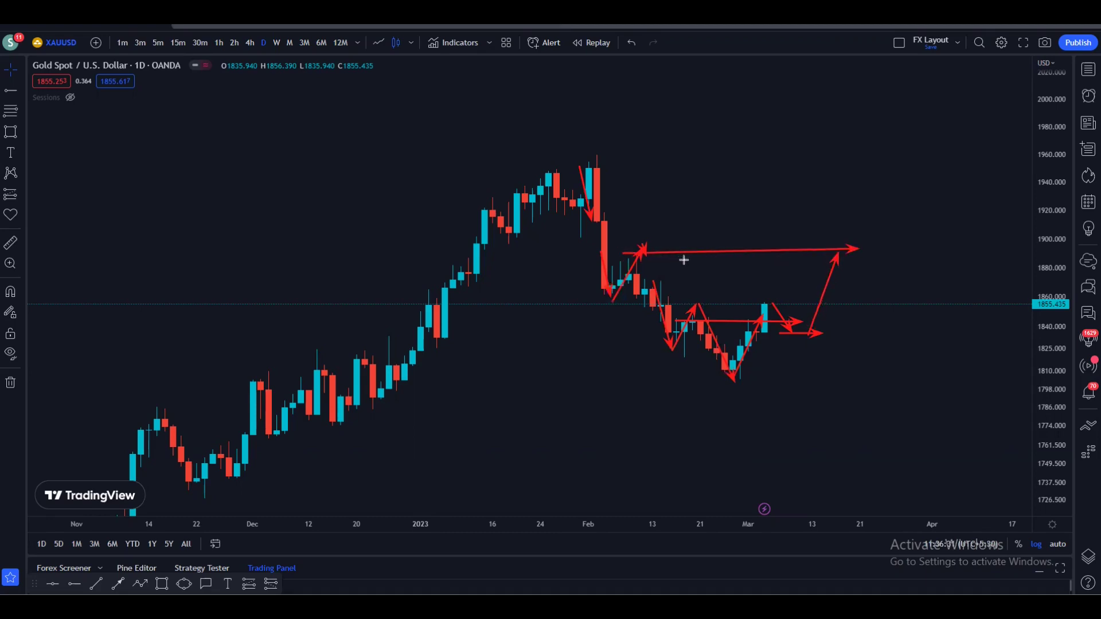
{"action": "left_click", "coordinate": [575, 160]}
{"action": "left_click", "coordinate": [905, 163]}
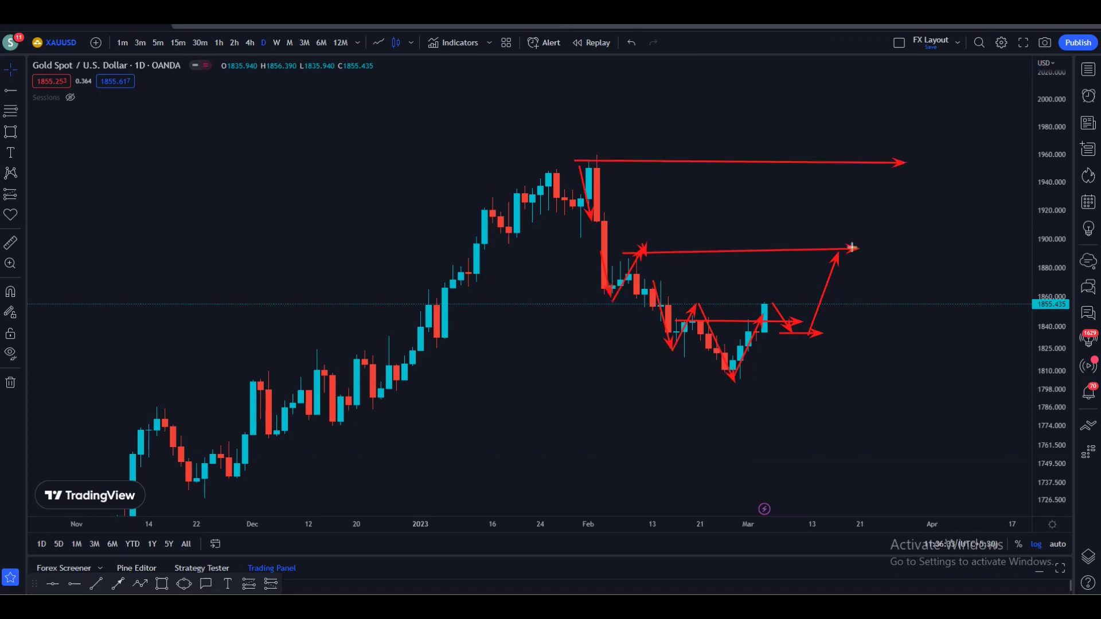
- Project a daily pullback to about 1,860 and a rise to about 1,930 with red arrows, then clear all drawings
{"action": "left_click", "coordinate": [849, 249]}
{"action": "left_click", "coordinate": [916, 298]}
{"action": "left_click", "coordinate": [915, 299]}
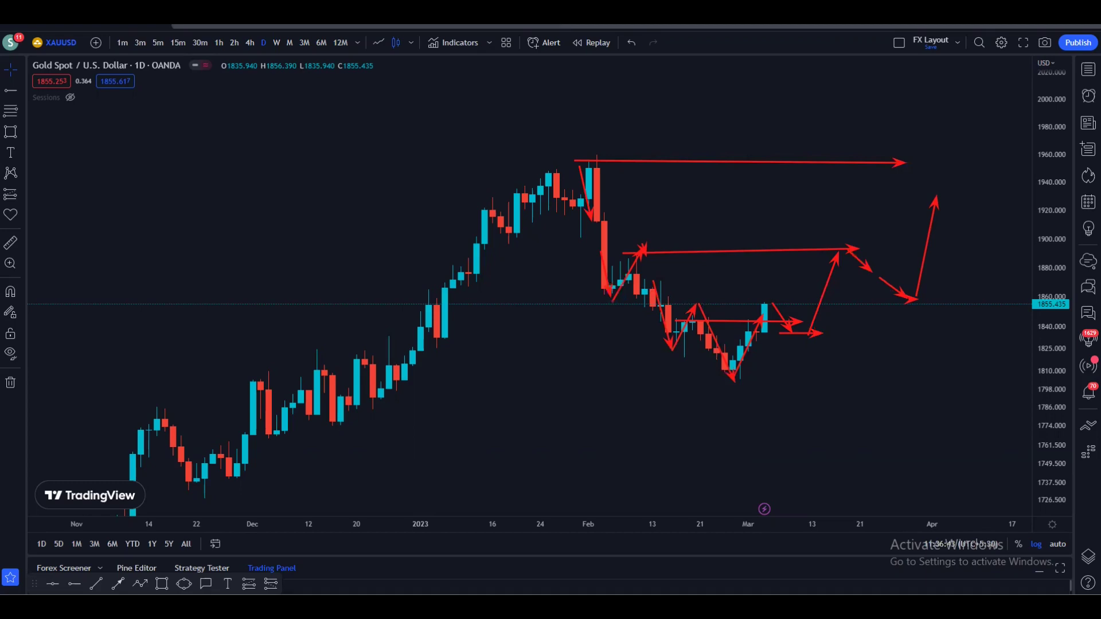
{"action": "key", "text": "e"}
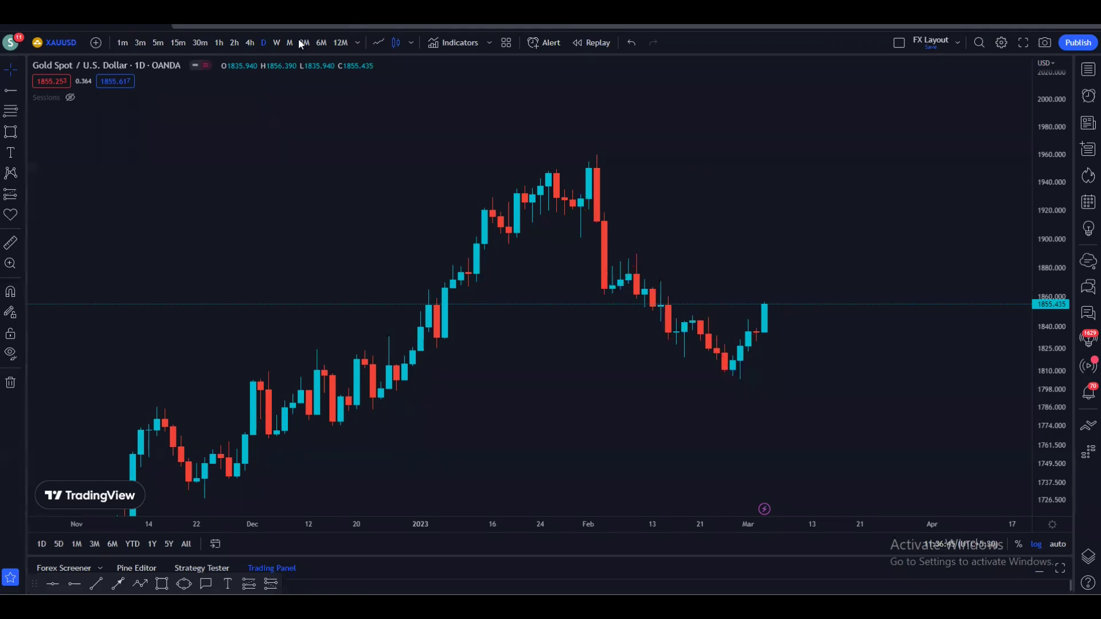
- Switch the gold chart to the 4-hour timeframe and rescale it around the February to early March candles
{"action": "left_click", "coordinate": [251, 42]}
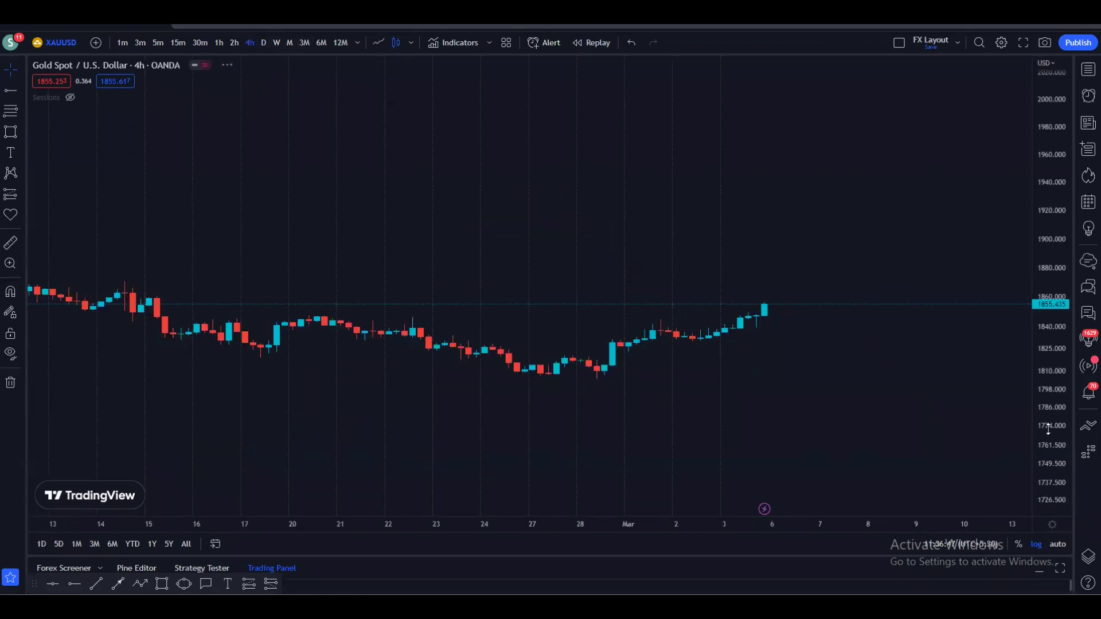
{"action": "left_click_drag", "start_coordinate": [1047, 433], "coordinate": [1032, 193]}
{"action": "scroll", "coordinate": [944, 304], "scroll_direction": "down", "scroll_amount": 5}
{"action": "left_click_drag", "start_coordinate": [1049, 437], "coordinate": [1047, 338]}
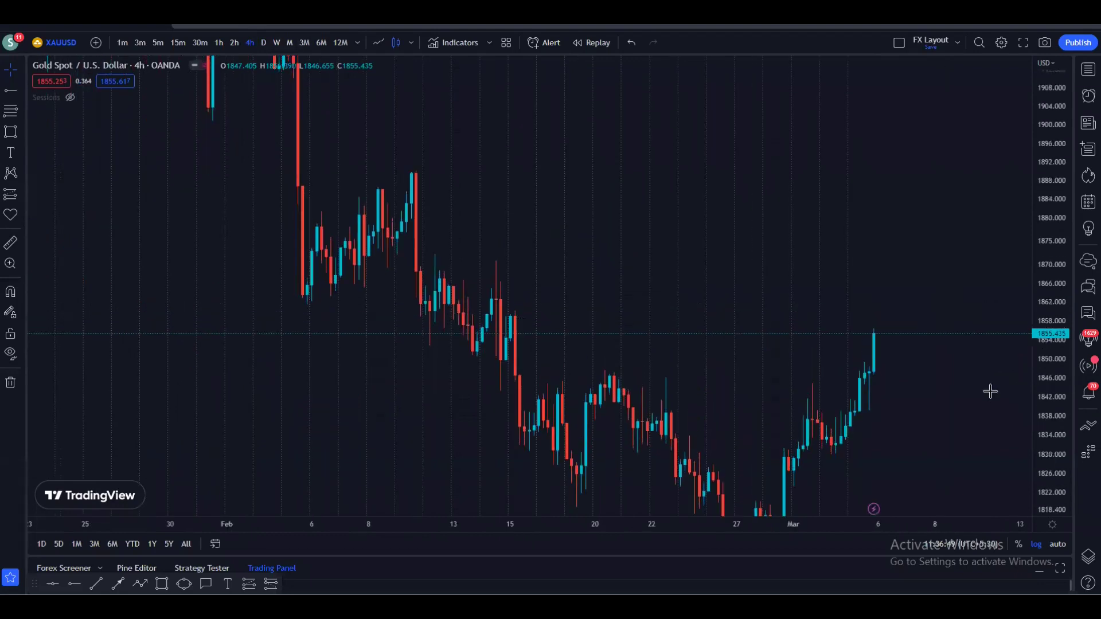
{"action": "left_click_drag", "start_coordinate": [990, 391], "coordinate": [936, 266]}
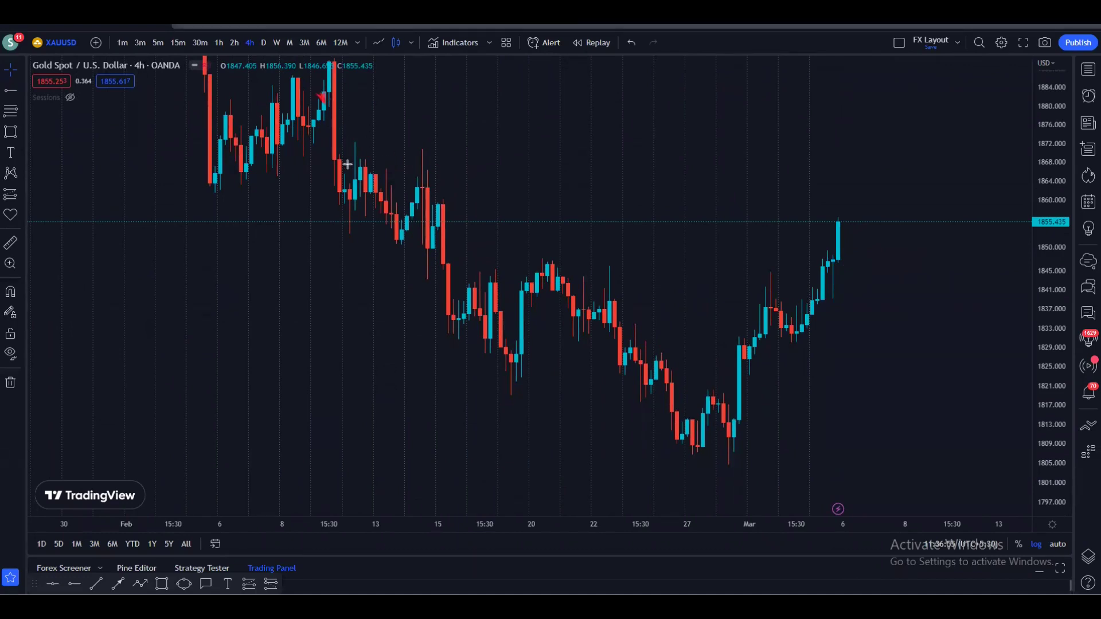
- Trace the 4-hour downtrend and the following rally with red arrows, marking the double-bottom support near 1,807 with a horizontal arrow
{"action": "mouse_move", "coordinate": [322, 92]}
{"action": "left_mouse_down"}
{"action": "mouse_move", "coordinate": [379, 256]}
{"action": "mouse_move", "coordinate": [414, 208]}
{"action": "mouse_move", "coordinate": [494, 363]}
{"action": "mouse_move", "coordinate": [550, 261]}
{"action": "mouse_move", "coordinate": [672, 450]}
{"action": "mouse_move", "coordinate": [700, 387]}
{"action": "mouse_move", "coordinate": [744, 457]}
{"action": "left_mouse_up"}
{"action": "left_click_drag", "start_coordinate": [642, 453], "coordinate": [789, 453]}
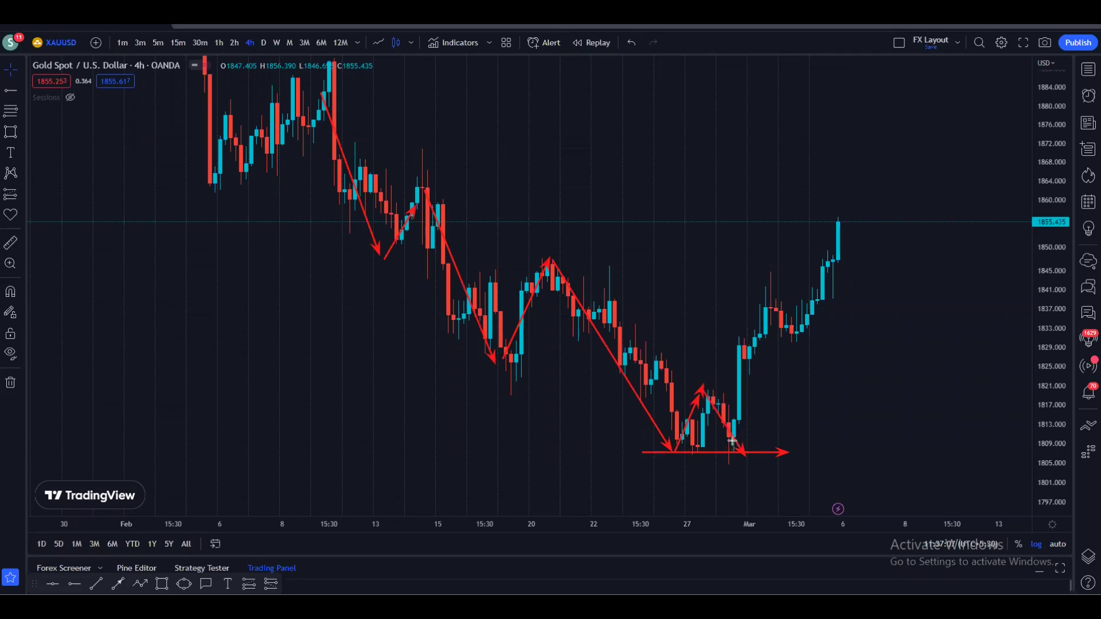
{"action": "mouse_move", "coordinate": [735, 439]}
{"action": "left_mouse_down"}
{"action": "mouse_move", "coordinate": [771, 271]}
{"action": "mouse_move", "coordinate": [814, 340]}
{"action": "mouse_move", "coordinate": [835, 214]}
{"action": "left_mouse_up"}
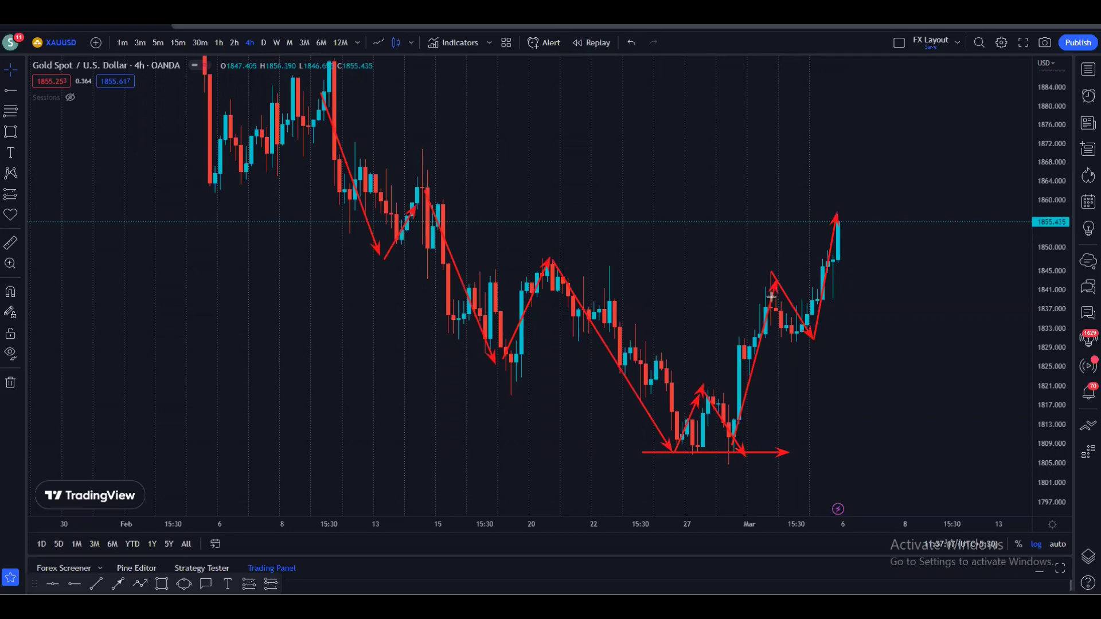
- Project a 4-hour pullback from the latest candle to about 1,840 and a rise to about 1,862 with red arrows
{"action": "left_click", "coordinate": [841, 221]}
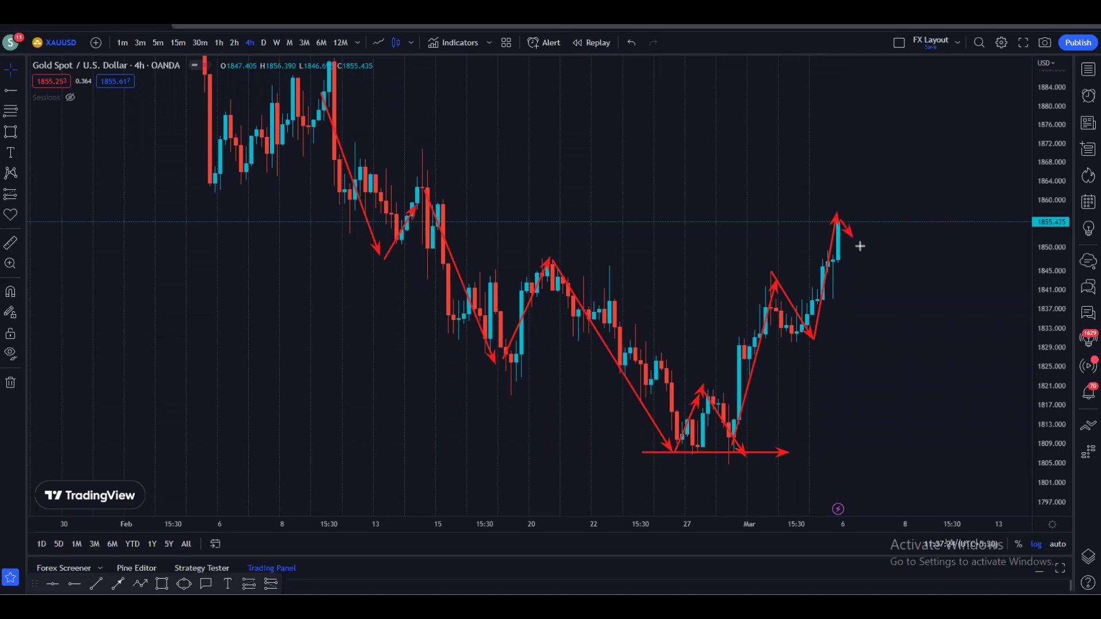
{"action": "left_click", "coordinate": [908, 297]}
{"action": "left_click_drag", "start_coordinate": [908, 298], "coordinate": [930, 193]}
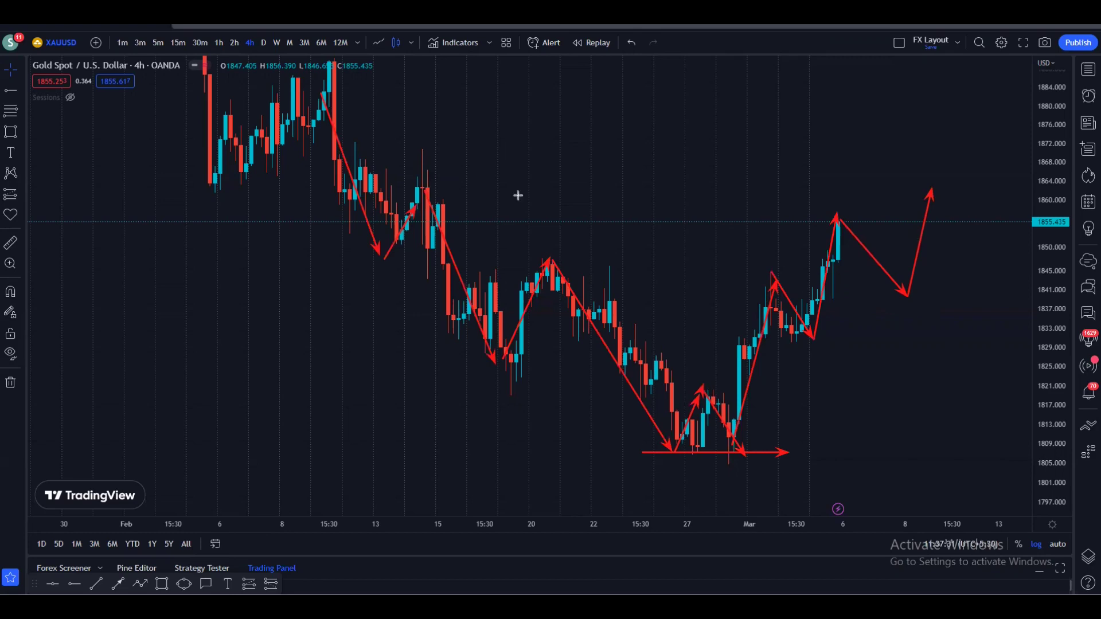
- Extend the 4-hour swing highs near 1,870 and 1,888 across the chart with horizontal red arrows
{"action": "left_click_drag", "start_coordinate": [412, 152], "coordinate": [499, 152]}
{"action": "left_click_drag", "start_coordinate": [554, 152], "coordinate": [915, 145]}
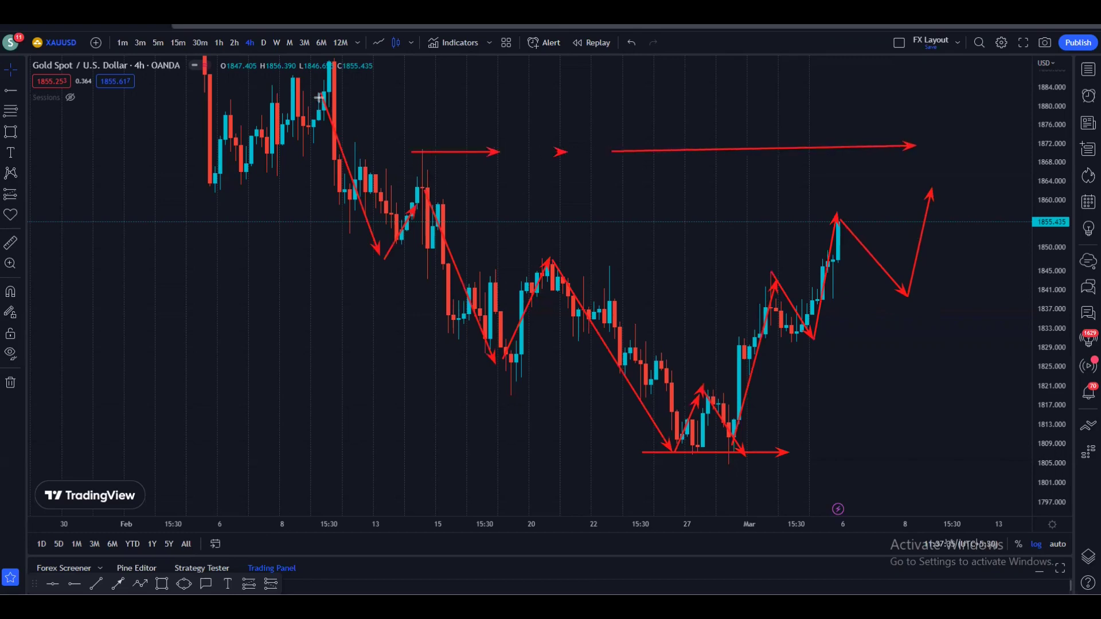
{"action": "left_click_drag", "start_coordinate": [333, 62], "coordinate": [520, 70]}
{"action": "left_click_drag", "start_coordinate": [691, 70], "coordinate": [625, 70]}
{"action": "left_click_drag", "start_coordinate": [816, 70], "coordinate": [879, 70]}
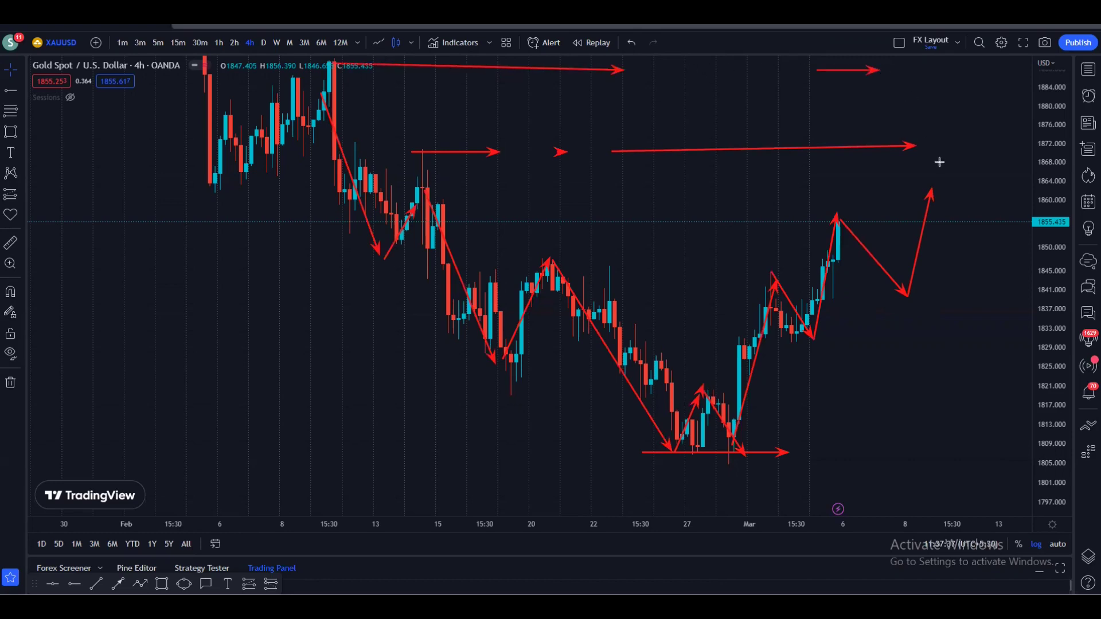
- Project a further 4-hour pullback to about 1,852 and a rise to about 1,884, then clear the red arrows
{"action": "mouse_move", "coordinate": [936, 160]}
{"action": "left_mouse_down"}
{"action": "mouse_move", "coordinate": [1010, 245]}
{"action": "mouse_move", "coordinate": [1015, 88]}
{"action": "mouse_move", "coordinate": [997, 240]}
{"action": "mouse_move", "coordinate": [1007, 121]}
{"action": "left_mouse_up"}
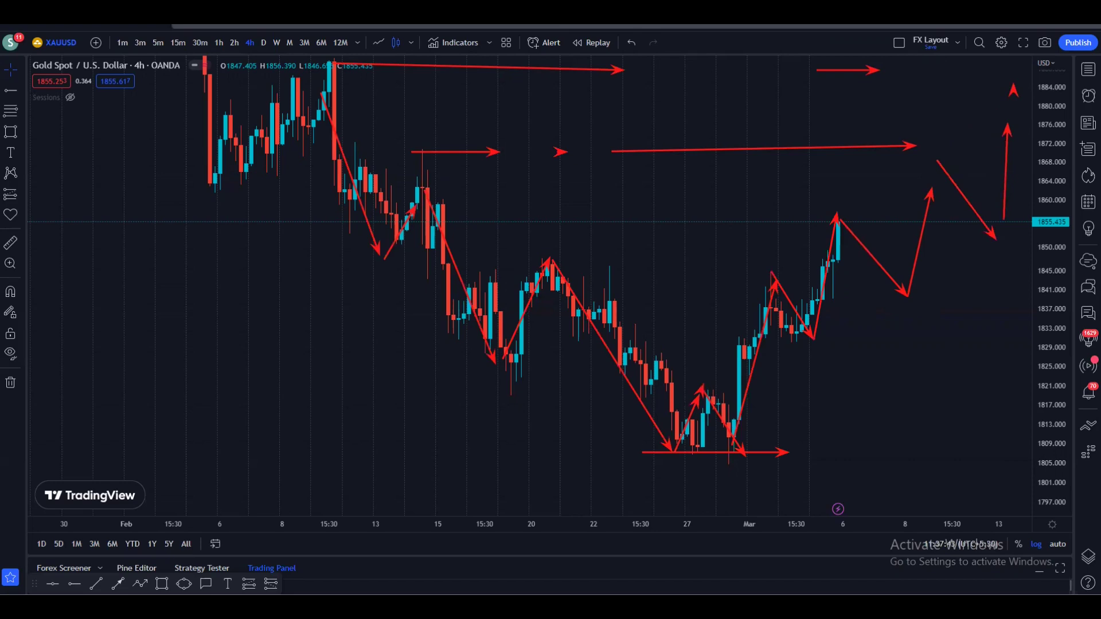
{"action": "key", "text": "e"}
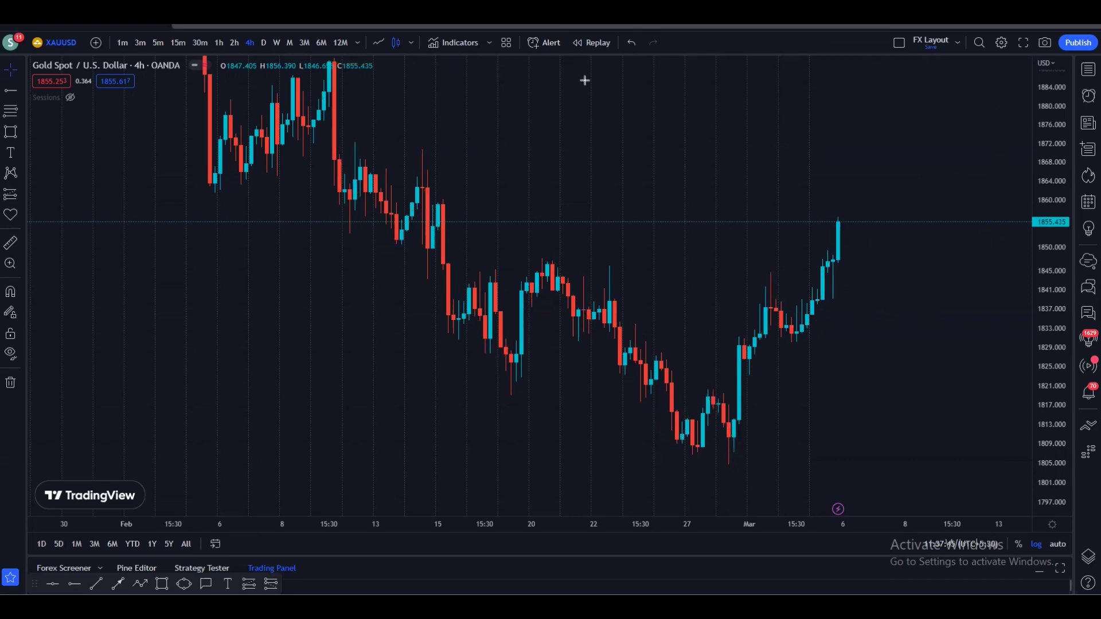
{"action": "key", "text": "Escape"}
- Switch the gold chart to the 1-hour timeframe and rescale it around the late February to early March candles
{"action": "left_click_drag", "start_coordinate": [589, 188], "coordinate": [368, 249]}
{"action": "left_click_drag", "start_coordinate": [405, 264], "coordinate": [440, 225]}
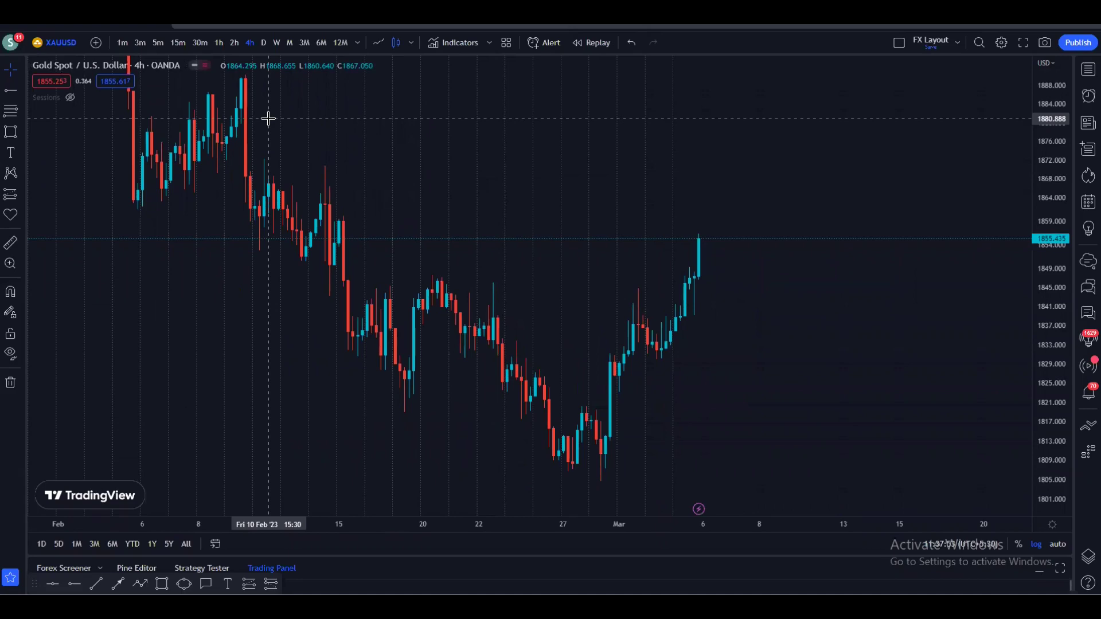
{"action": "left_click", "coordinate": [219, 43]}
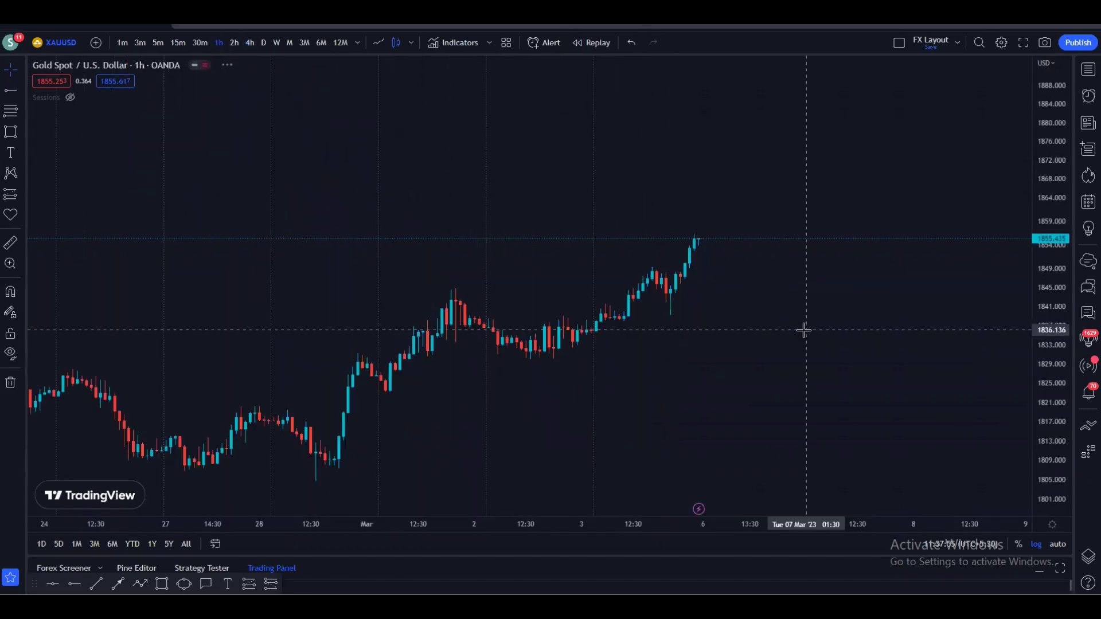
{"action": "scroll", "coordinate": [804, 330], "scroll_direction": "down", "scroll_amount": 5}
{"action": "left_click_drag", "start_coordinate": [845, 400], "coordinate": [872, 309]}
{"action": "scroll", "coordinate": [913, 377], "scroll_direction": "up", "scroll_amount": 3}
{"action": "left_click_drag", "start_coordinate": [1062, 447], "coordinate": [1055, 293]}
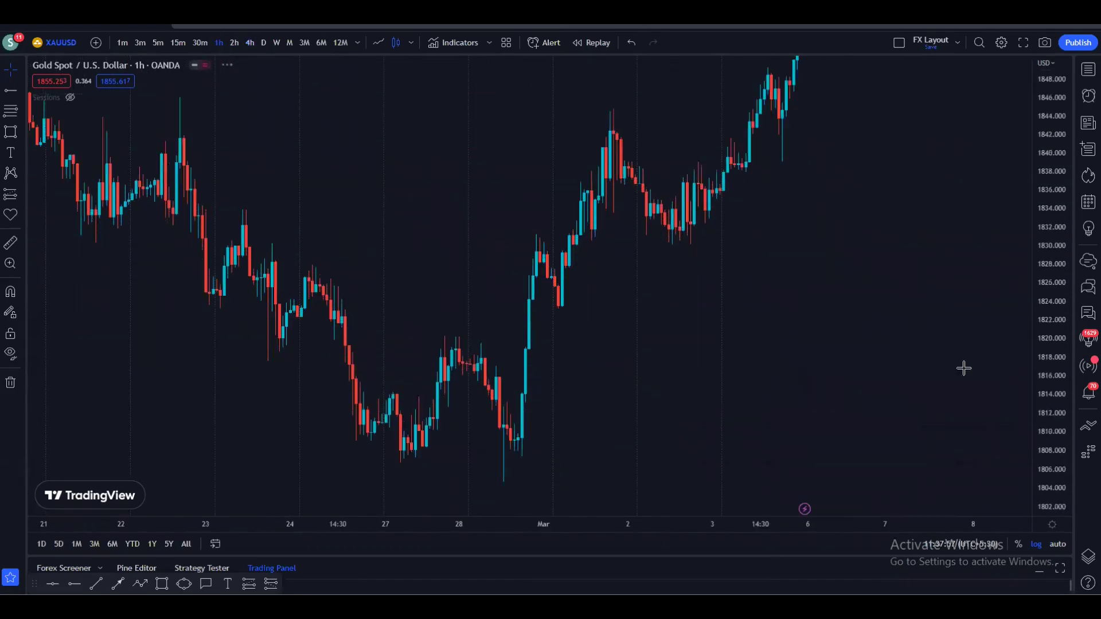
{"action": "left_click_drag", "start_coordinate": [963, 368], "coordinate": [936, 304]}
{"action": "left_click_drag", "start_coordinate": [1041, 227], "coordinate": [1026, 292]}
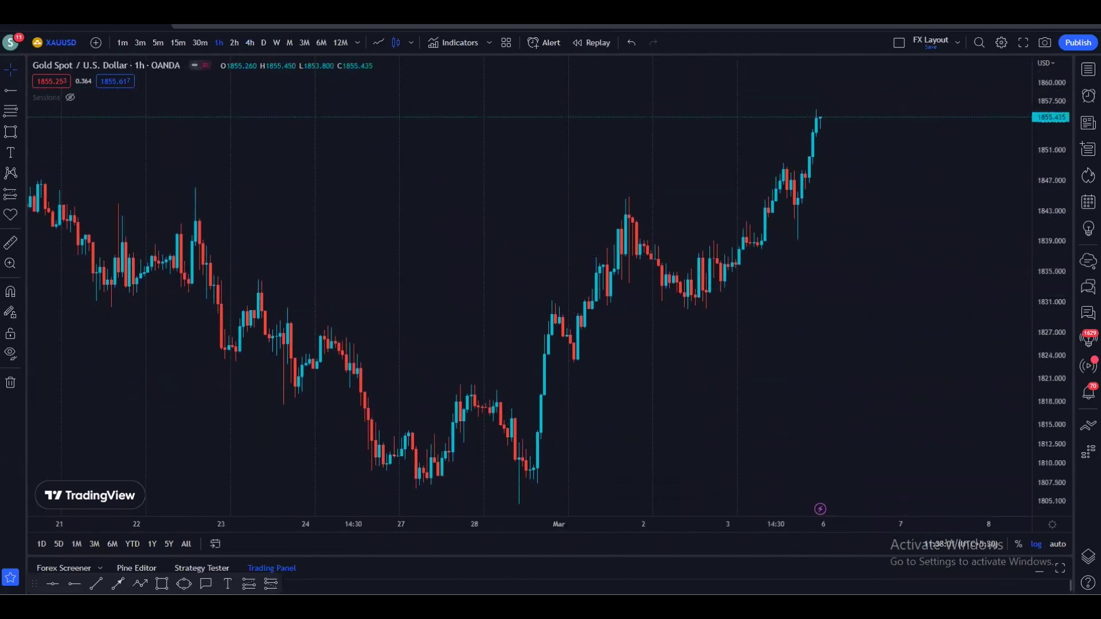
- Trace the 1-hour rally with red arrows, project a pullback to about 1,847 and a rise to about 1,857, and mark the 1,849 level
{"action": "mouse_move", "coordinate": [523, 462]}
{"action": "left_mouse_down"}
{"action": "mouse_move", "coordinate": [554, 287]}
{"action": "mouse_move", "coordinate": [622, 209]}
{"action": "mouse_move", "coordinate": [698, 303]}
{"action": "mouse_move", "coordinate": [769, 156]}
{"action": "mouse_move", "coordinate": [805, 213]}
{"action": "mouse_move", "coordinate": [825, 99]}
{"action": "mouse_move", "coordinate": [892, 186]}
{"action": "mouse_move", "coordinate": [914, 99]}
{"action": "left_mouse_up"}
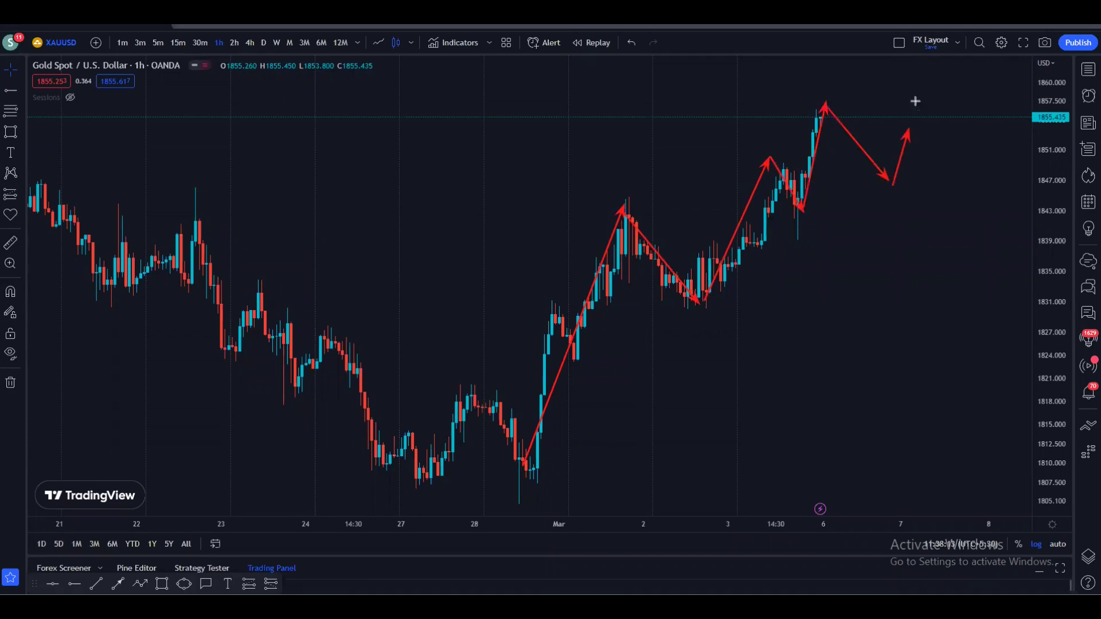
{"action": "left_click_drag", "start_coordinate": [768, 166], "coordinate": [956, 158]}
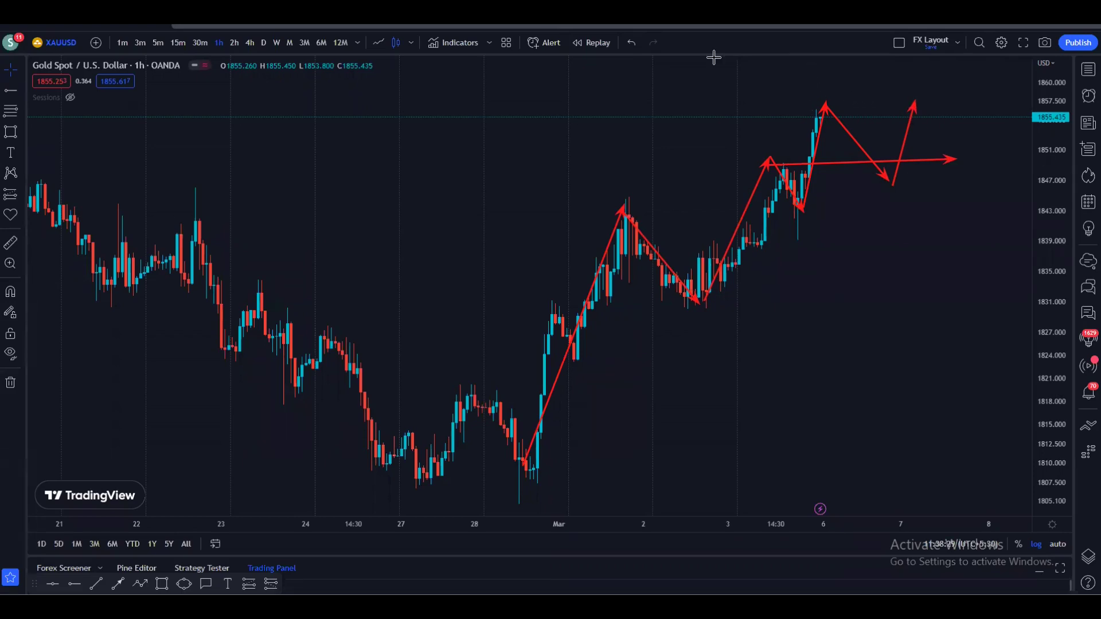
- Place horizontal rays on the 1-hour February swing highs at 1859.277, 1871.770 and 1890.165, leaving their text empty
{"action": "scroll", "coordinate": [762, 308], "scroll_direction": "down", "scroll_amount": 7}
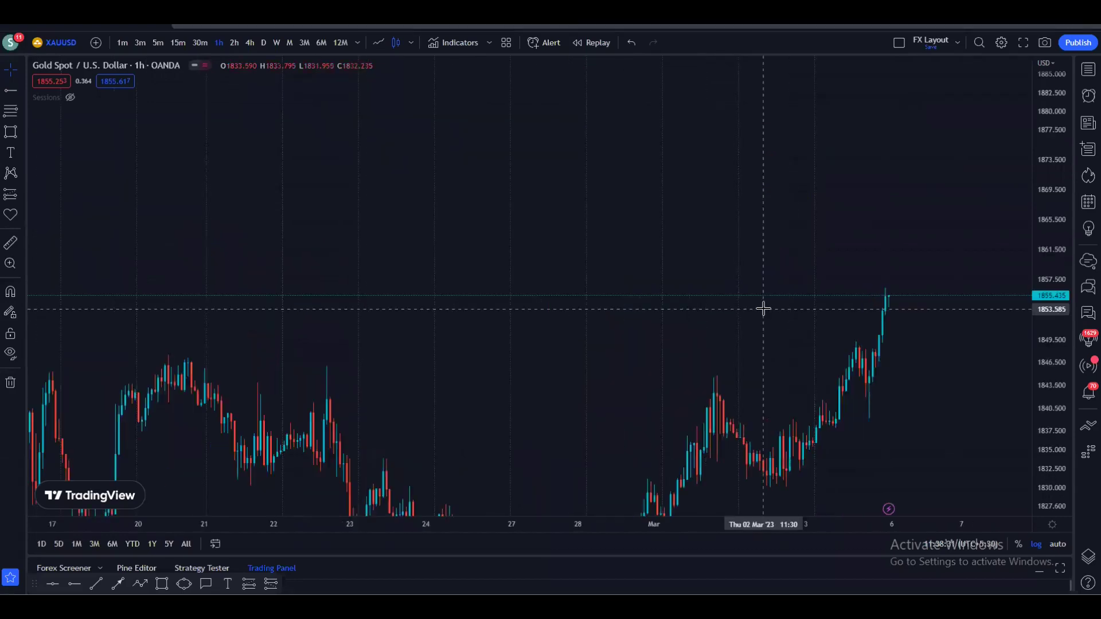
{"action": "left_click_drag", "start_coordinate": [950, 309], "coordinate": [928, 315]}
{"action": "scroll", "coordinate": [928, 315], "scroll_direction": "up", "scroll_amount": 2}
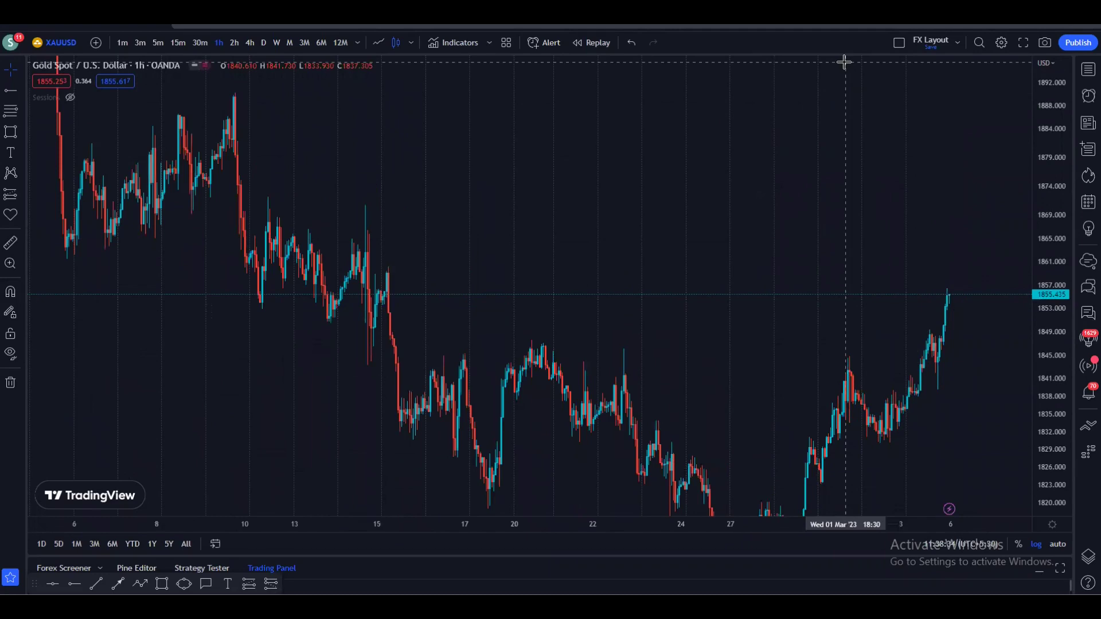
{"action": "left_click", "coordinate": [72, 583]}
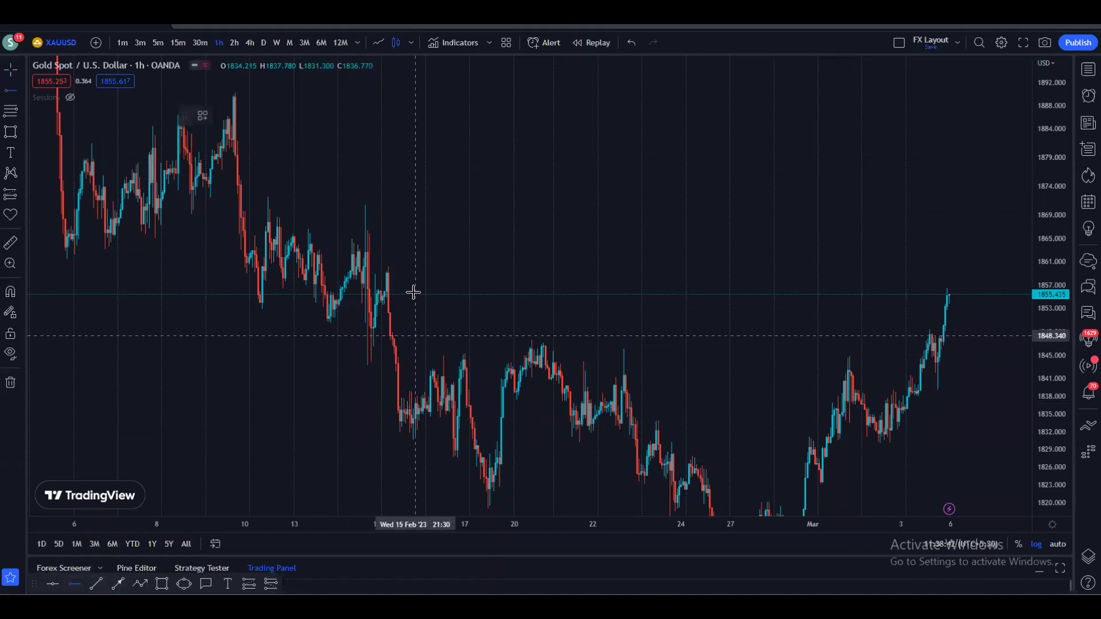
{"action": "left_click", "coordinate": [377, 272]}
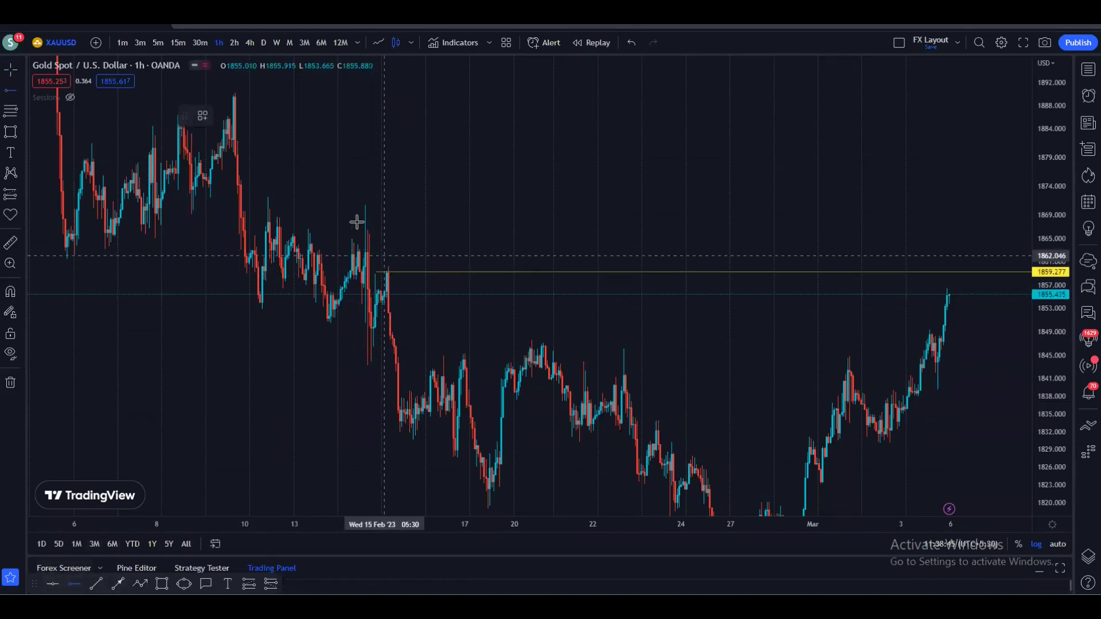
{"action": "left_click", "coordinate": [255, 199]}
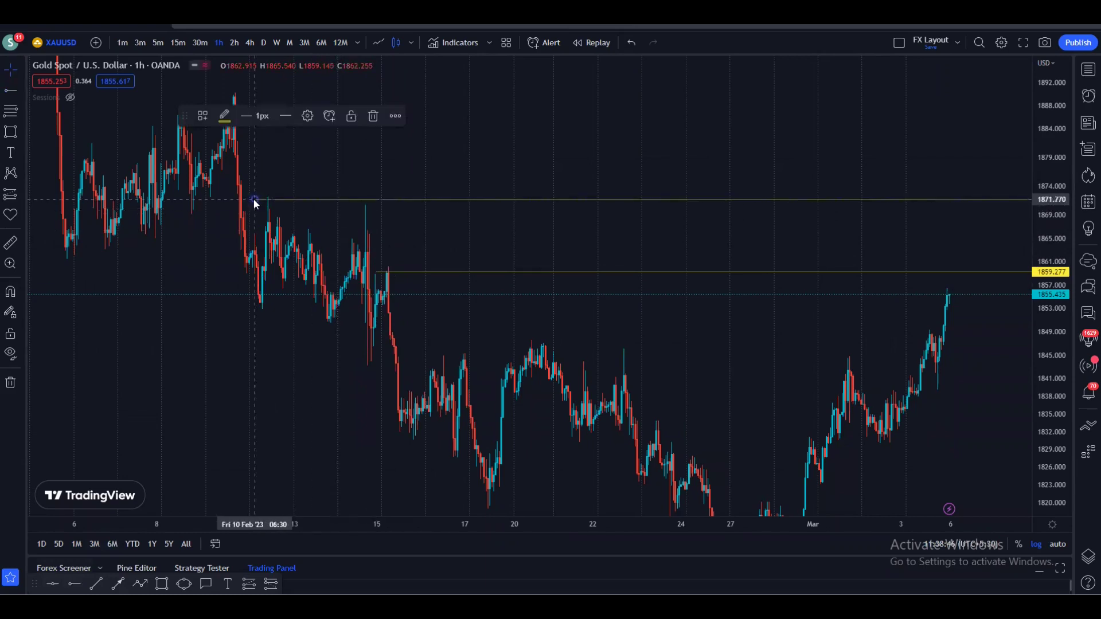
{"action": "left_click", "coordinate": [70, 580]}
{"action": "double_click", "coordinate": [220, 92]}
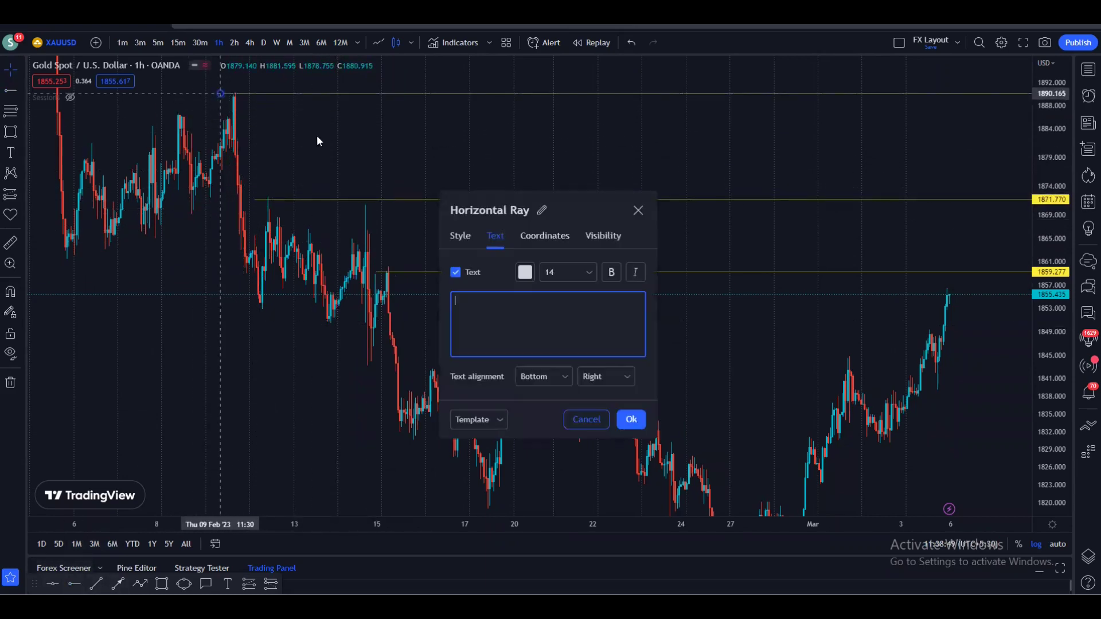
{"action": "left_click", "coordinate": [630, 419]}
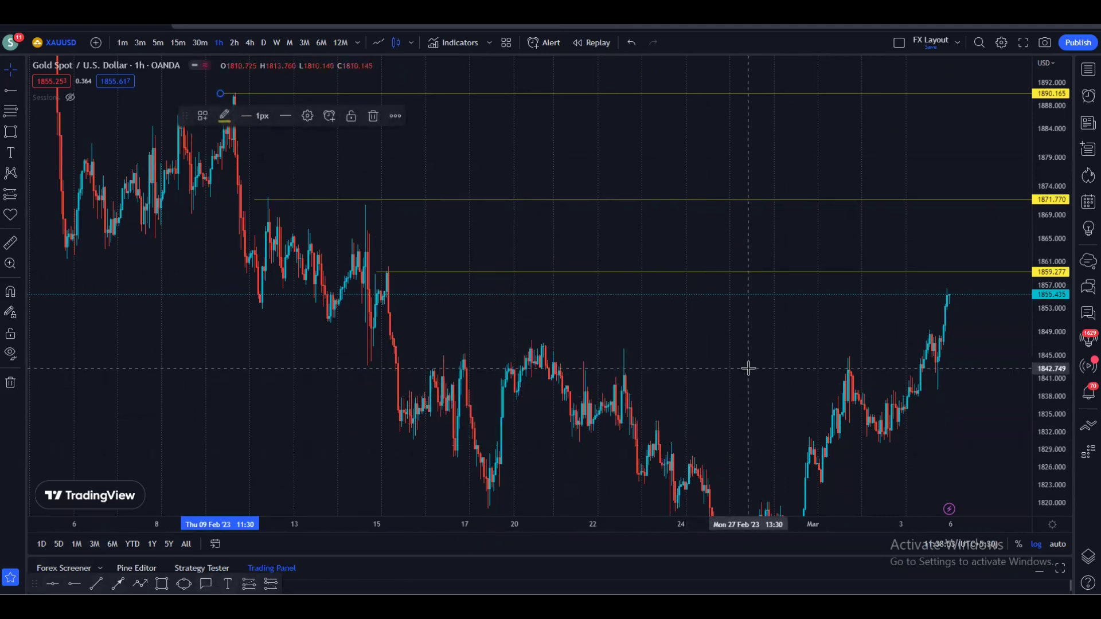
- Project 1-hour pullbacks to about 1,846 and 1,849 with rises to the 1859.277 and 1871.770 rays, ending in another drop to about 1,860
{"action": "left_click_drag", "start_coordinate": [695, 378], "coordinate": [603, 382]}
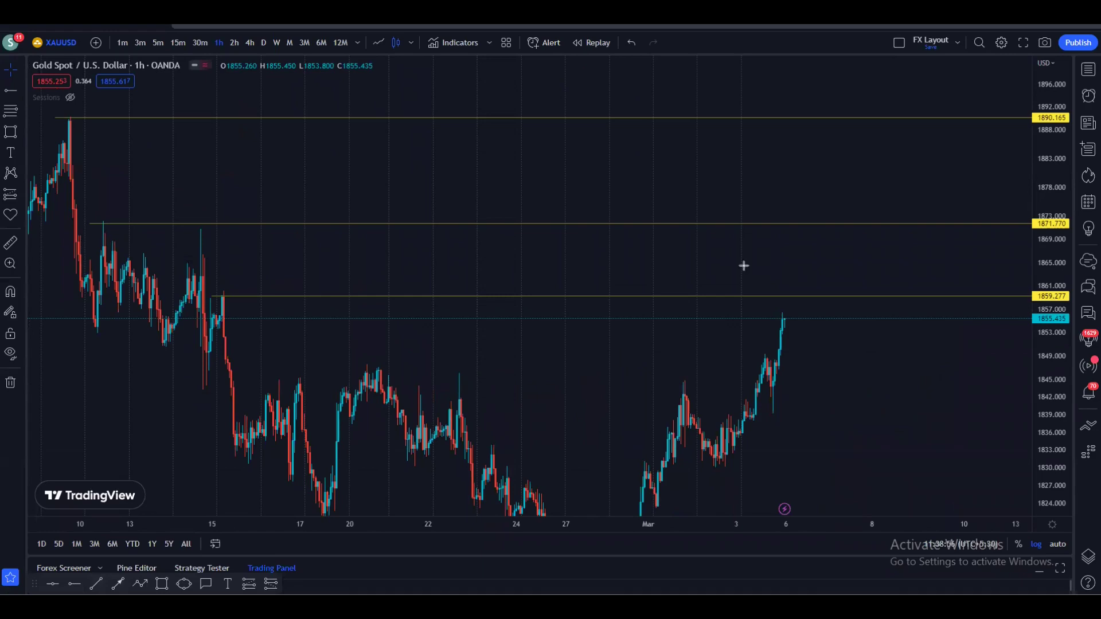
{"action": "mouse_move", "coordinate": [789, 309]}
{"action": "left_mouse_down"}
{"action": "mouse_move", "coordinate": [847, 373]}
{"action": "mouse_move", "coordinate": [886, 294]}
{"action": "mouse_move", "coordinate": [943, 343]}
{"action": "left_mouse_up"}
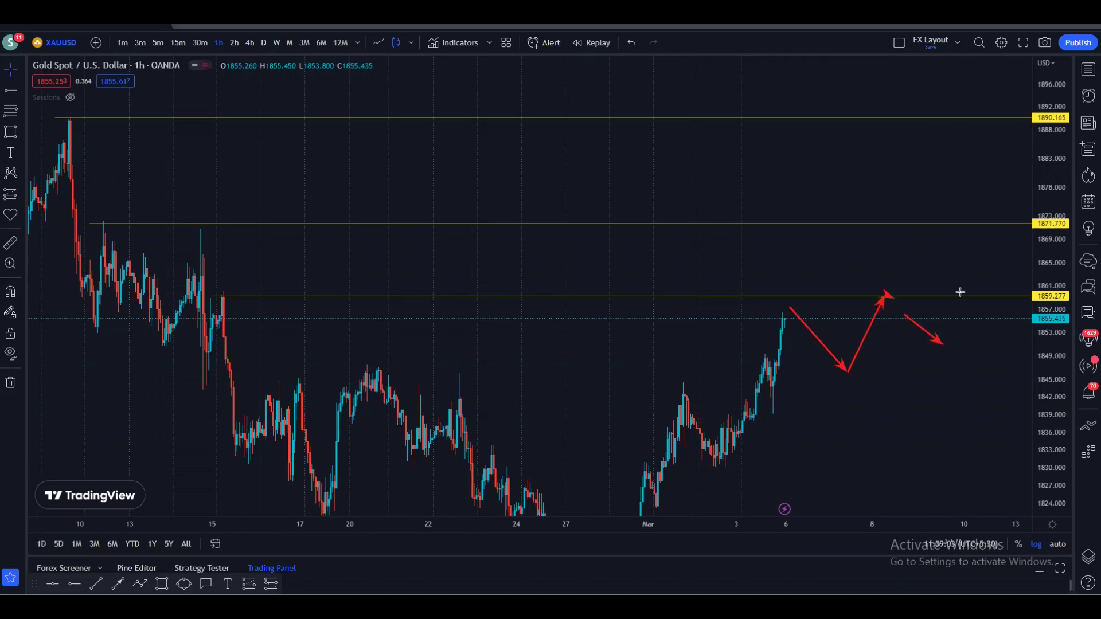
{"action": "mouse_move", "coordinate": [961, 293]}
{"action": "left_mouse_down"}
{"action": "mouse_move", "coordinate": [972, 307]}
{"action": "mouse_move", "coordinate": [961, 354]}
{"action": "mouse_move", "coordinate": [980, 216]}
{"action": "left_mouse_up"}
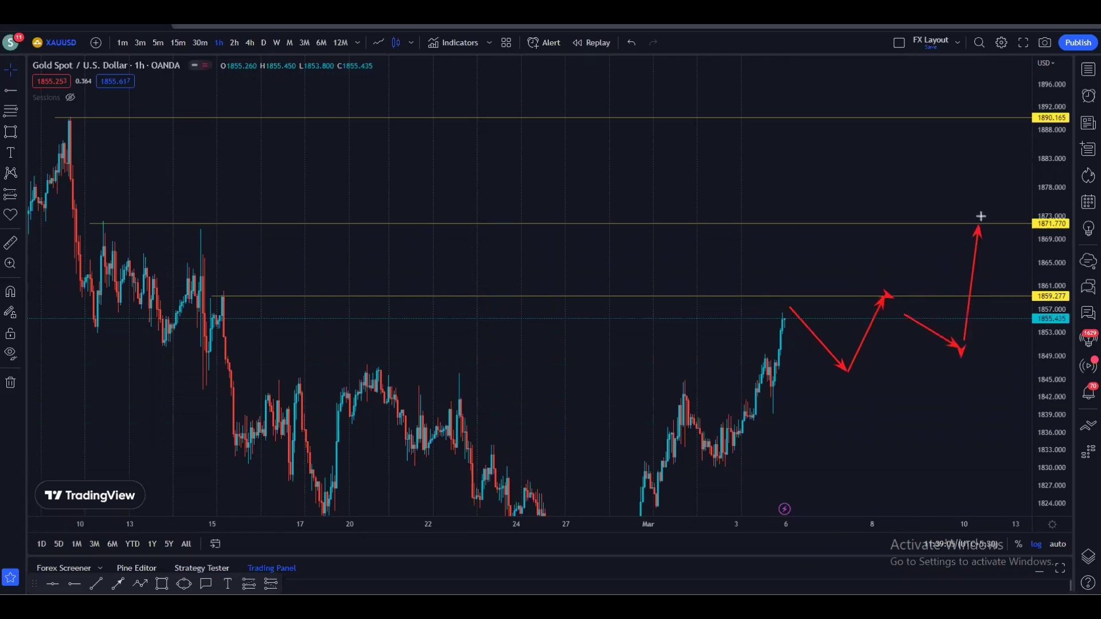
{"action": "mouse_move", "coordinate": [172, 223]}
{"action": "left_mouse_down"}
{"action": "mouse_move", "coordinate": [993, 226]}
{"action": "mouse_move", "coordinate": [1014, 293]}
{"action": "left_mouse_up"}
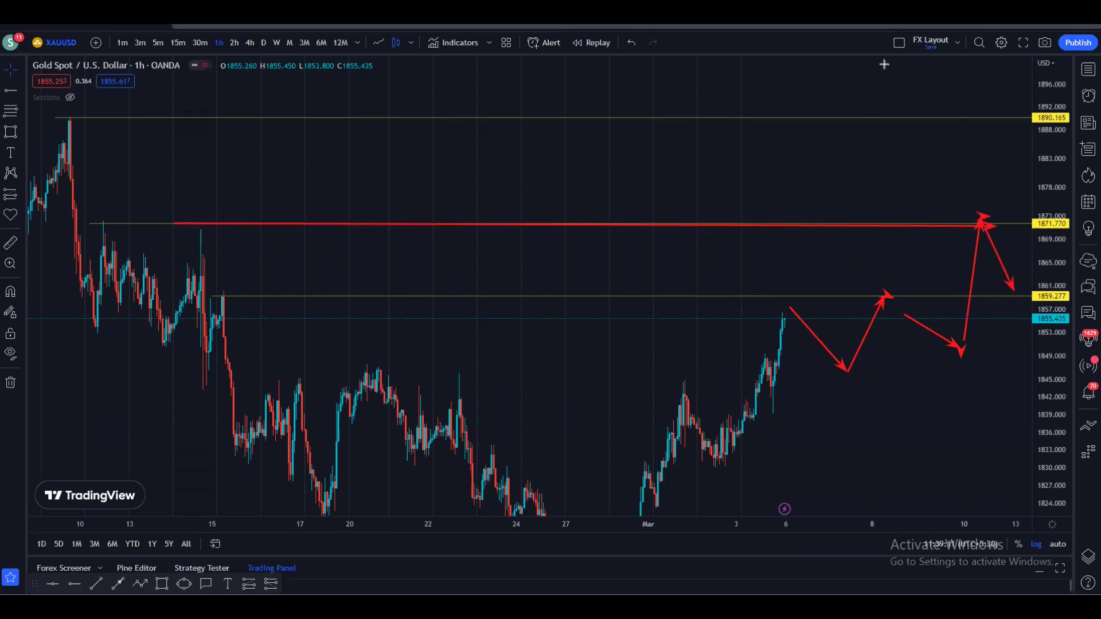
- Clear the red arrows and remove the three horizontal rays from the chart
{"action": "key", "text": "e"}
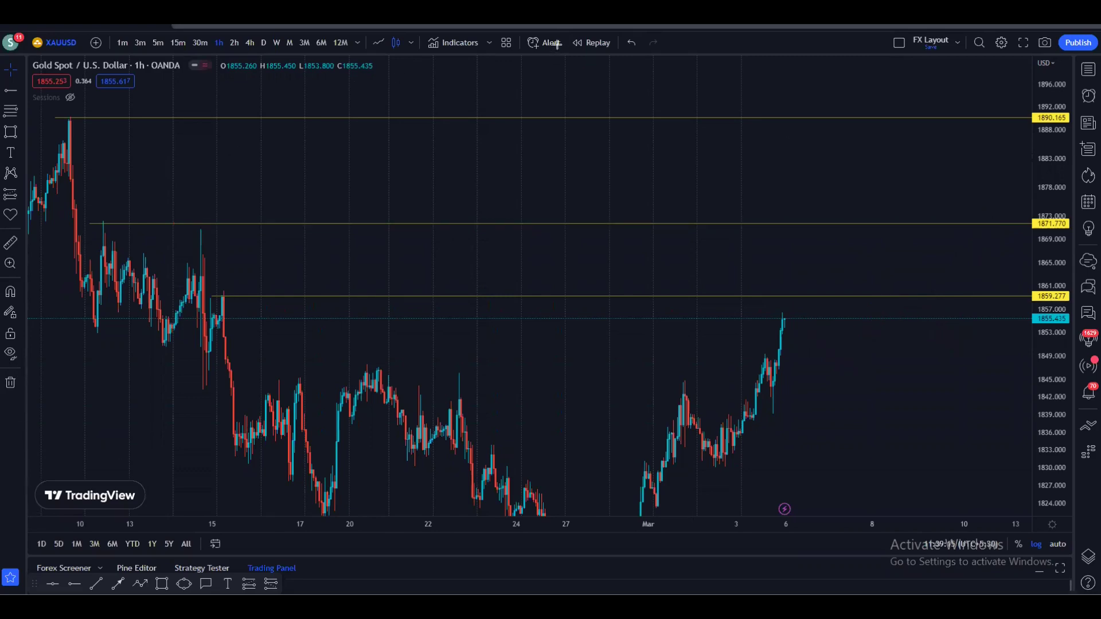
{"action": "left_click", "coordinate": [10, 382]}
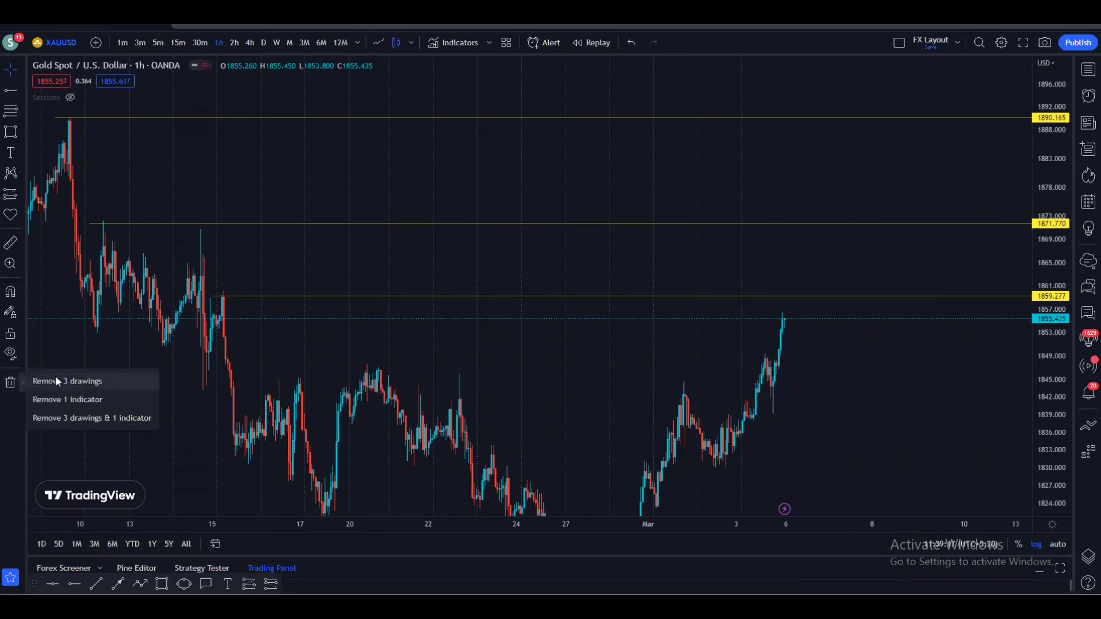
{"action": "left_click", "coordinate": [55, 378]}
- Switch the gold chart to the 30-minute timeframe and rescale it around the early March rally
{"action": "left_click", "coordinate": [204, 40]}
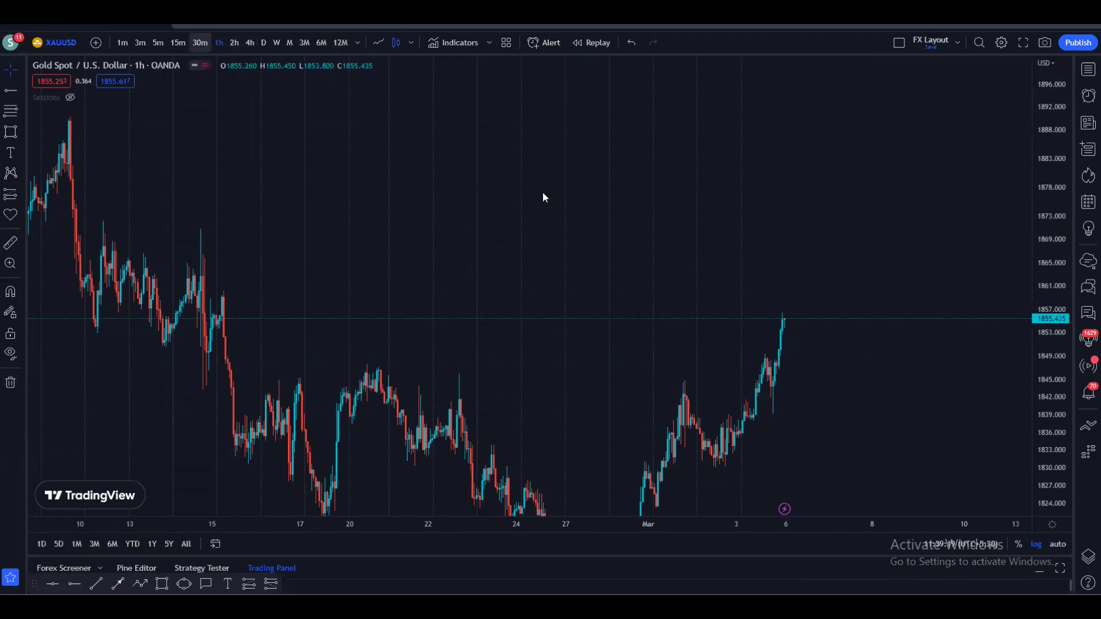
{"action": "left_click_drag", "start_coordinate": [842, 396], "coordinate": [833, 226]}
{"action": "scroll", "coordinate": [853, 286], "scroll_direction": "up", "scroll_amount": 1}
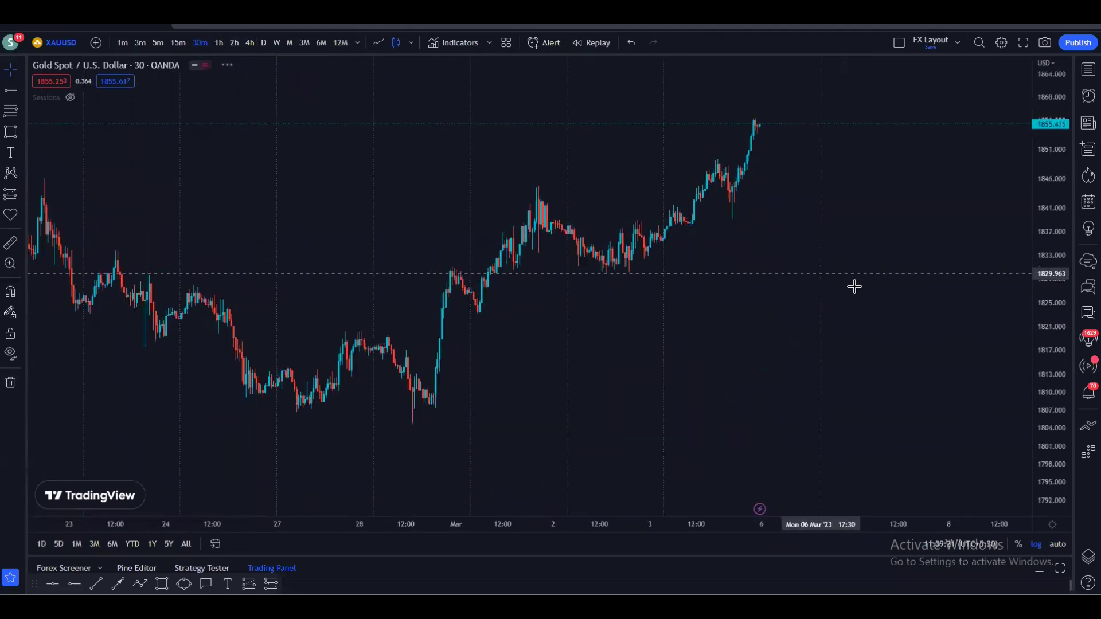
{"action": "left_click_drag", "start_coordinate": [1063, 419], "coordinate": [1065, 172]}
{"action": "left_click_drag", "start_coordinate": [900, 224], "coordinate": [938, 349]}
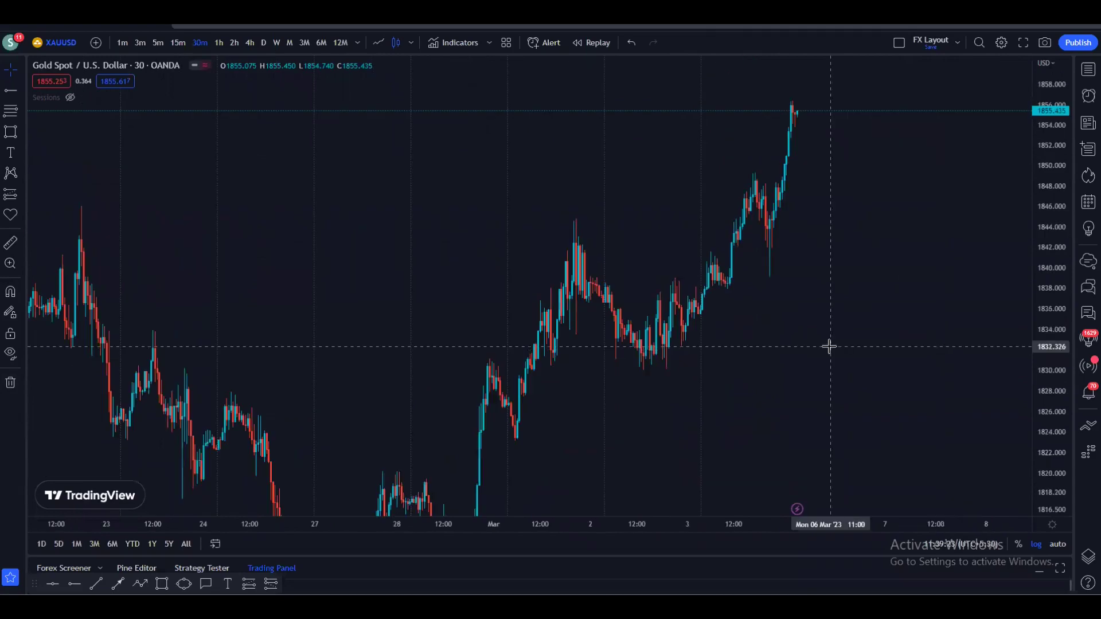
{"action": "scroll", "coordinate": [773, 366], "scroll_direction": "up", "scroll_amount": 2}
{"action": "left_click_drag", "start_coordinate": [773, 353], "coordinate": [773, 319]}
{"action": "left_click_drag", "start_coordinate": [684, 317], "coordinate": [651, 407]}
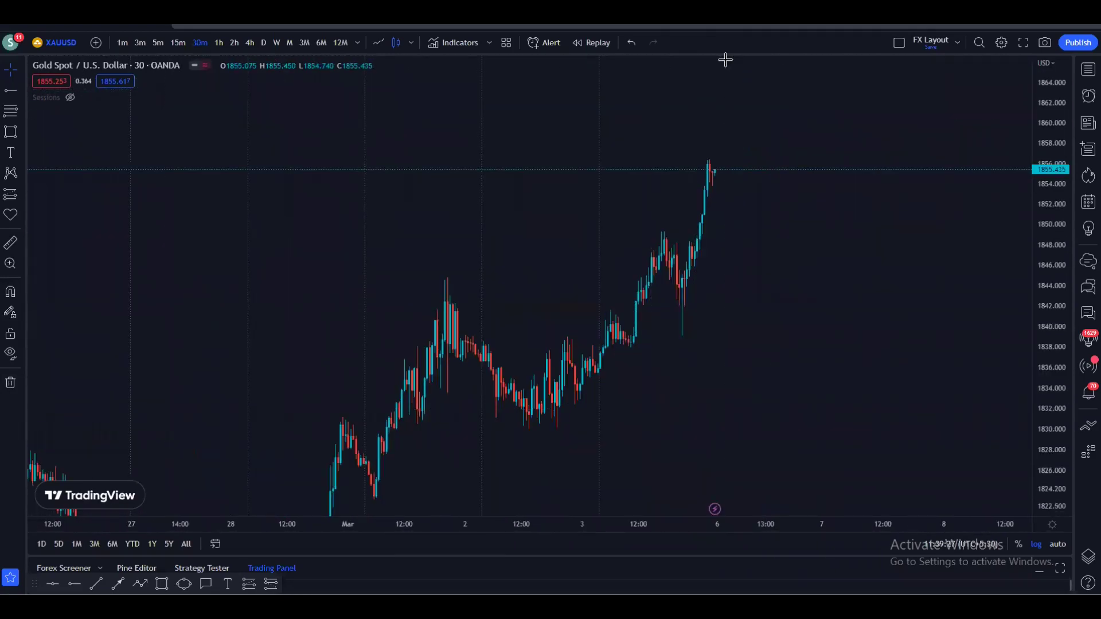
- Trace the 30-minute upswings and pullbacks from 1 March to the latest candle with red arrows
{"action": "mouse_move", "coordinate": [363, 482]}
{"action": "left_mouse_down"}
{"action": "mouse_move", "coordinate": [405, 331]}
{"action": "mouse_move", "coordinate": [438, 282]}
{"action": "mouse_move", "coordinate": [530, 423]}
{"action": "left_mouse_up"}
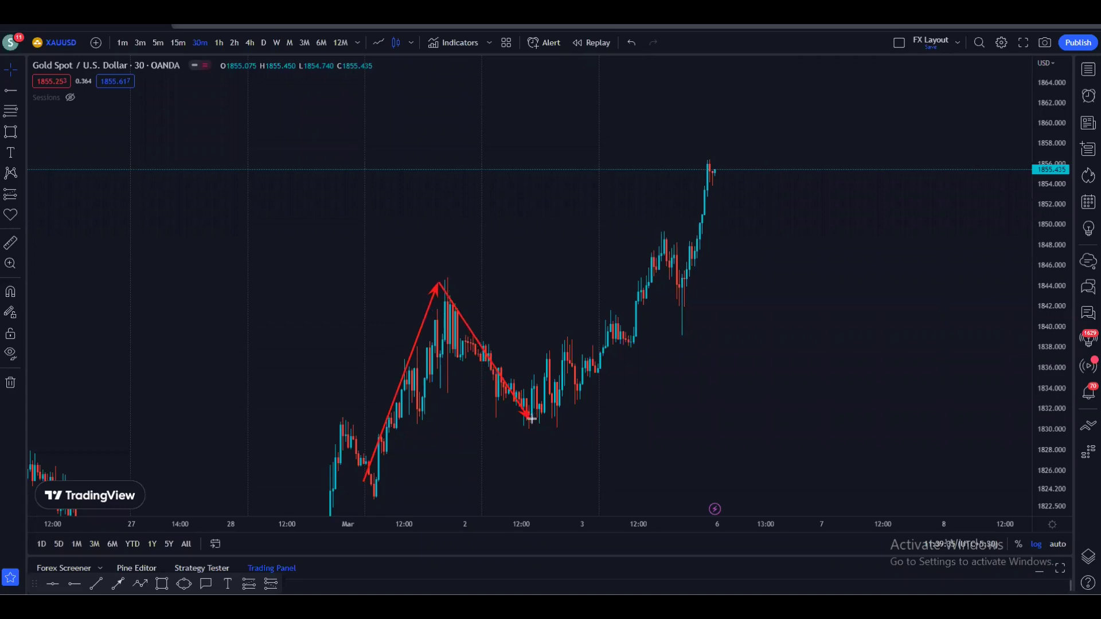
{"action": "mouse_move", "coordinate": [531, 422]}
{"action": "left_mouse_down"}
{"action": "mouse_move", "coordinate": [612, 256]}
{"action": "mouse_move", "coordinate": [650, 227]}
{"action": "mouse_move", "coordinate": [691, 317]}
{"action": "mouse_move", "coordinate": [720, 162]}
{"action": "left_mouse_up"}
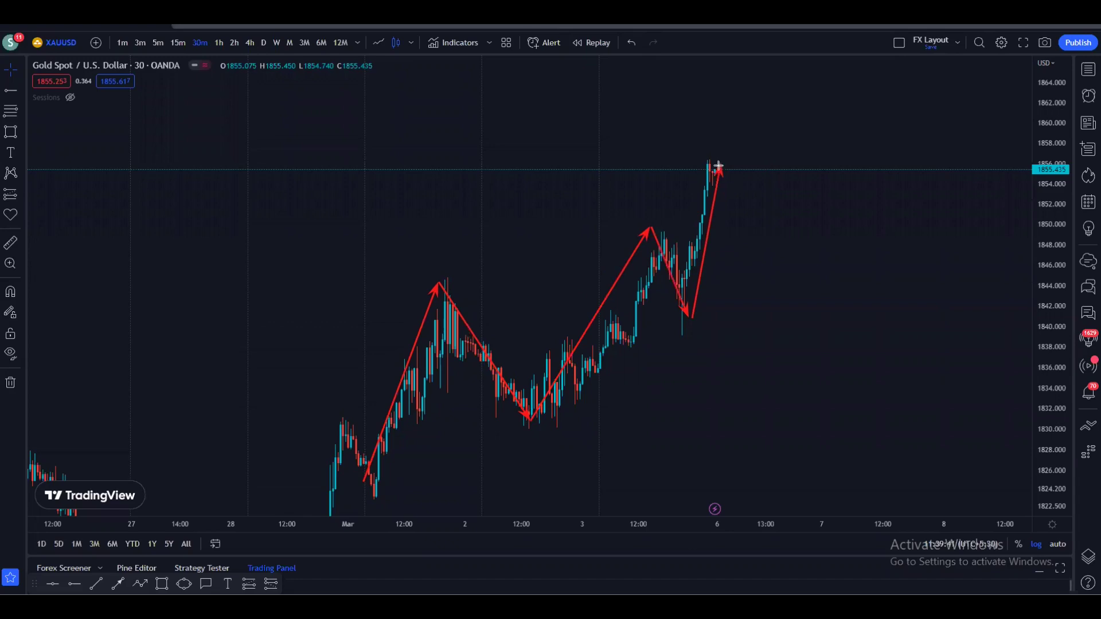
- Project a 30-minute pullback to about 1,846 and a rise to about 1,859 with red arrows, marking the latest high near 1,856
{"action": "mouse_move", "coordinate": [718, 164]}
{"action": "left_mouse_down"}
{"action": "mouse_move", "coordinate": [781, 246]}
{"action": "mouse_move", "coordinate": [802, 263]}
{"action": "mouse_move", "coordinate": [822, 260]}
{"action": "left_mouse_up"}
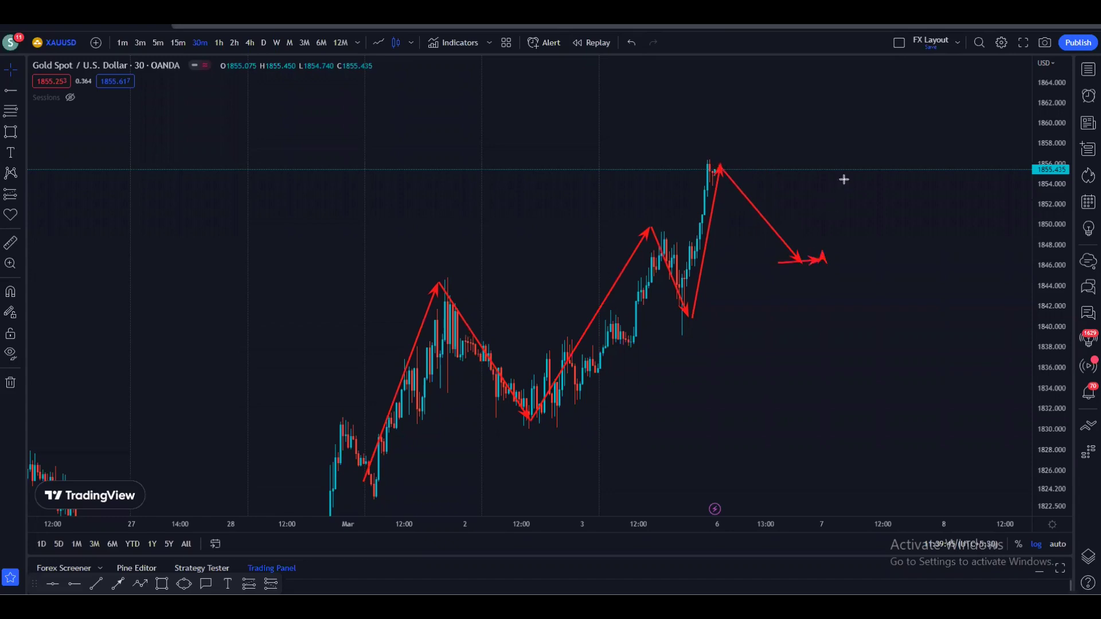
{"action": "left_click_drag", "start_coordinate": [843, 179], "coordinate": [854, 133]}
{"action": "left_click_drag", "start_coordinate": [697, 159], "coordinate": [829, 157]}
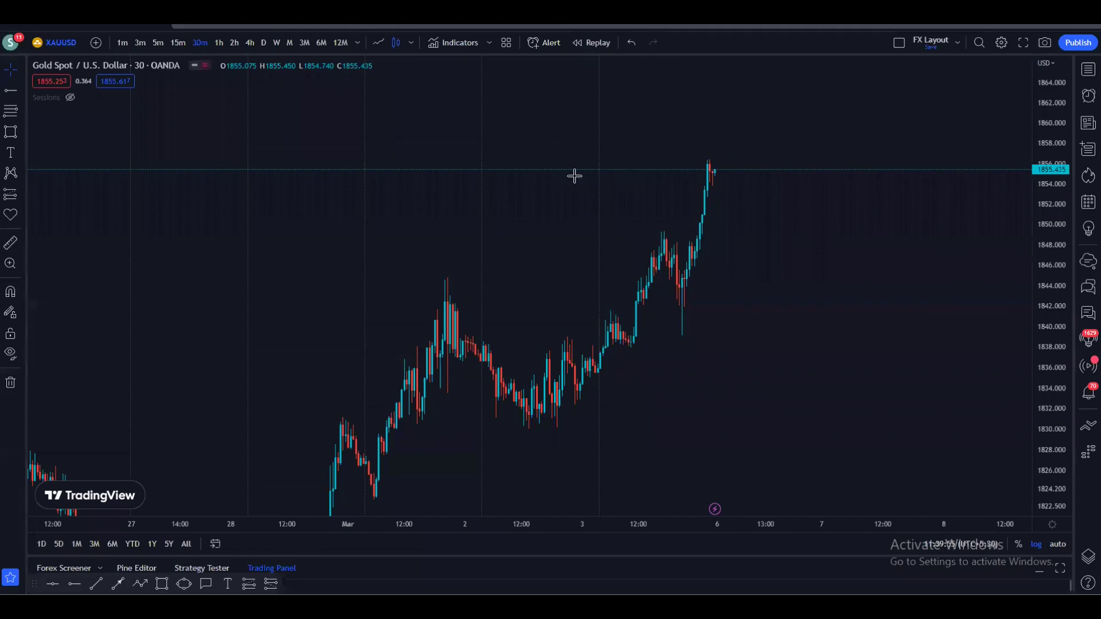
- Place a horizontal ray on the 30-minute swing high of 15 February at 1859.695
{"action": "left_click_drag", "start_coordinate": [629, 230], "coordinate": [774, 310]}
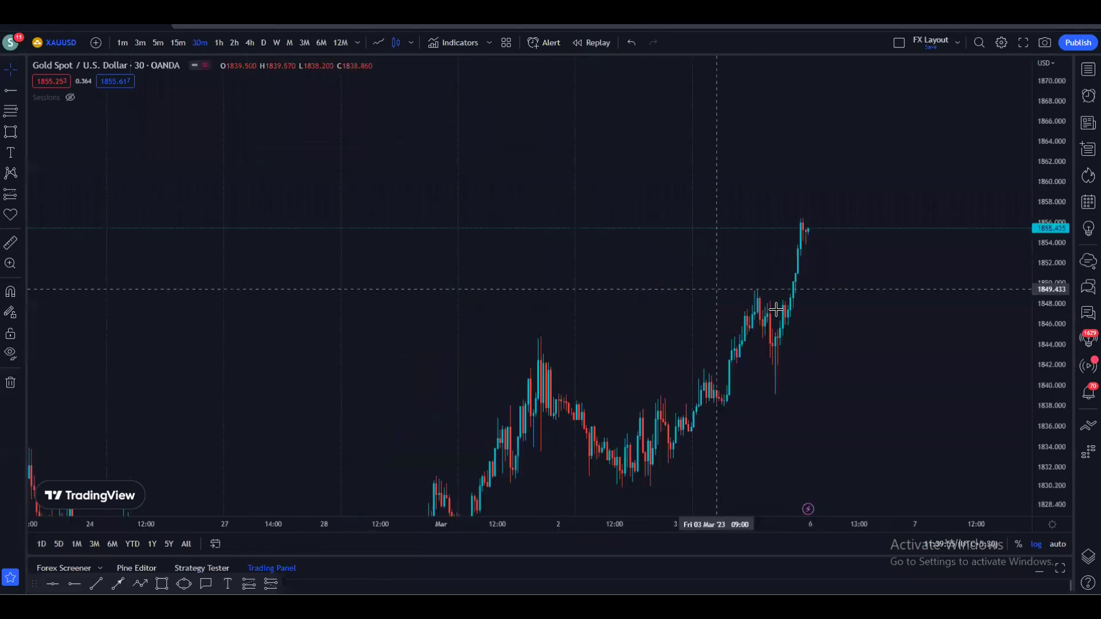
{"action": "scroll", "coordinate": [776, 317], "scroll_direction": "down", "scroll_amount": 8}
{"action": "left_click_drag", "start_coordinate": [572, 330], "coordinate": [829, 308]}
{"action": "scroll", "coordinate": [828, 309], "scroll_direction": "left", "scroll_amount": 10}
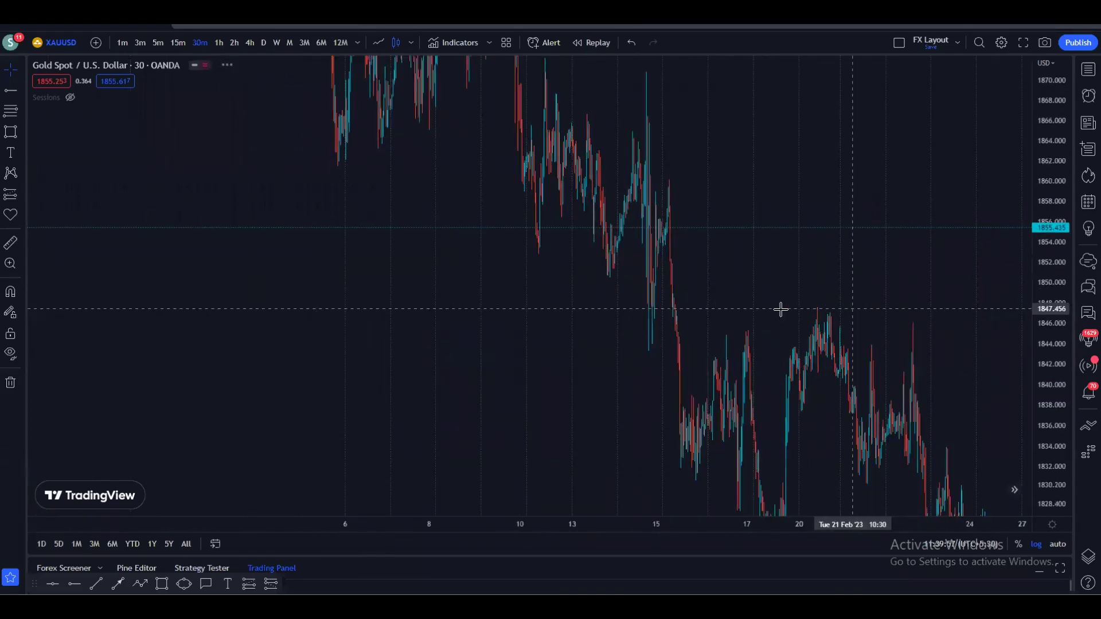
{"action": "left_click", "coordinate": [74, 583]}
{"action": "double_click", "coordinate": [373, 191]}
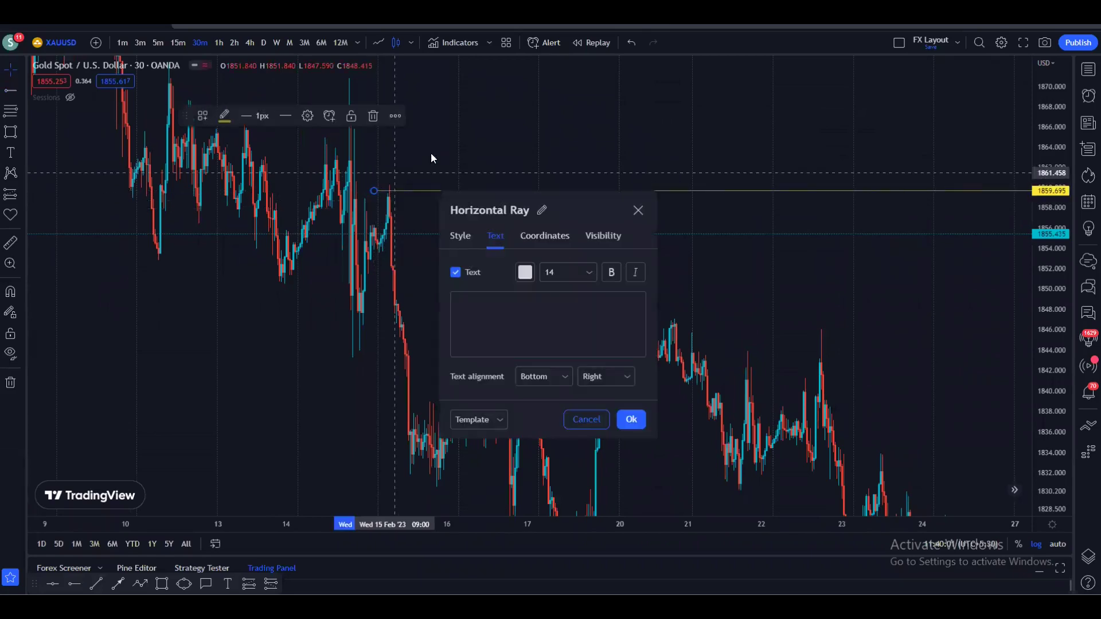
{"action": "left_click", "coordinate": [431, 153]}
- Close the ray settings and place a horizontal ray on the 30-minute swing high of 10 February at 1871.557
{"action": "left_click_drag", "start_coordinate": [459, 240], "coordinate": [501, 339]}
{"action": "scroll", "coordinate": [501, 339], "scroll_direction": "down", "scroll_amount": 2}
{"action": "left_click", "coordinate": [68, 577]}
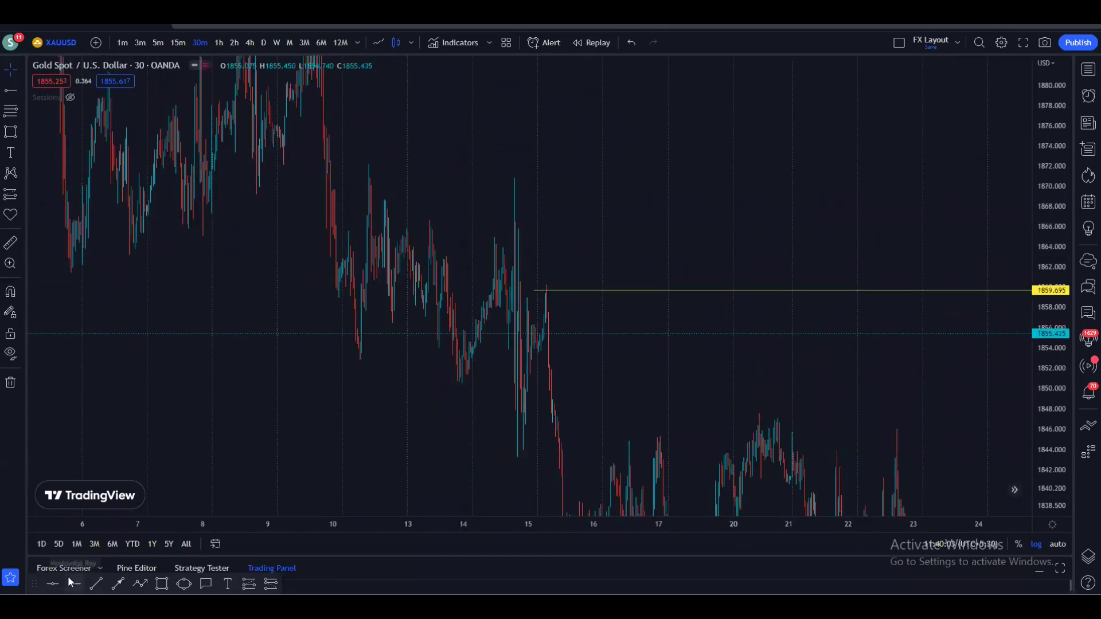
{"action": "left_click", "coordinate": [337, 170]}
{"action": "left_click_drag", "start_coordinate": [531, 167], "coordinate": [515, 293]}
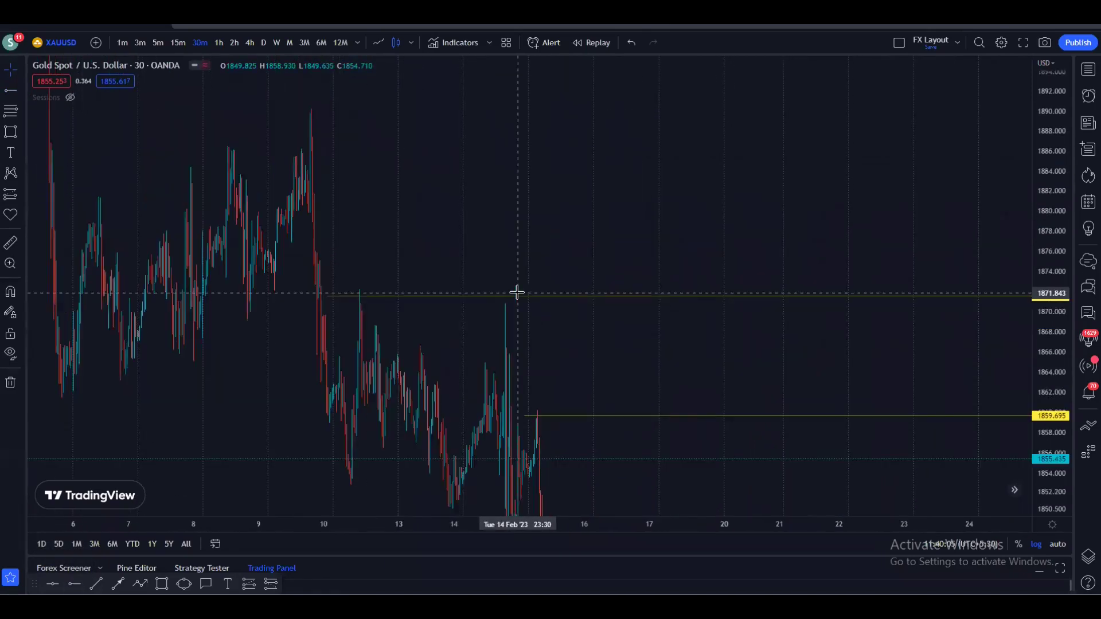
- Place a horizontal ray on the 30-minute swing high of 9 February at 1889.666
{"action": "left_click_drag", "start_coordinate": [453, 525], "coordinate": [152, 532]}
{"action": "left_click", "coordinate": [74, 583]}
{"action": "scroll", "coordinate": [479, 121], "scroll_direction": "up", "scroll_amount": 1}
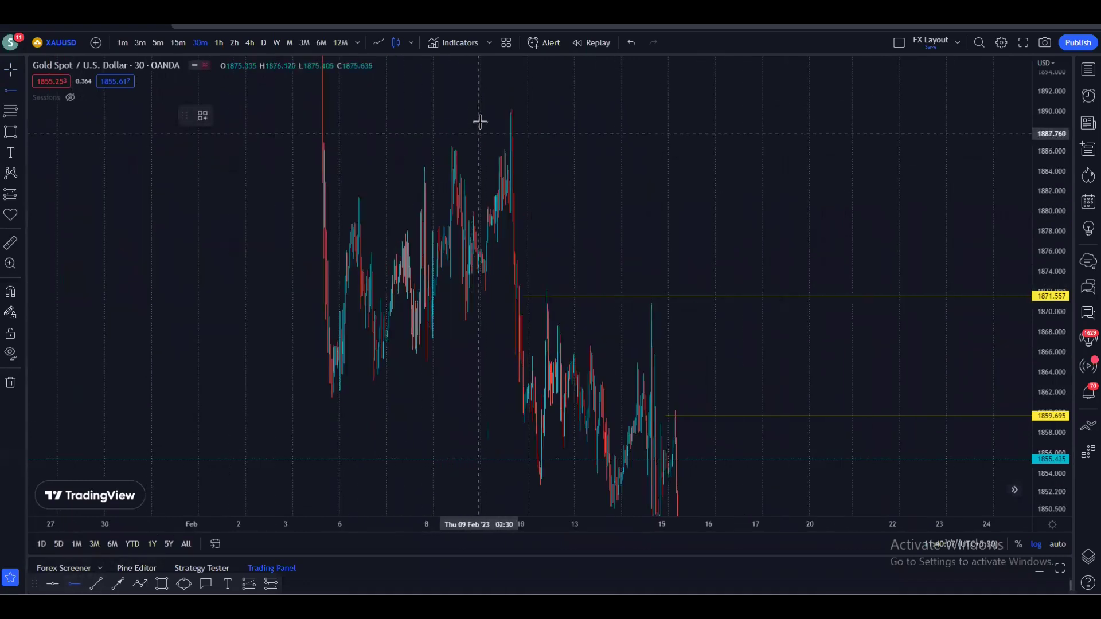
{"action": "left_click", "coordinate": [467, 114]}
{"action": "left_click_drag", "start_coordinate": [807, 210], "coordinate": [437, 148]}
{"action": "scroll", "coordinate": [1004, 234], "scroll_direction": "down", "scroll_amount": 3}
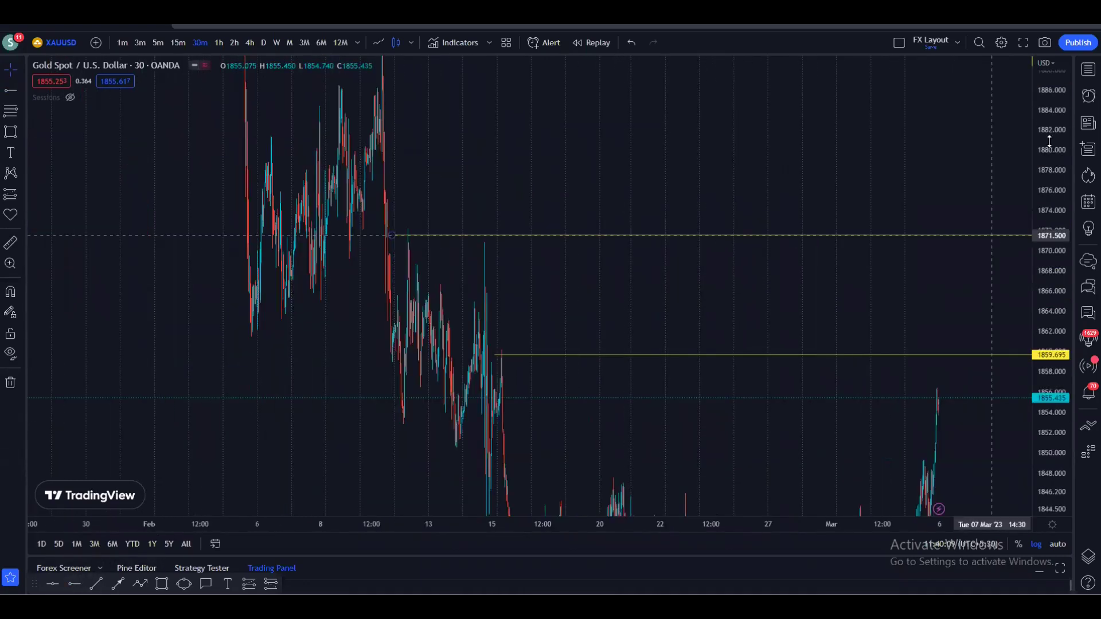
- Project a pullback from the latest high to about 1,846 and a rise to the 1859.695 ray with red arrows
{"action": "left_click_drag", "start_coordinate": [1046, 143], "coordinate": [1042, 406]}
{"action": "left_click_drag", "start_coordinate": [908, 358], "coordinate": [838, 359]}
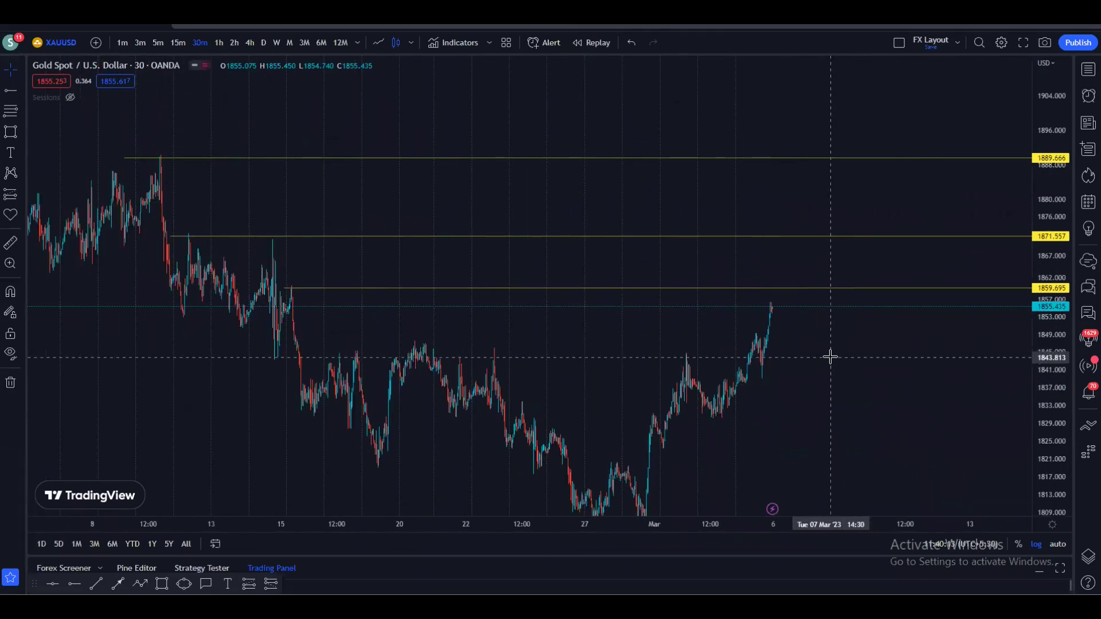
{"action": "left_click_drag", "start_coordinate": [818, 368], "coordinate": [758, 359]}
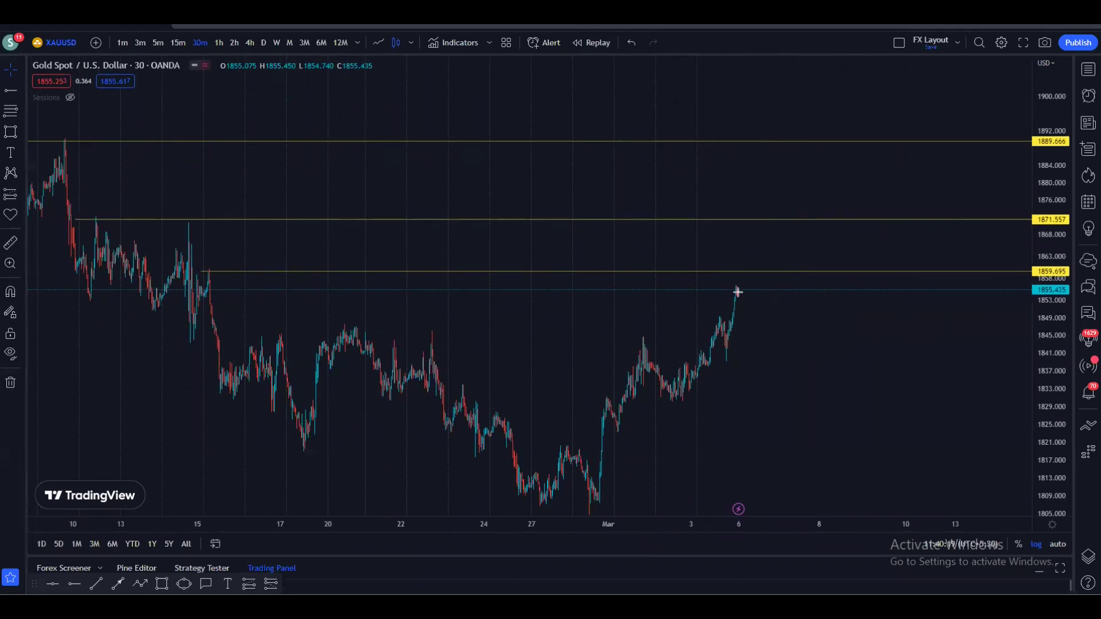
{"action": "mouse_move", "coordinate": [737, 291]}
{"action": "left_mouse_down"}
{"action": "mouse_move", "coordinate": [766, 333]}
{"action": "mouse_move", "coordinate": [808, 333]}
{"action": "mouse_move", "coordinate": [827, 270]}
{"action": "left_mouse_up"}
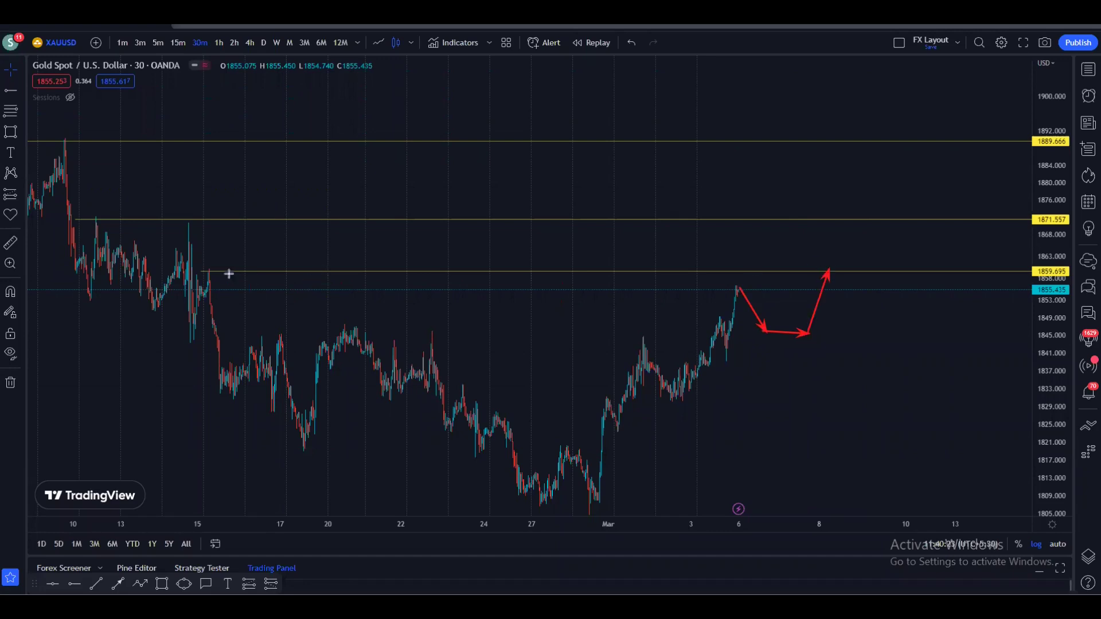
- Mark the 1859.695 level and project a dip to about 1,852 followed by a rise to the 1871.557 ray with red arrows
{"action": "left_click_drag", "start_coordinate": [206, 274], "coordinate": [244, 273]}
{"action": "left_click_drag", "start_coordinate": [829, 272], "coordinate": [865, 300]}
{"action": "mouse_move", "coordinate": [863, 305]}
{"action": "left_mouse_down"}
{"action": "mouse_move", "coordinate": [898, 305]}
{"action": "mouse_move", "coordinate": [911, 224]}
{"action": "left_mouse_up"}
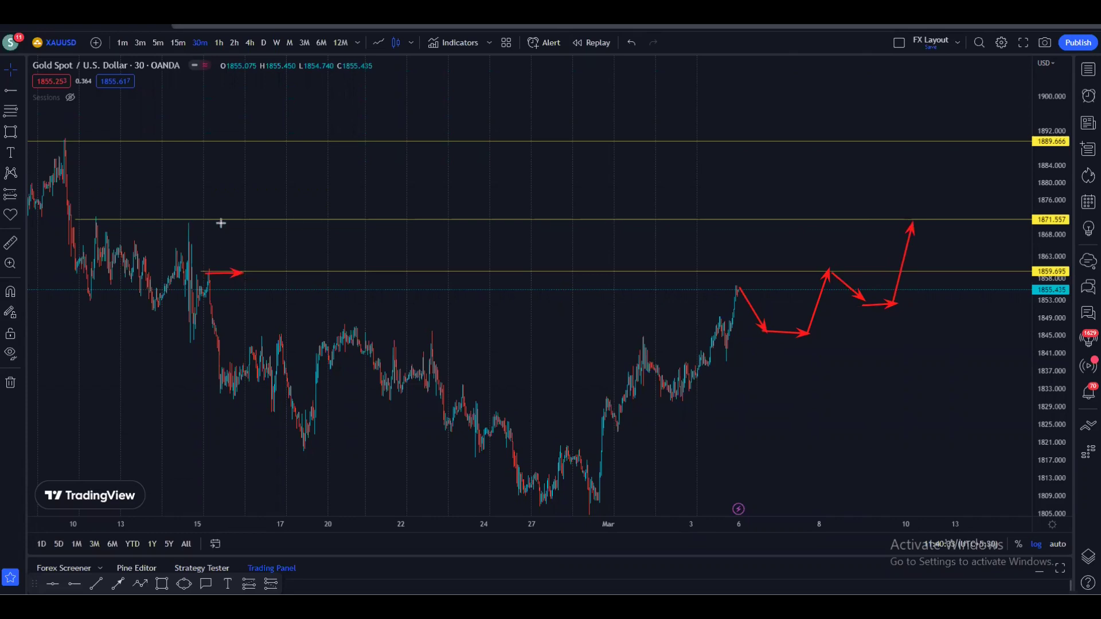
- Mark the 1871.557 level and project a retest of 1859.695 followed by a rise to the 1889.666 ray with red arrows
{"action": "left_click_drag", "start_coordinate": [181, 222], "coordinate": [295, 222]}
{"action": "left_click_drag", "start_coordinate": [912, 223], "coordinate": [962, 268]}
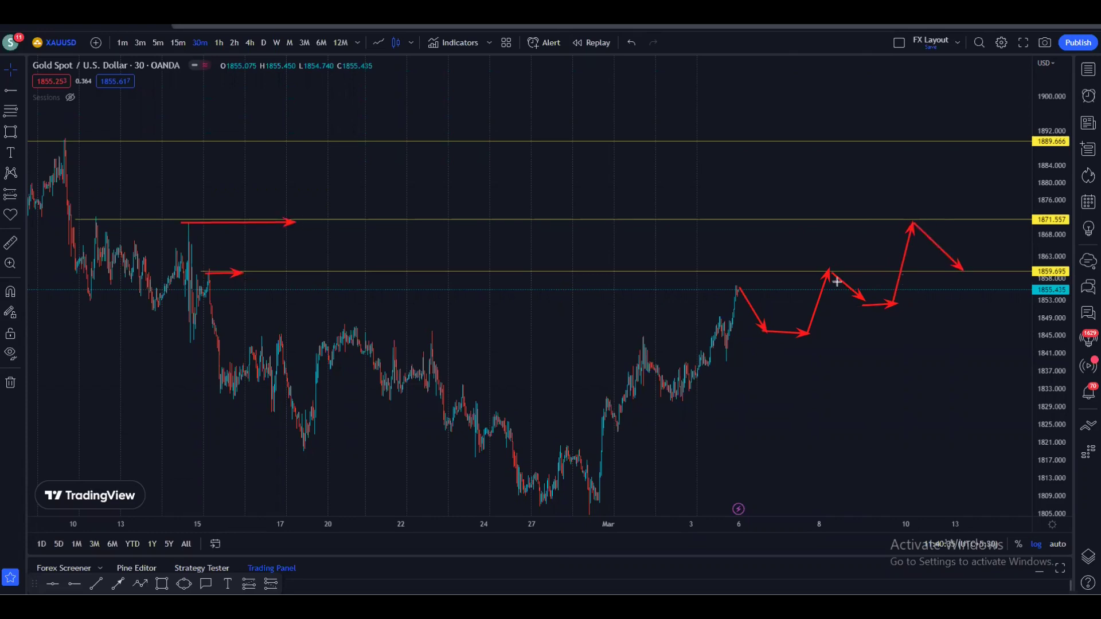
{"action": "mouse_move", "coordinate": [789, 271]}
{"action": "left_mouse_down"}
{"action": "mouse_move", "coordinate": [983, 271]}
{"action": "mouse_move", "coordinate": [958, 236]}
{"action": "mouse_move", "coordinate": [981, 141]}
{"action": "left_mouse_up"}
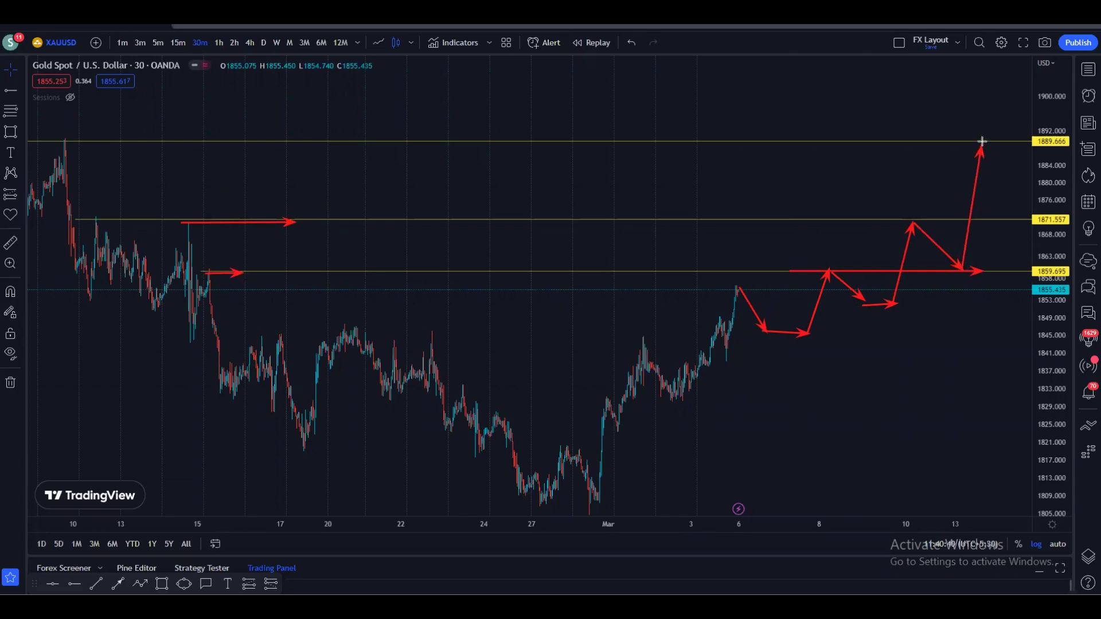
{"action": "left_click", "coordinate": [214, 139]}
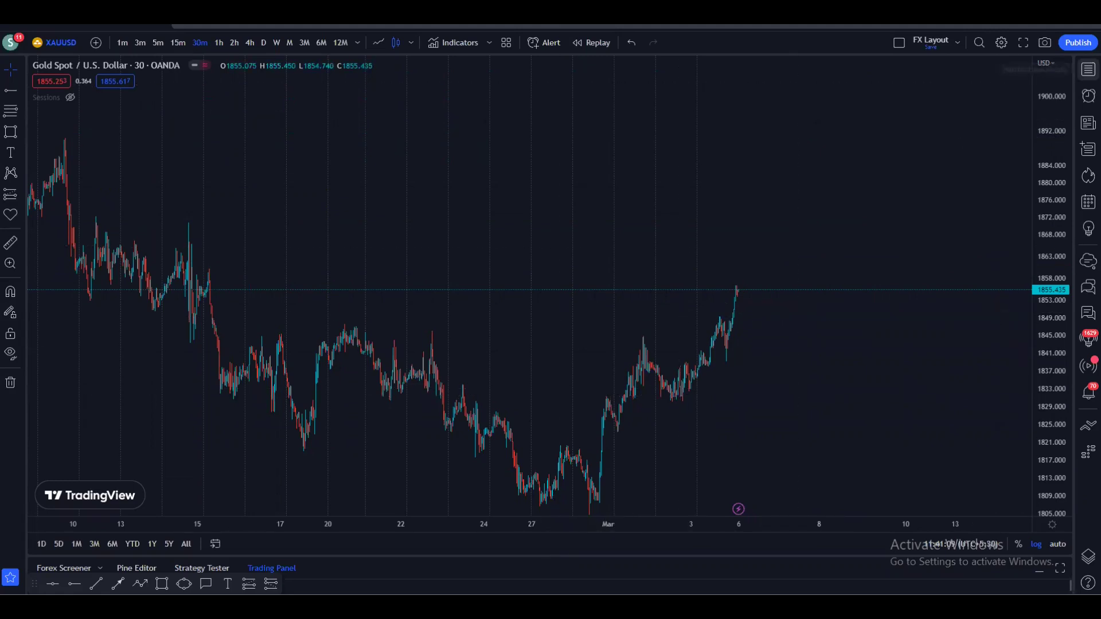
- Switch the chart to GBPJPY from the FX PRIME watchlist and remove the existing drawings on it
{"action": "left_click", "coordinate": [1088, 69]}
{"action": "left_click", "coordinate": [1023, 151]}
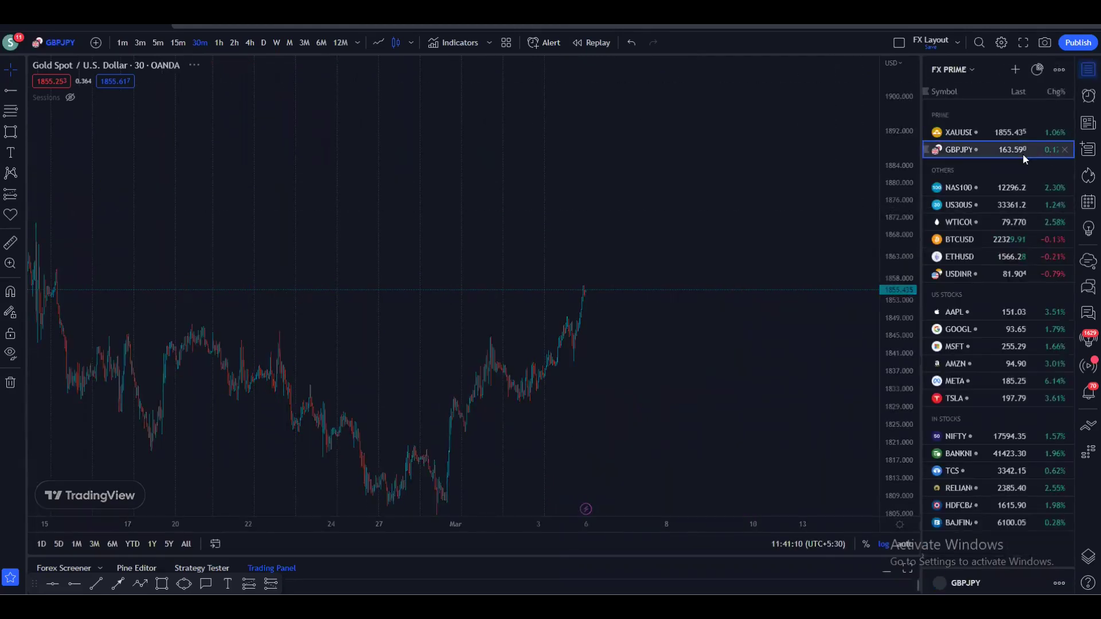
{"action": "left_click", "coordinate": [1088, 69]}
{"action": "left_click_drag", "start_coordinate": [821, 363], "coordinate": [889, 279]}
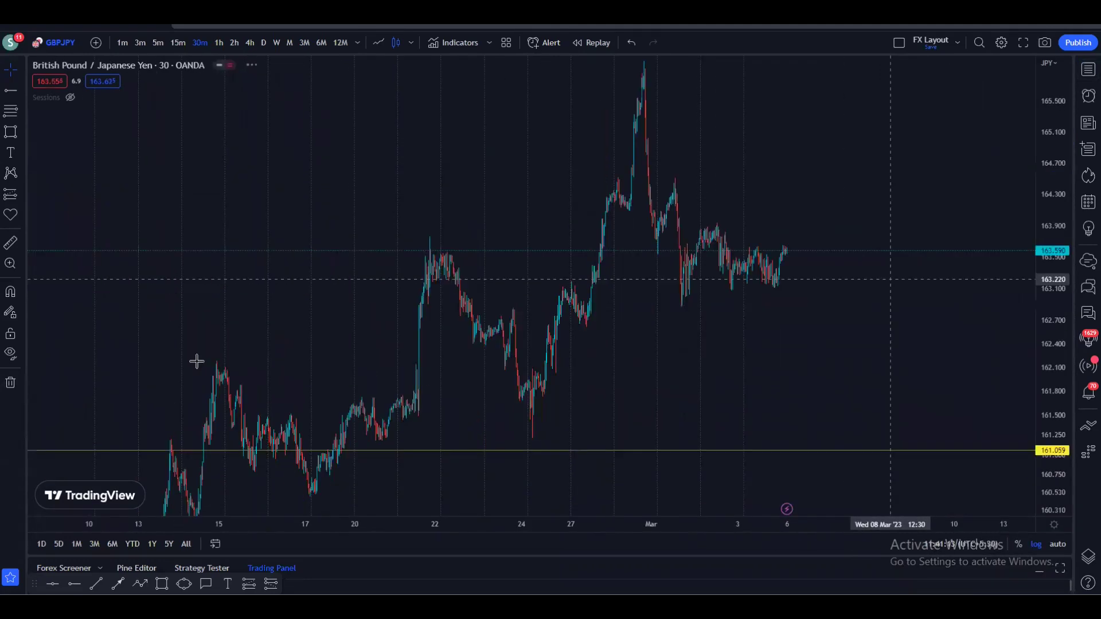
{"action": "left_click", "coordinate": [22, 383]}
{"action": "left_click", "coordinate": [74, 376]}
- Switch the GBPJPY chart to the monthly timeframe and rescale it to show the candles from 2013 to 2023
{"action": "left_click_drag", "start_coordinate": [519, 407], "coordinate": [607, 415]}
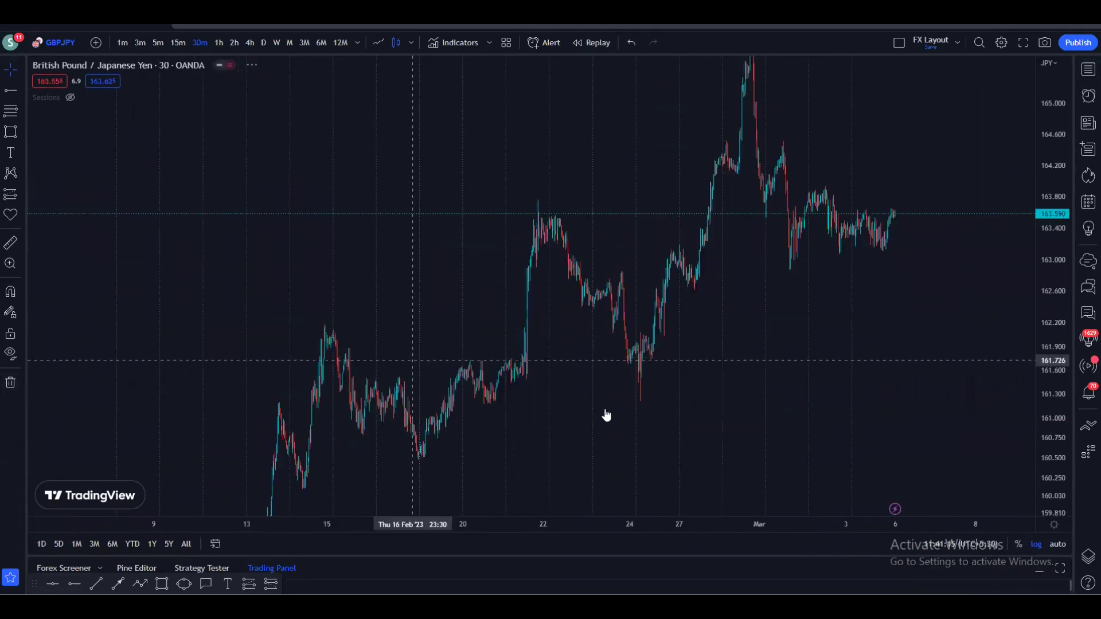
{"action": "scroll", "coordinate": [824, 312], "scroll_direction": "up", "scroll_amount": 5}
{"action": "mouse_move", "coordinate": [814, 365]}
{"action": "left_mouse_down"}
{"action": "mouse_move", "coordinate": [793, 388]}
{"action": "mouse_move", "coordinate": [860, 433]}
{"action": "left_mouse_up"}
{"action": "scroll", "coordinate": [864, 421], "scroll_direction": "up", "scroll_amount": 1}
{"action": "scroll", "coordinate": [1020, 401], "scroll_direction": "down", "scroll_amount": 3}
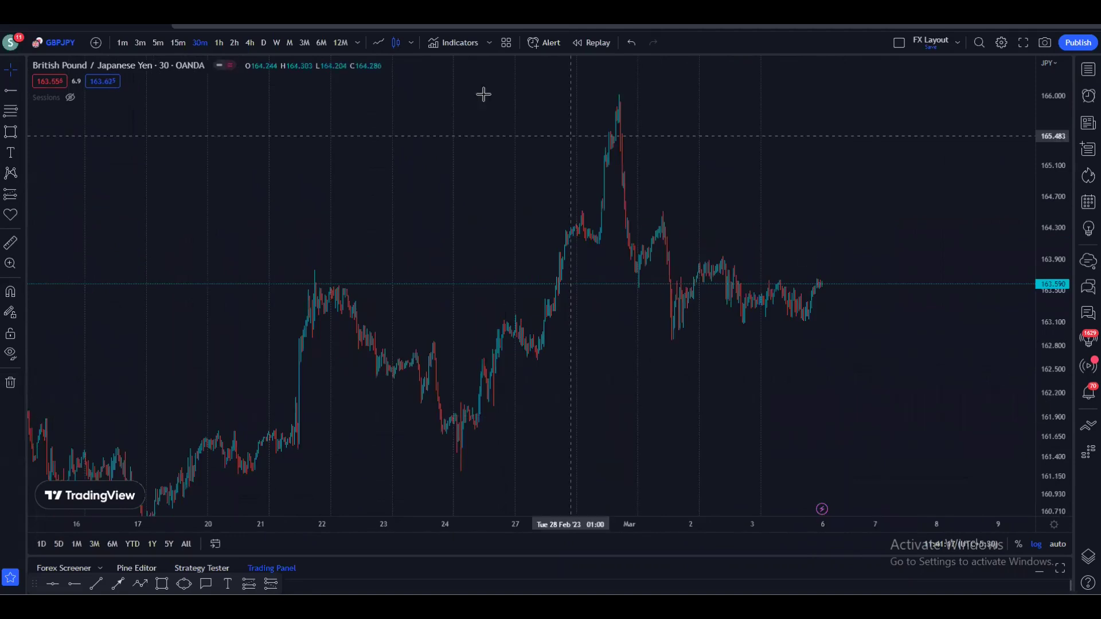
{"action": "left_click", "coordinate": [288, 43]}
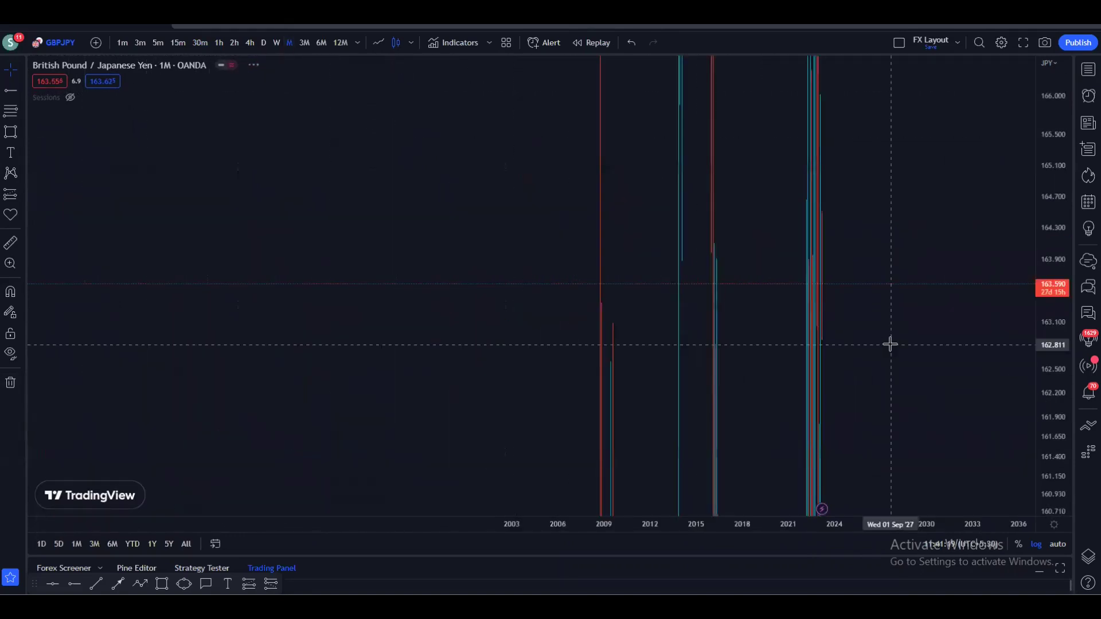
{"action": "scroll", "coordinate": [976, 344], "scroll_direction": "up", "scroll_amount": 3}
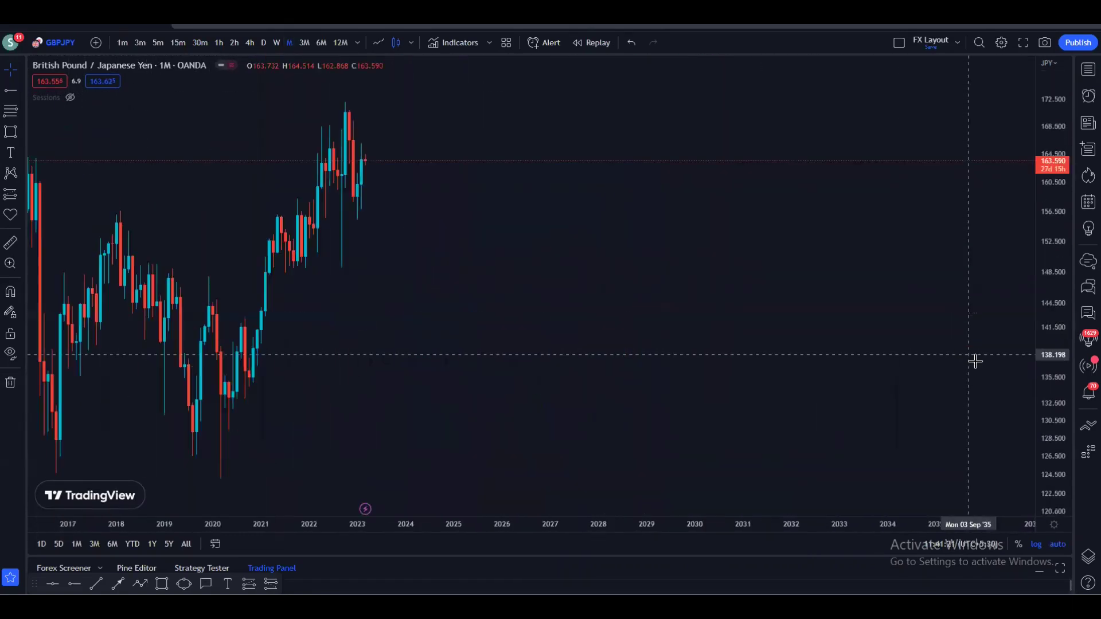
{"action": "scroll", "coordinate": [904, 375], "scroll_direction": "down", "scroll_amount": 3}
{"action": "left_click_drag", "start_coordinate": [1049, 186], "coordinate": [1050, 384]}
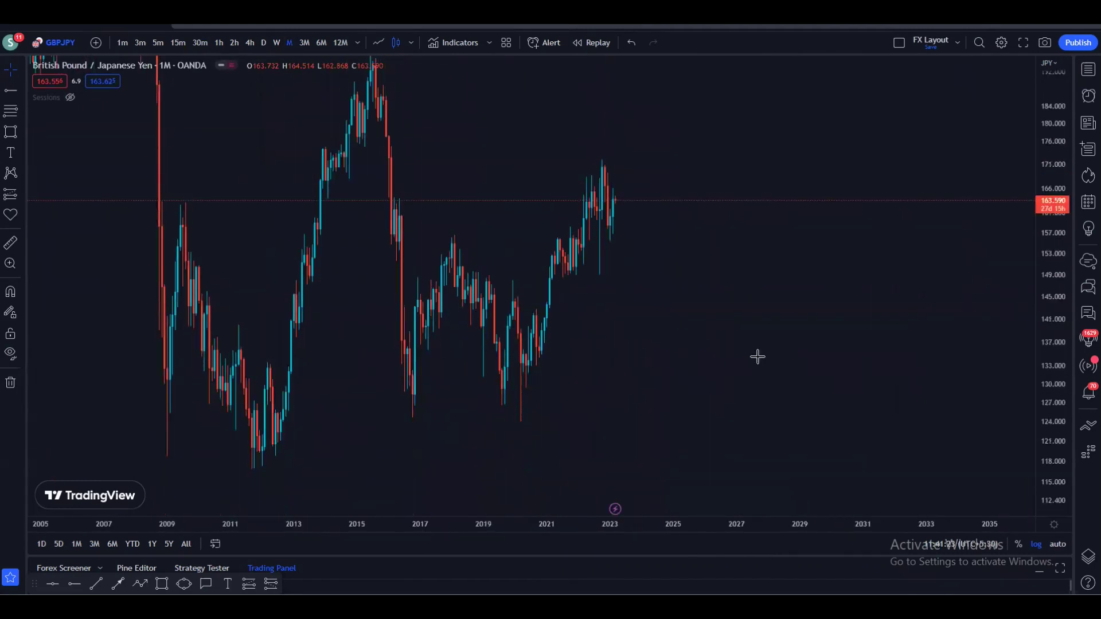
{"action": "left_click_drag", "start_coordinate": [696, 350], "coordinate": [863, 386]}
{"action": "scroll", "coordinate": [916, 371], "scroll_direction": "up", "scroll_amount": 3}
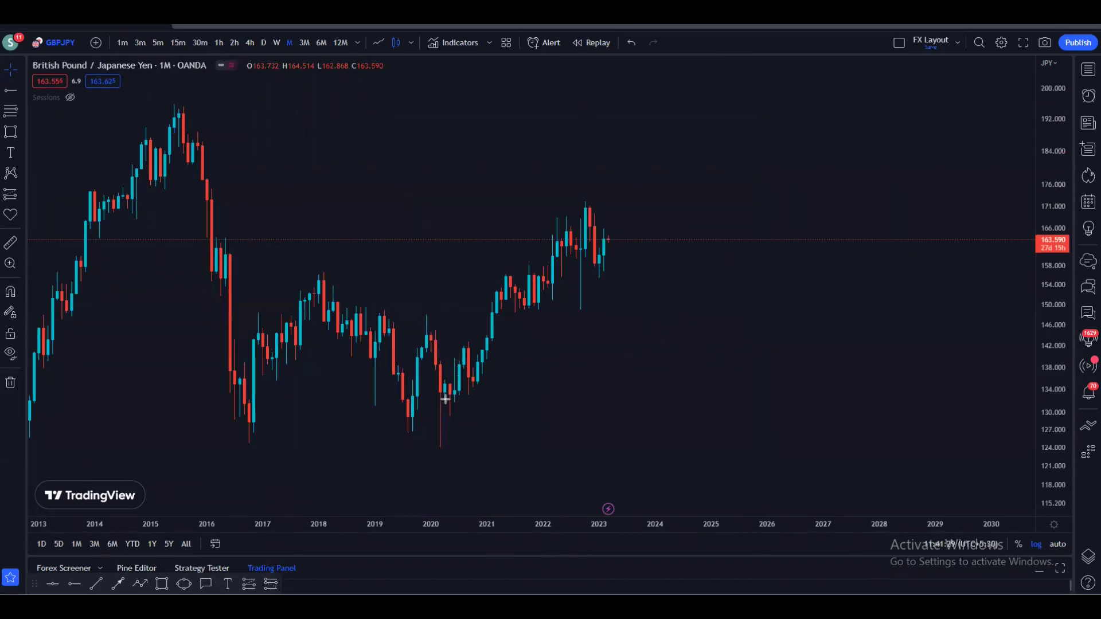
- Trace the monthly GBPJPY upswings and pullbacks from the 2020 low through 2022 with red arrows
{"action": "left_click_drag", "start_coordinate": [445, 400], "coordinate": [454, 368]}
{"action": "left_click_drag", "start_coordinate": [460, 354], "coordinate": [500, 271]}
{"action": "mouse_move", "coordinate": [499, 274]}
{"action": "left_mouse_down"}
{"action": "mouse_move", "coordinate": [535, 308]}
{"action": "mouse_move", "coordinate": [548, 260]}
{"action": "left_mouse_up"}
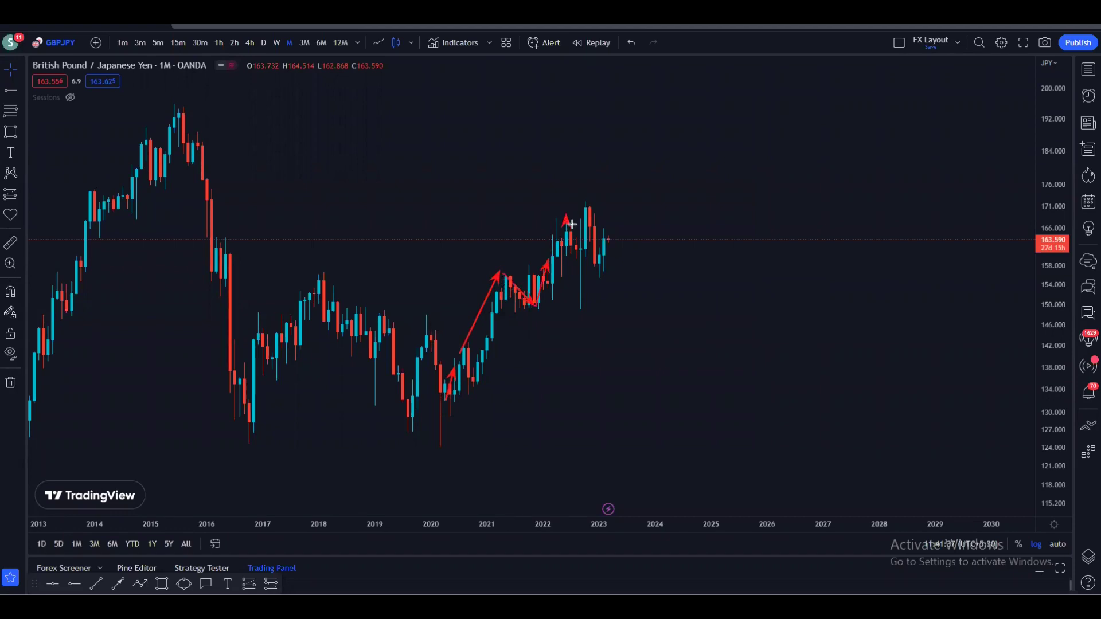
{"action": "left_click_drag", "start_coordinate": [566, 218], "coordinate": [621, 203]}
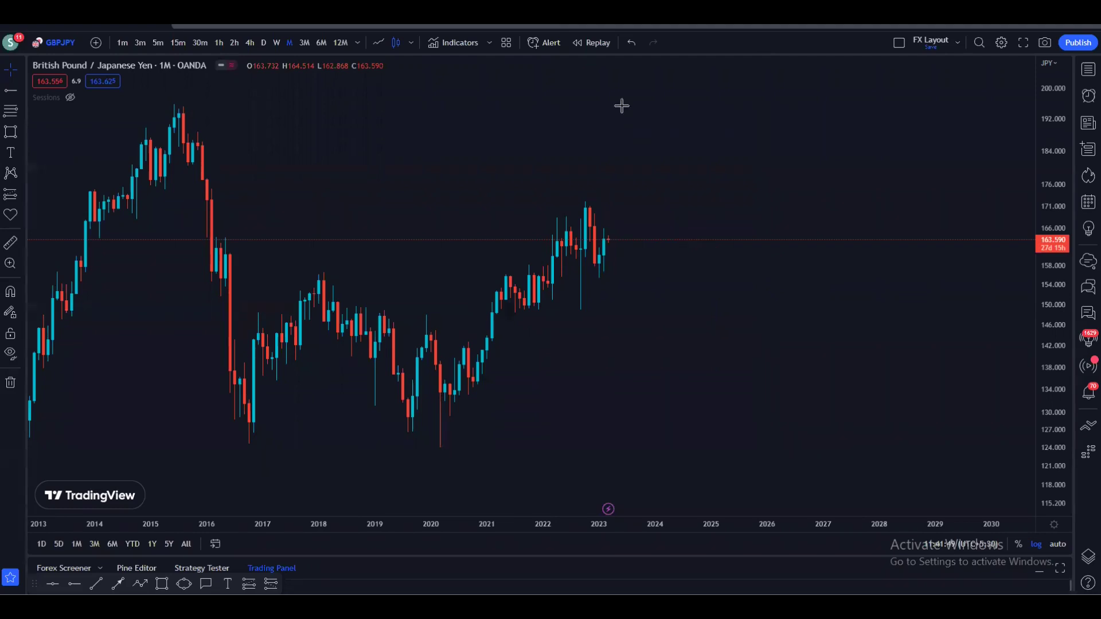
- Draw a rectangle zone from about 160.8 to 161.7 on the monthly GBPJPY chart, spanning January 2022 to January 2024
{"action": "scroll", "coordinate": [830, 231], "scroll_direction": "up", "scroll_amount": 5}
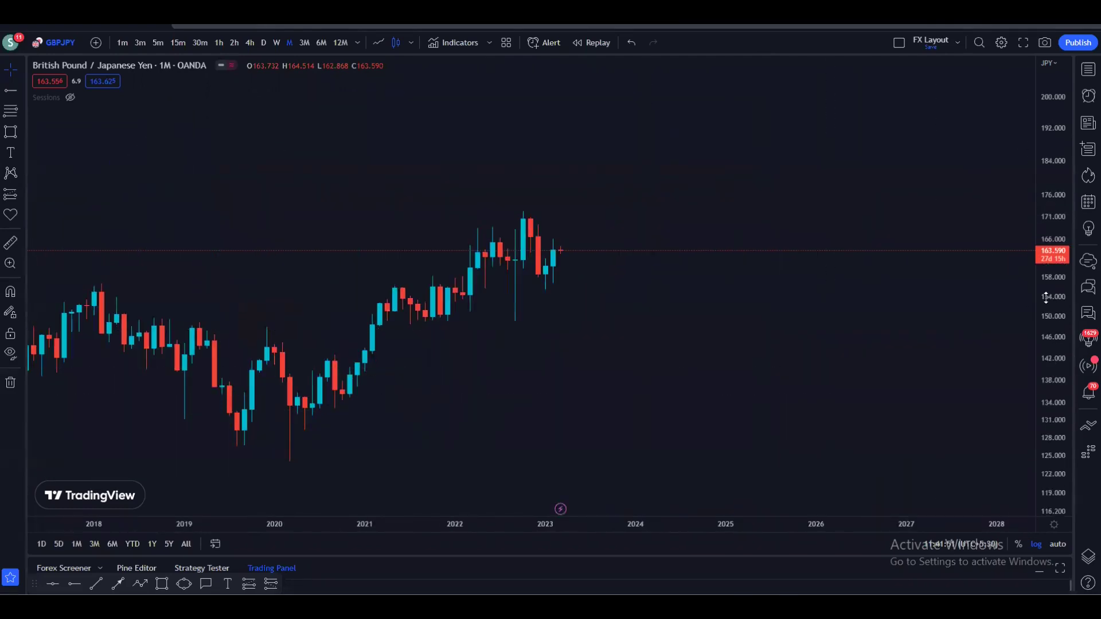
{"action": "scroll", "coordinate": [973, 325], "scroll_direction": "up", "scroll_amount": 4}
{"action": "scroll", "coordinate": [830, 353], "scroll_direction": "up", "scroll_amount": 3}
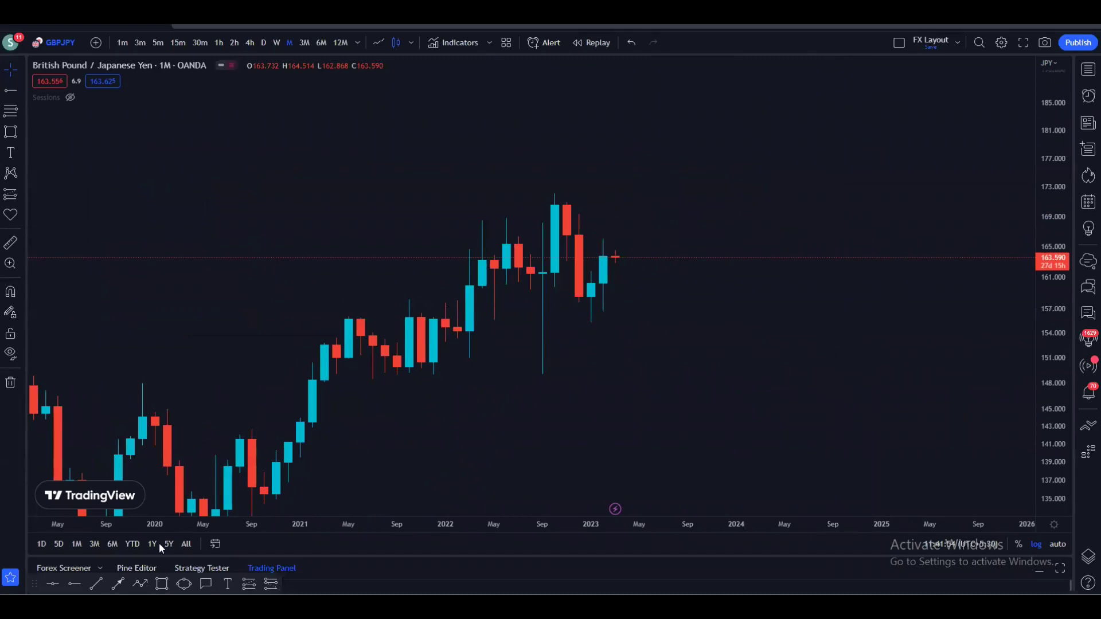
{"action": "left_click", "coordinate": [163, 583]}
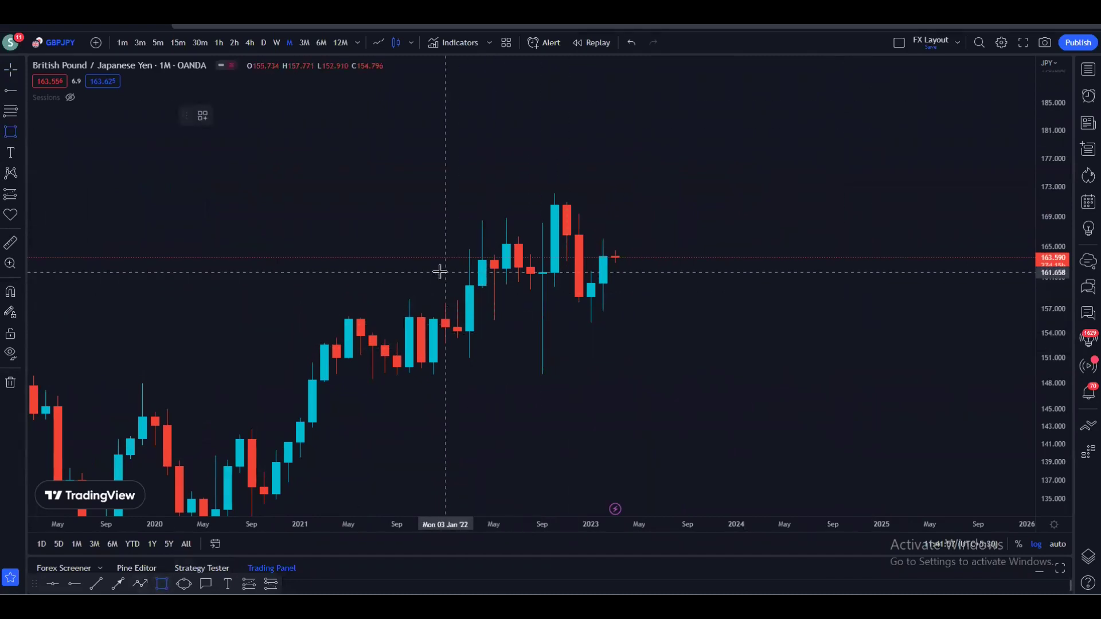
{"action": "left_click_drag", "start_coordinate": [442, 270], "coordinate": [506, 284]}
{"action": "left_click", "coordinate": [737, 279]}
{"action": "left_click_drag", "start_coordinate": [606, 337], "coordinate": [703, 371]}
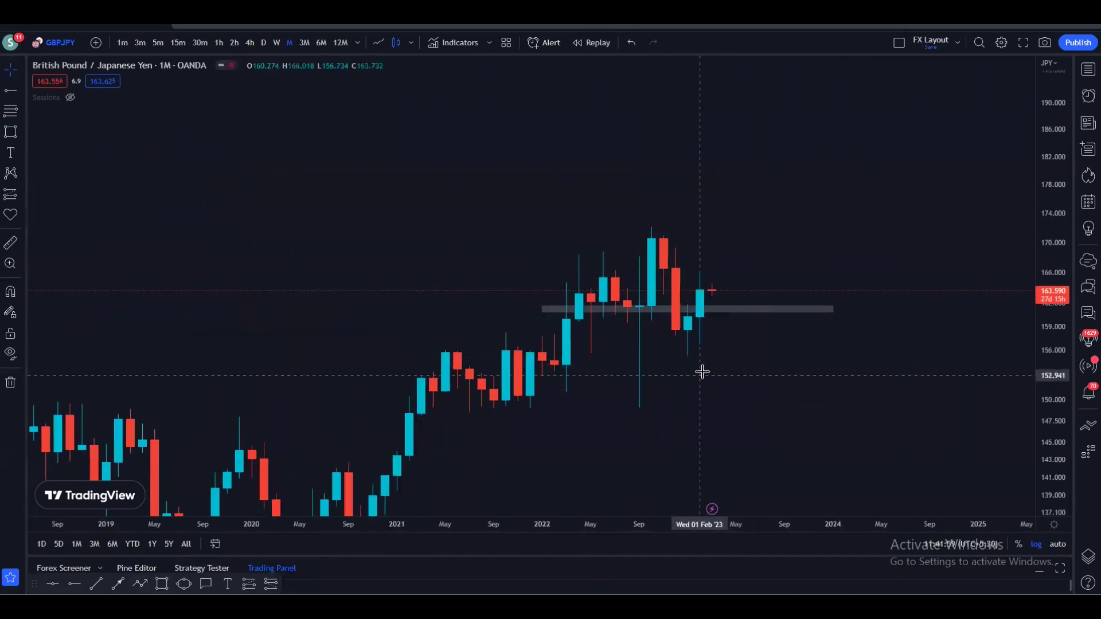
{"action": "scroll", "coordinate": [703, 371], "scroll_direction": "up", "scroll_amount": 3}
{"action": "left_click_drag", "start_coordinate": [1062, 440], "coordinate": [916, 344]}
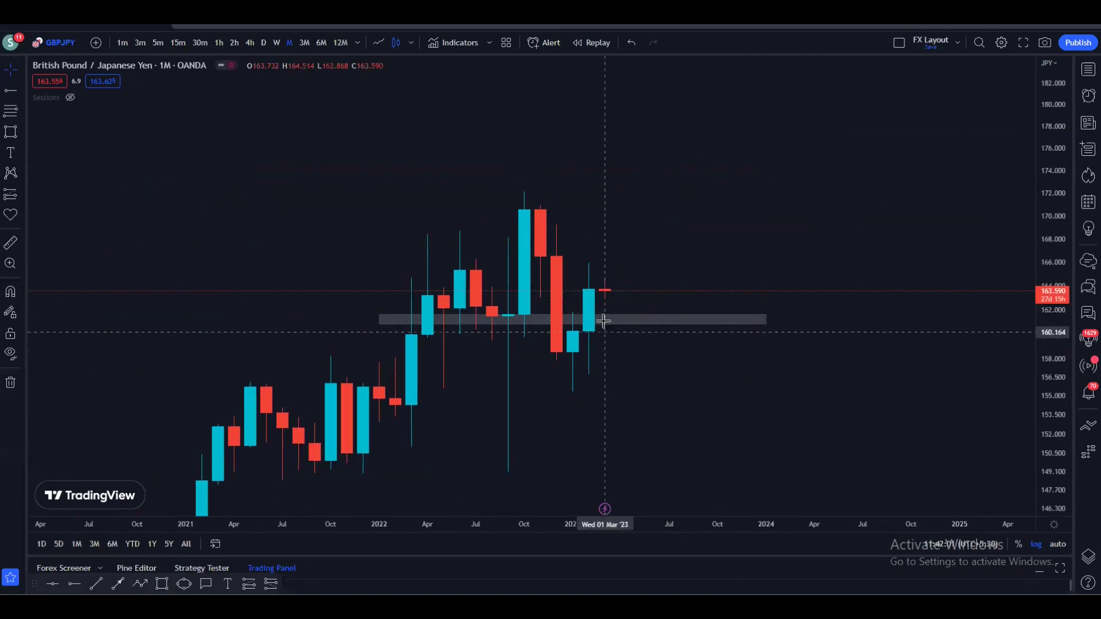
{"action": "left_click", "coordinate": [575, 317]}
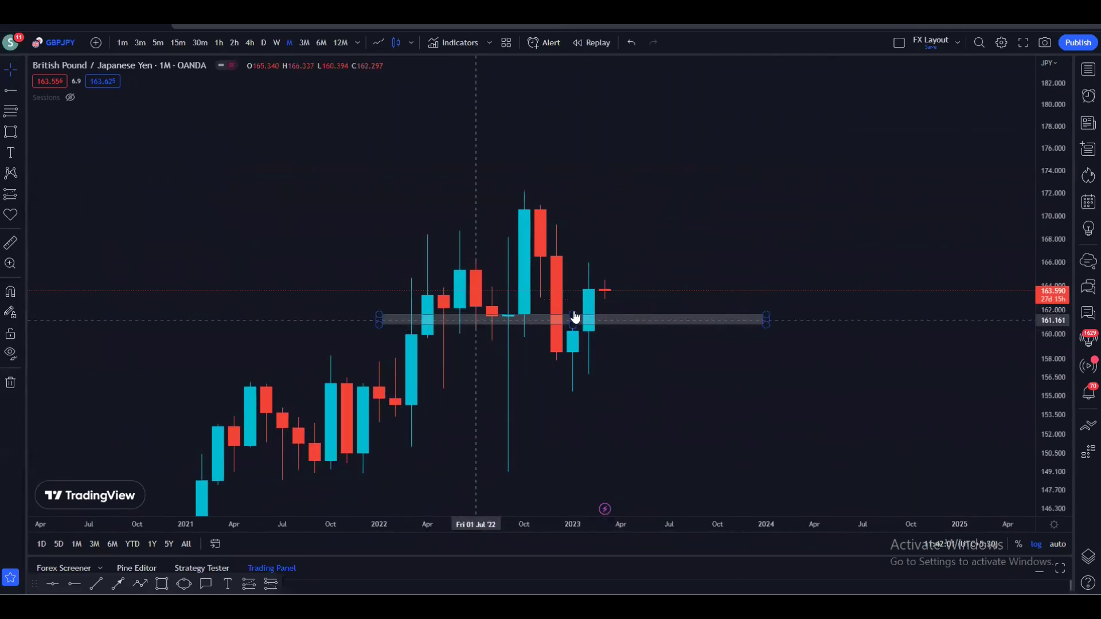
{"action": "left_click", "coordinate": [565, 351]}
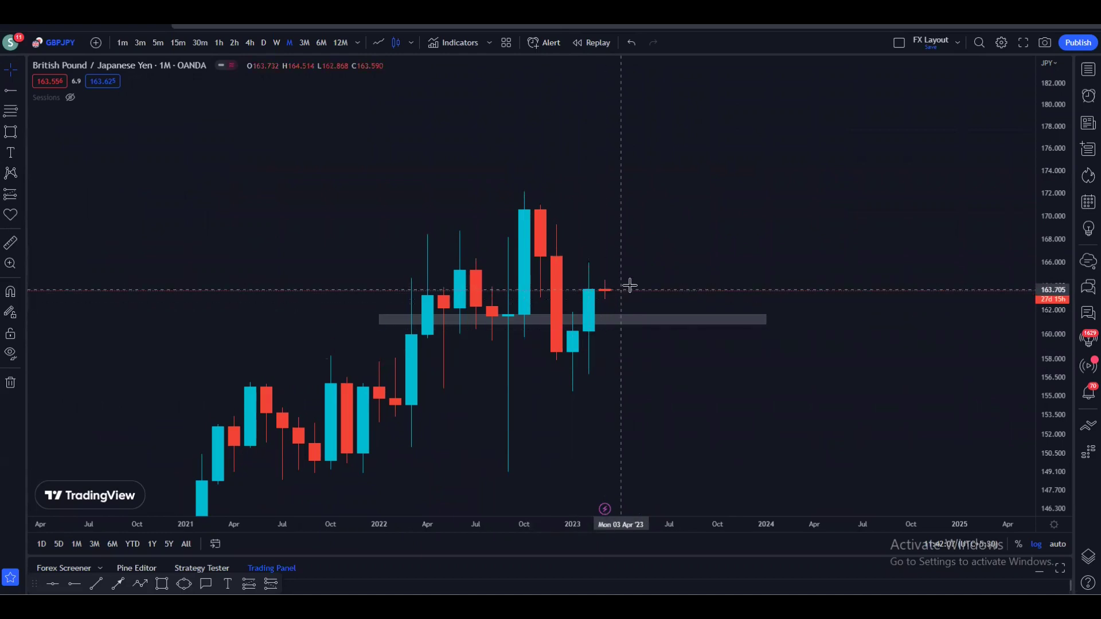
- Place a horizontal ray on the monthly GBPJPY swing high of October 2022 at 171.986
{"action": "left_click_drag", "start_coordinate": [629, 287], "coordinate": [764, 281]}
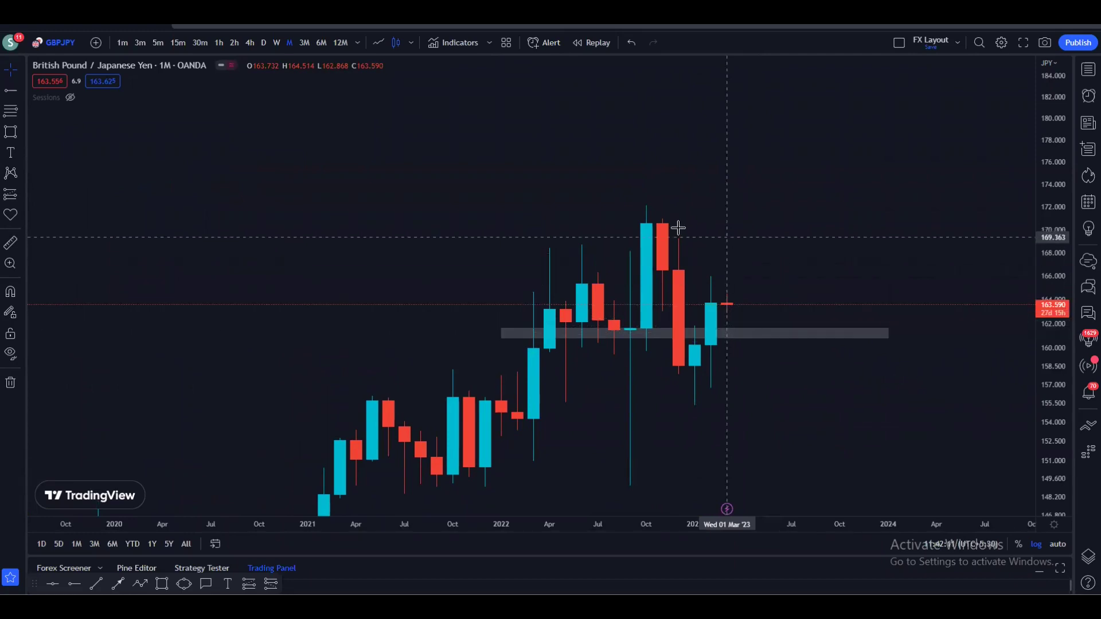
{"action": "left_click", "coordinate": [76, 578]}
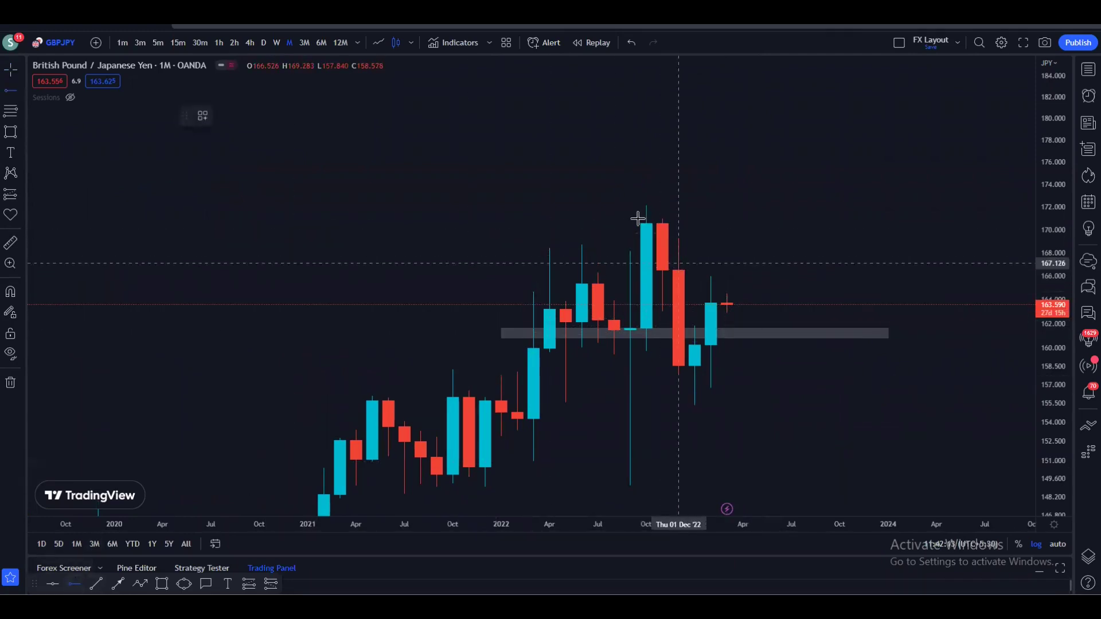
{"action": "left_click", "coordinate": [630, 207]}
{"action": "left_click_drag", "start_coordinate": [874, 265], "coordinate": [746, 235]}
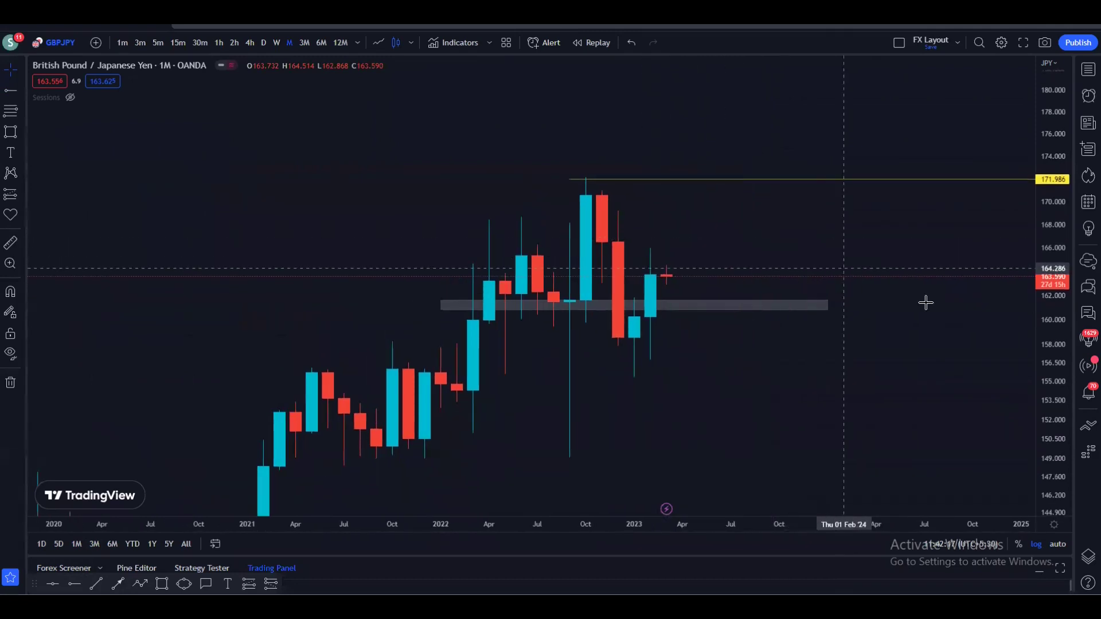
- Place a horizontal ray at the February 2023 monthly high at 165.975 and close its settings
{"action": "left_click_drag", "start_coordinate": [885, 299], "coordinate": [963, 331]}
{"action": "scroll", "coordinate": [963, 331], "scroll_direction": "up", "scroll_amount": 2}
{"action": "left_click_drag", "start_coordinate": [1046, 434], "coordinate": [1036, 329]}
{"action": "left_click_drag", "start_coordinate": [991, 392], "coordinate": [868, 399]}
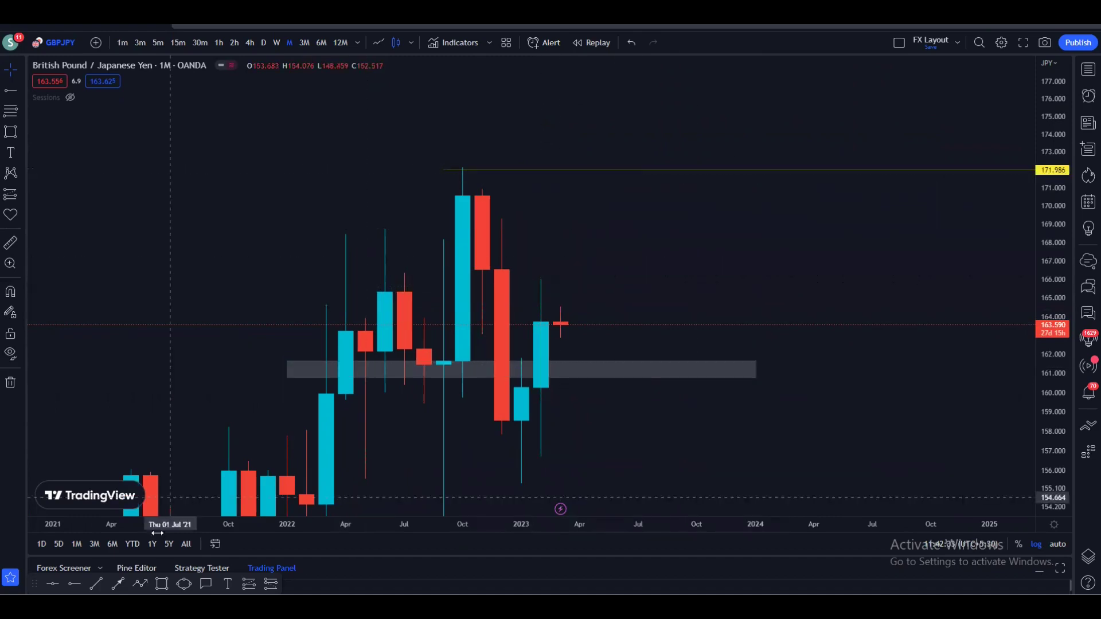
{"action": "left_click", "coordinate": [72, 582]}
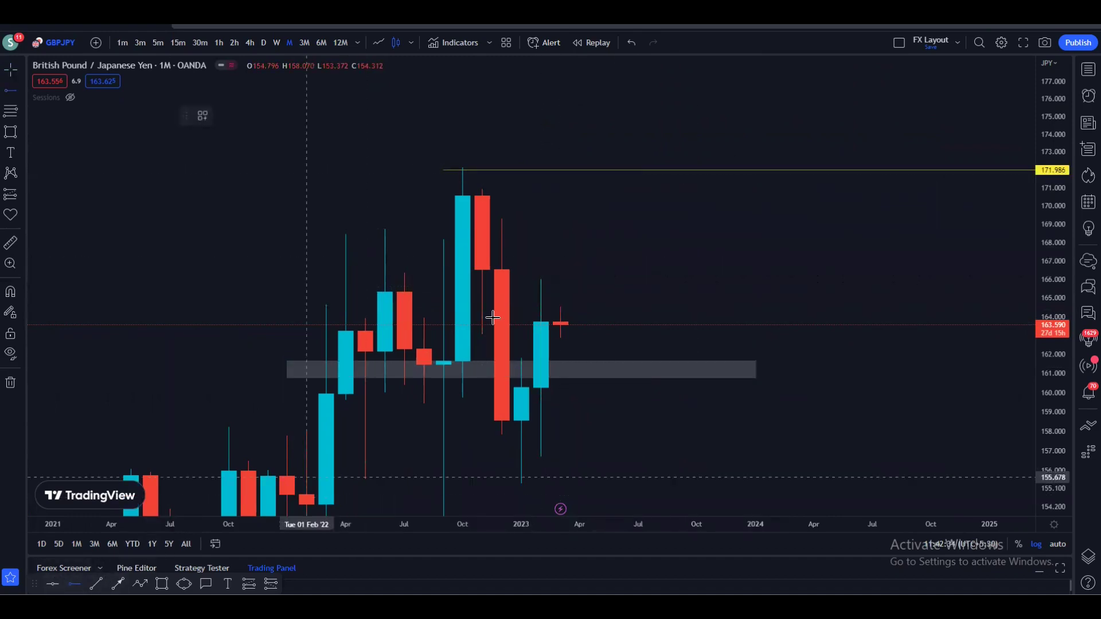
{"action": "double_click", "coordinate": [522, 281]}
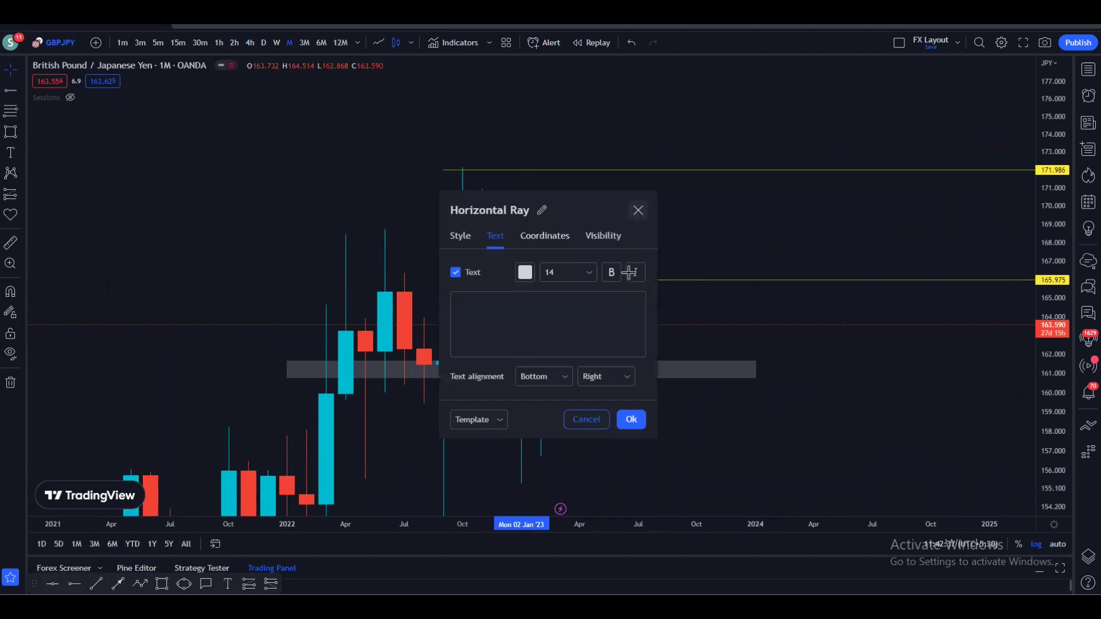
{"action": "key", "text": "Escape"}
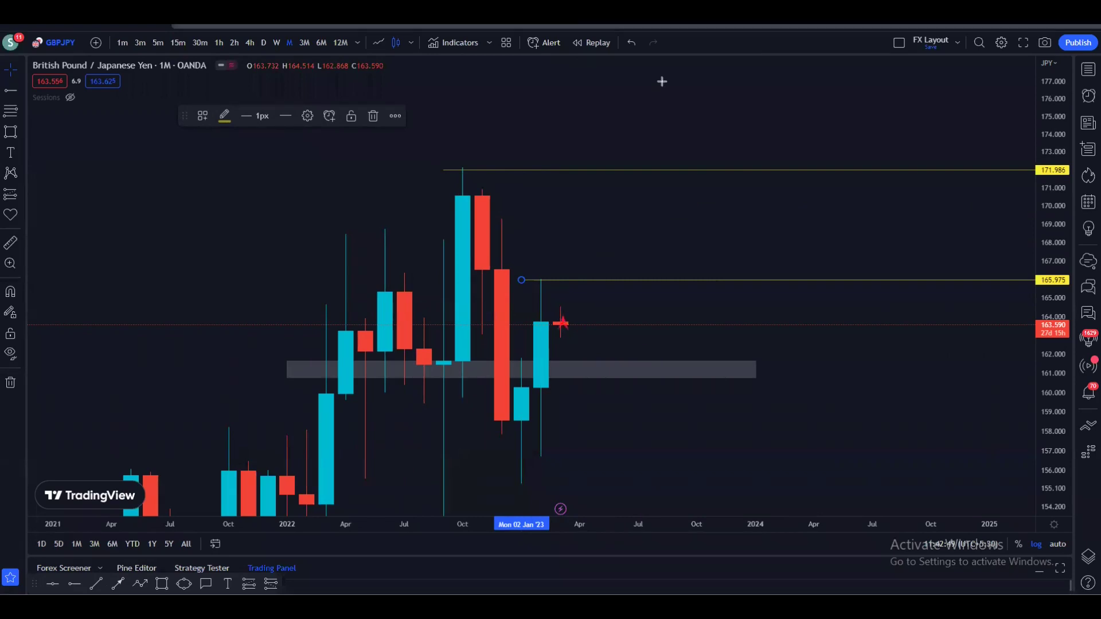
- Mark the projected drop into the grey monthly zone and the highs at 165.975 and 171.986 with temporary red arrows
{"action": "left_click_drag", "start_coordinate": [573, 317], "coordinate": [627, 165]}
{"action": "key", "text": "Escape"}
{"action": "left_click_drag", "start_coordinate": [560, 325], "coordinate": [563, 369]}
{"action": "left_click_drag", "start_coordinate": [539, 280], "coordinate": [604, 286]}
{"action": "left_click_drag", "start_coordinate": [463, 171], "coordinate": [552, 174]}
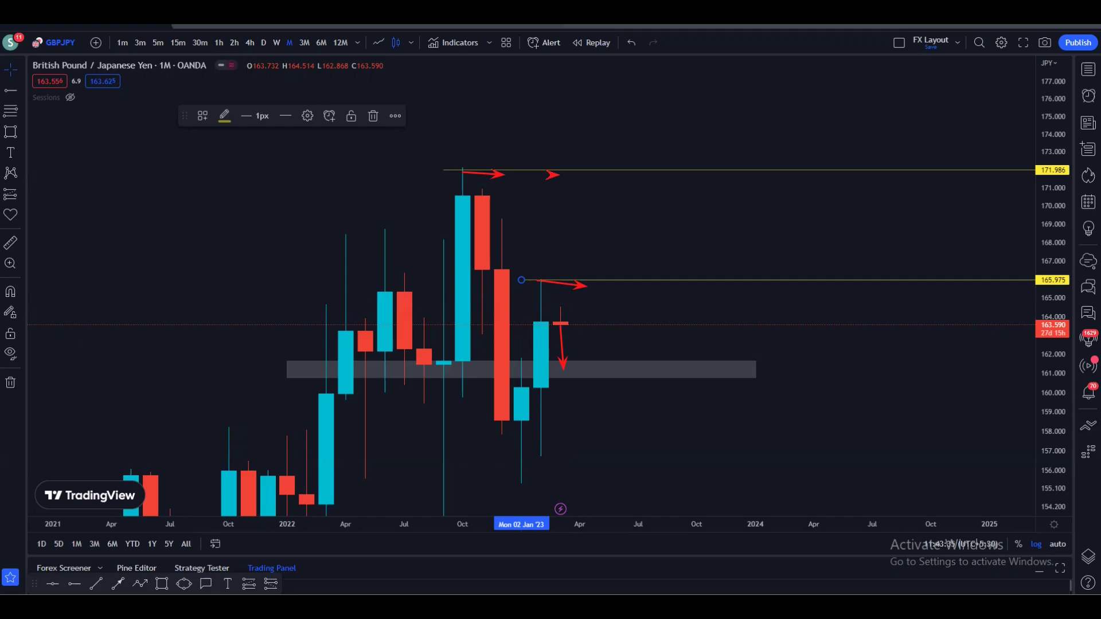
{"action": "key", "text": "Escape"}
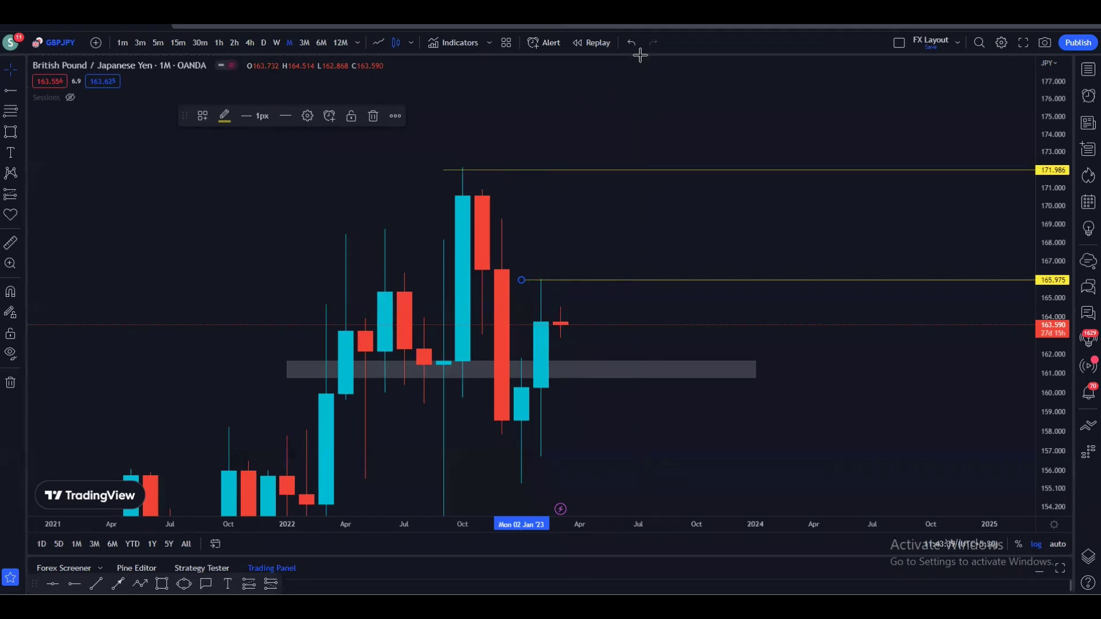
- Remove all three drawings from the GBPJPY chart and switch it to the weekly timeframe
{"action": "left_click", "coordinate": [10, 382]}
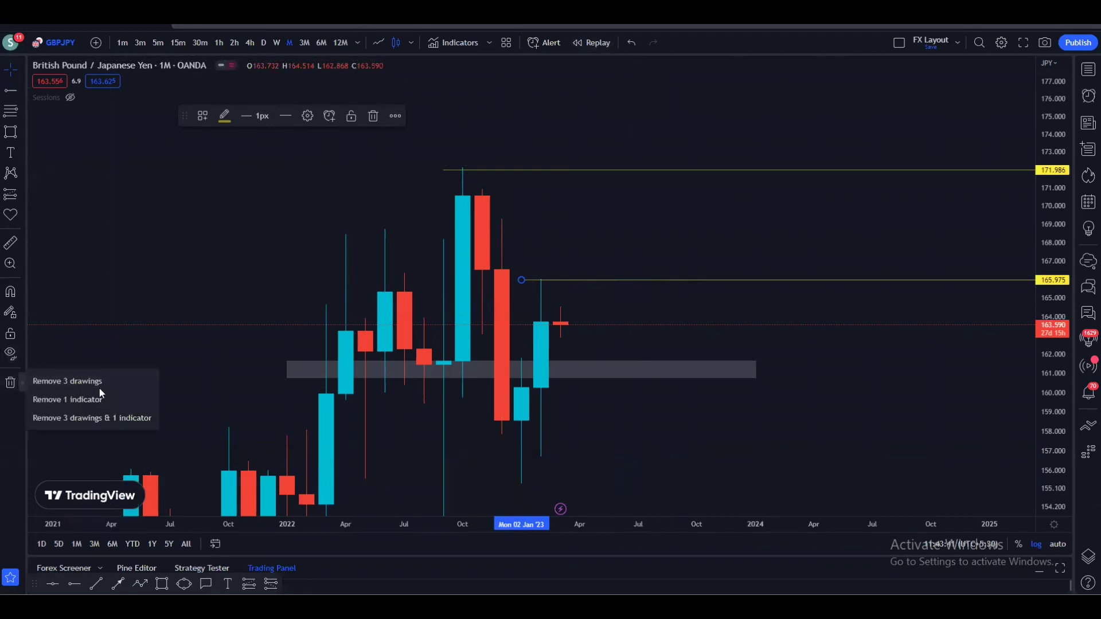
{"action": "left_click", "coordinate": [97, 384]}
{"action": "left_click", "coordinate": [277, 45]}
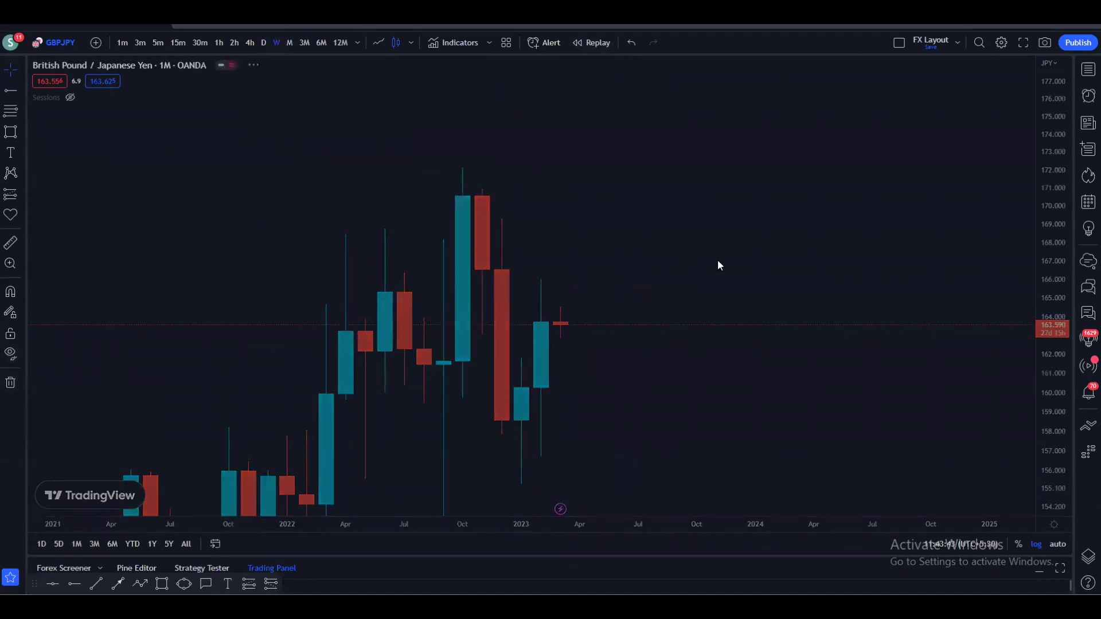
- Trace the weekly GBPJPY upswings and pullbacks from early 2021 to January 2023 with red arrows
{"action": "scroll", "coordinate": [724, 279], "scroll_direction": "down", "scroll_amount": 5}
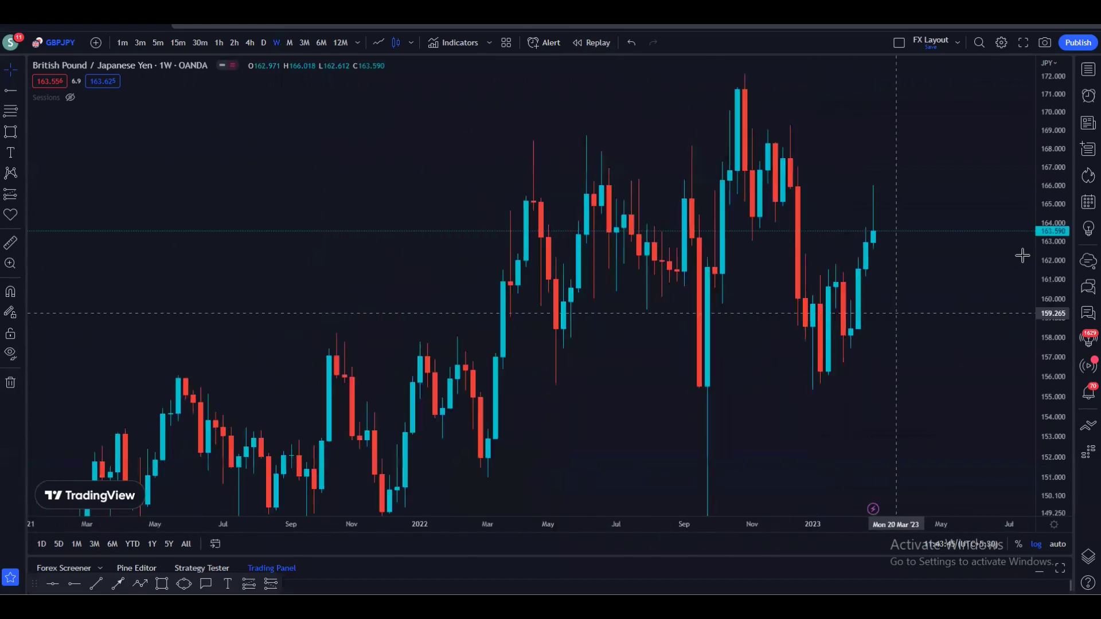
{"action": "left_click_drag", "start_coordinate": [1024, 319], "coordinate": [920, 357]}
{"action": "scroll", "coordinate": [909, 358], "scroll_direction": "up", "scroll_amount": 2}
{"action": "left_click_drag", "start_coordinate": [823, 336], "coordinate": [828, 336]}
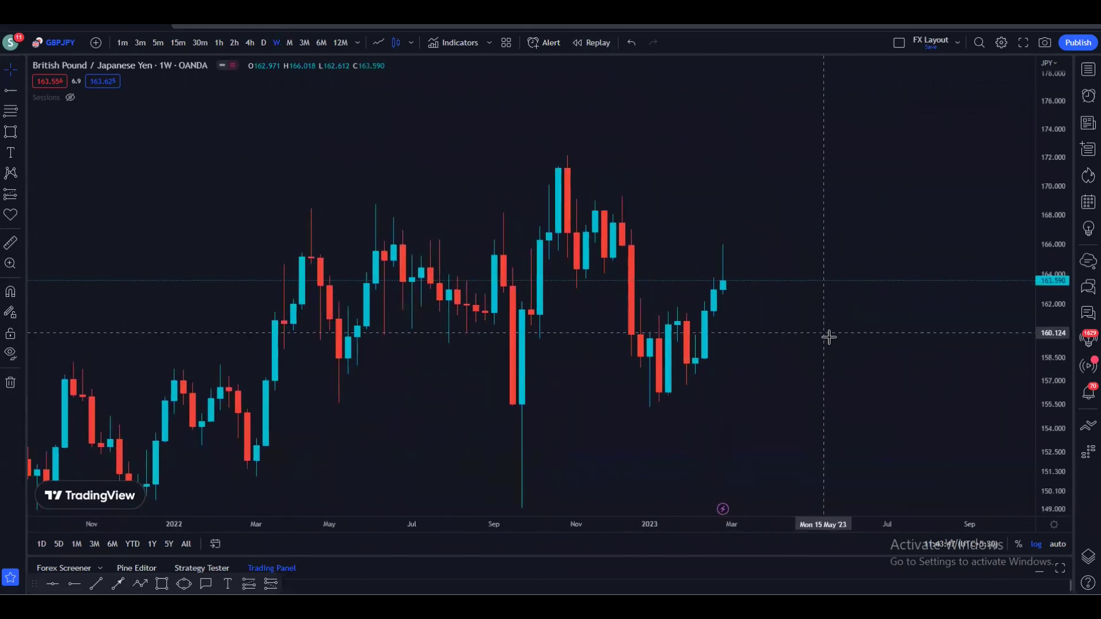
{"action": "scroll", "coordinate": [789, 381], "scroll_direction": "up", "scroll_amount": 2}
{"action": "left_click_drag", "start_coordinate": [805, 375], "coordinate": [817, 353]}
{"action": "scroll", "coordinate": [1007, 263], "scroll_direction": "down", "scroll_amount": 5}
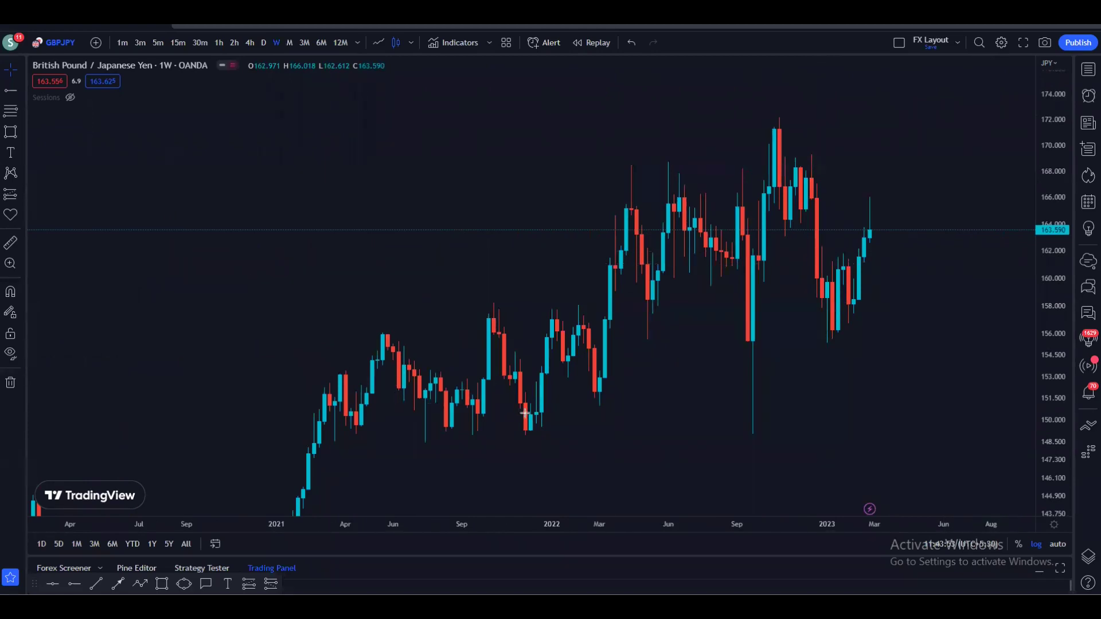
{"action": "mouse_move", "coordinate": [322, 451]}
{"action": "left_mouse_down"}
{"action": "mouse_move", "coordinate": [373, 357]}
{"action": "mouse_move", "coordinate": [453, 439]}
{"action": "mouse_move", "coordinate": [501, 312]}
{"action": "mouse_move", "coordinate": [546, 428]}
{"action": "mouse_move", "coordinate": [625, 235]}
{"action": "left_mouse_up"}
{"action": "left_click", "coordinate": [393, 325]}
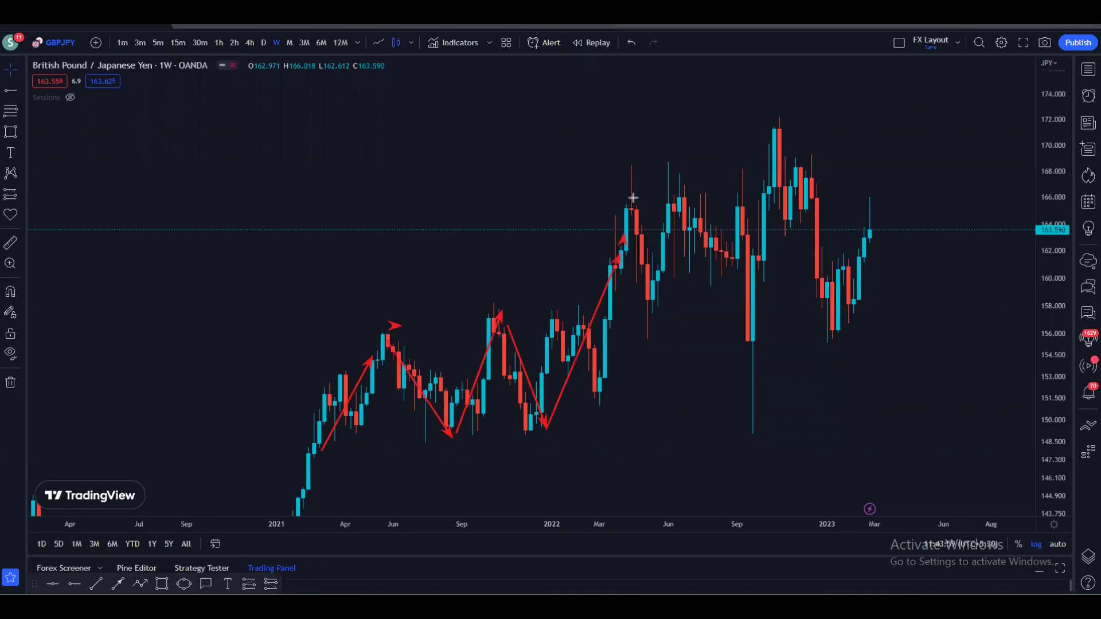
{"action": "mouse_move", "coordinate": [633, 198]}
{"action": "left_mouse_down"}
{"action": "mouse_move", "coordinate": [659, 302]}
{"action": "mouse_move", "coordinate": [715, 168]}
{"action": "left_mouse_up"}
{"action": "left_click_drag", "start_coordinate": [733, 220], "coordinate": [760, 346]}
{"action": "mouse_move", "coordinate": [760, 346]}
{"action": "left_mouse_down"}
{"action": "mouse_move", "coordinate": [774, 123]}
{"action": "mouse_move", "coordinate": [838, 325]}
{"action": "left_mouse_up"}
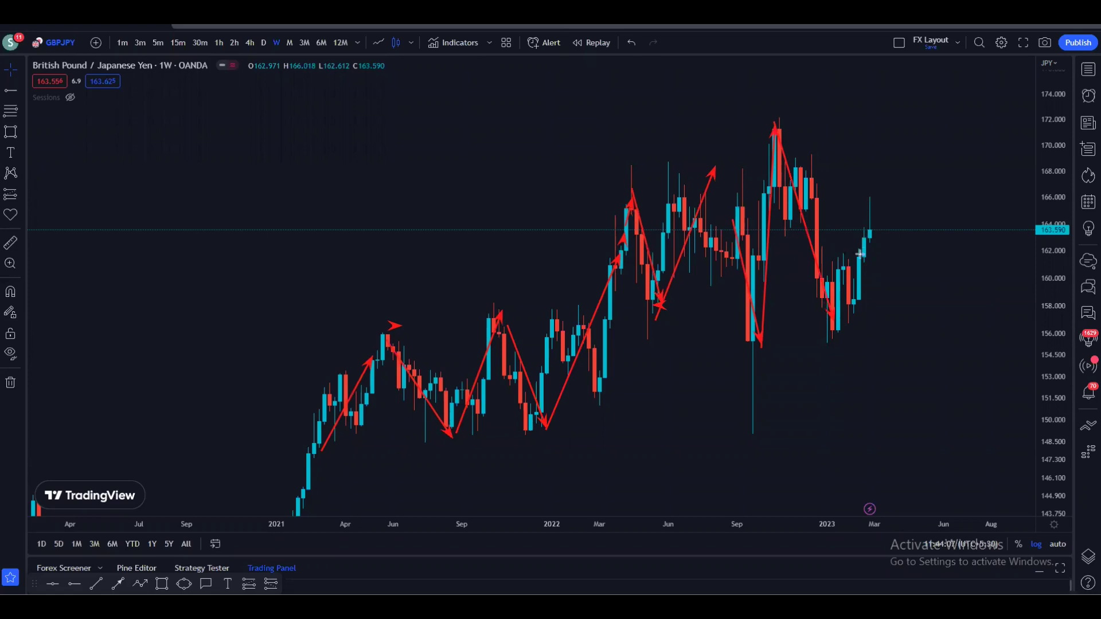
- Project a weekly rise from the early 2023 lows to the October 2022 high near 172 with red arrows, and clear the annotations
{"action": "left_click_drag", "start_coordinate": [846, 275], "coordinate": [870, 127]}
{"action": "left_click_drag", "start_coordinate": [751, 122], "coordinate": [855, 122]}
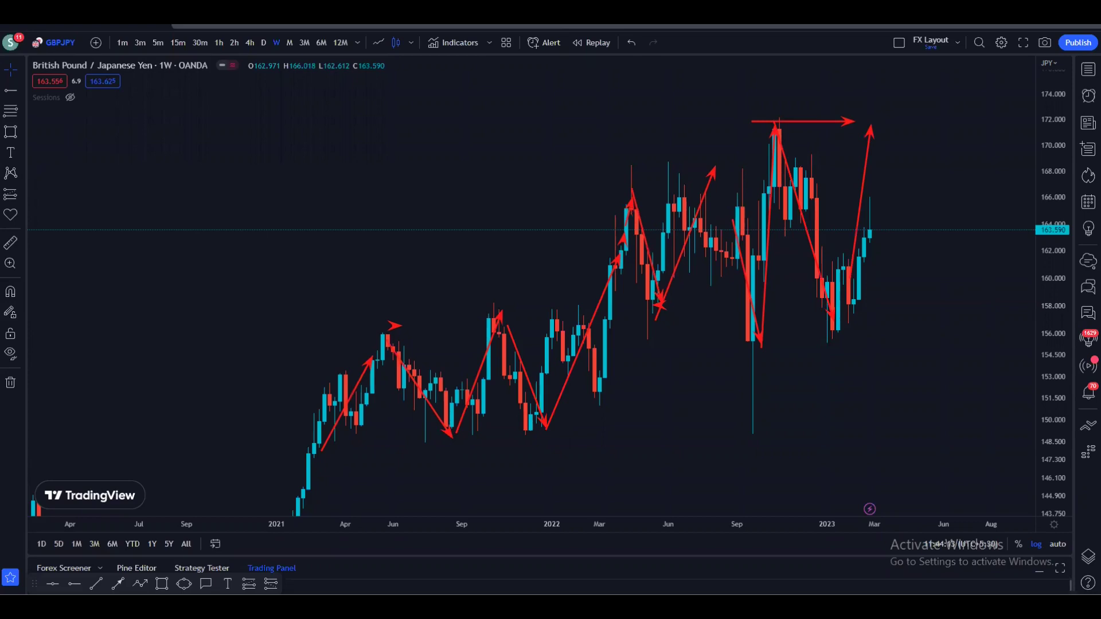
{"action": "key", "text": "Escape"}
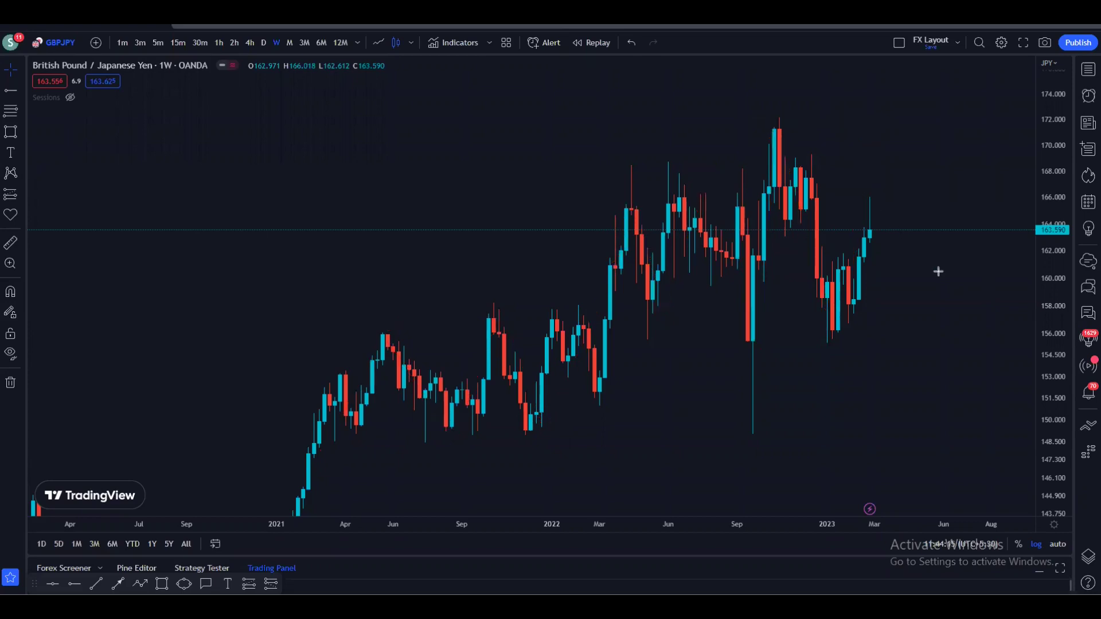
- Examine the weekly GBPJPY candles from 2022 up to the latest one
{"action": "double_click", "coordinate": [848, 303]}
{"action": "left_click", "coordinate": [705, 116]}
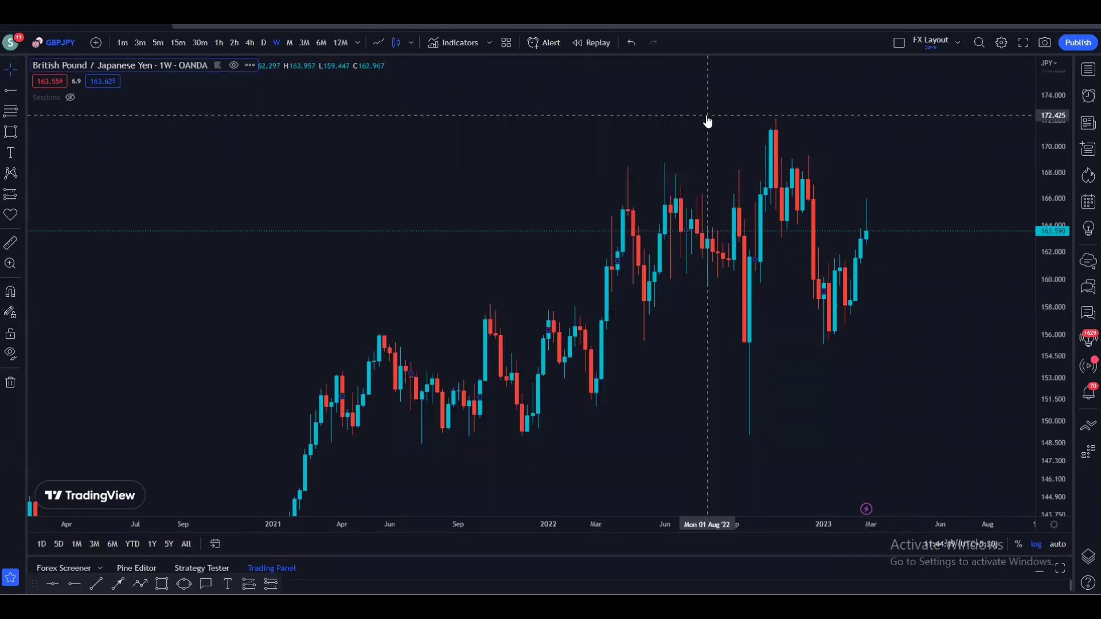
{"action": "left_click_drag", "start_coordinate": [902, 177], "coordinate": [667, 181]}
{"action": "scroll", "coordinate": [663, 310], "scroll_direction": "up", "scroll_amount": 2}
{"action": "left_click_drag", "start_coordinate": [662, 312], "coordinate": [921, 334]}
{"action": "scroll", "coordinate": [1037, 388], "scroll_direction": "up", "scroll_amount": 3}
{"action": "left_click_drag", "start_coordinate": [1037, 383], "coordinate": [1037, 336]}
{"action": "left_click_drag", "start_coordinate": [940, 342], "coordinate": [878, 340]}
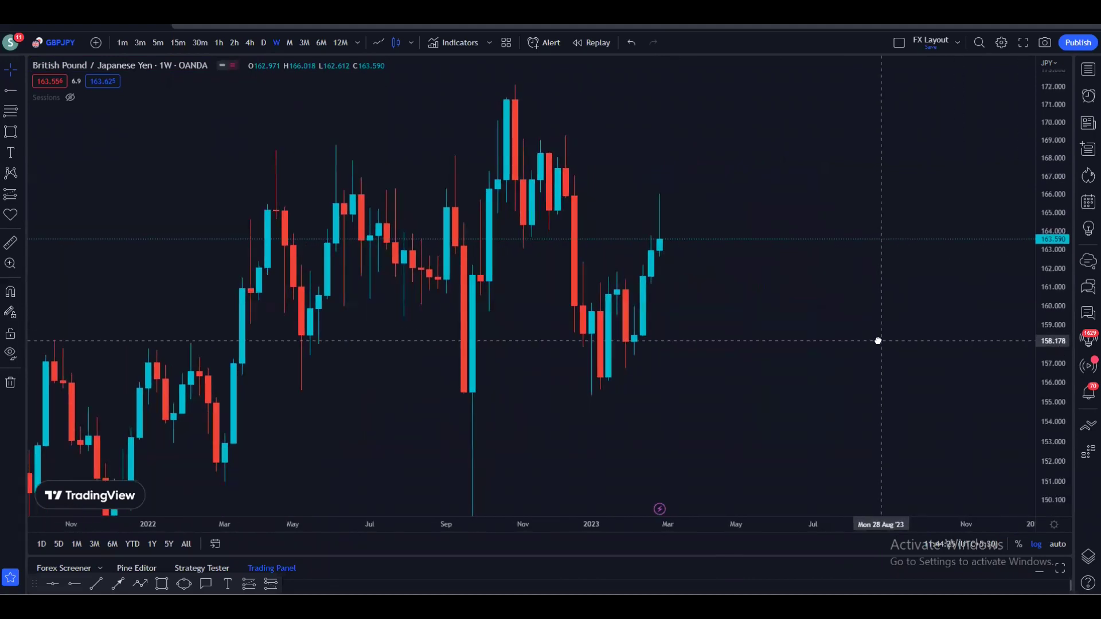
- Compare the latest GBPJPY candles on the monthly timeframe with those on the weekly timeframe
{"action": "left_click", "coordinate": [289, 43]}
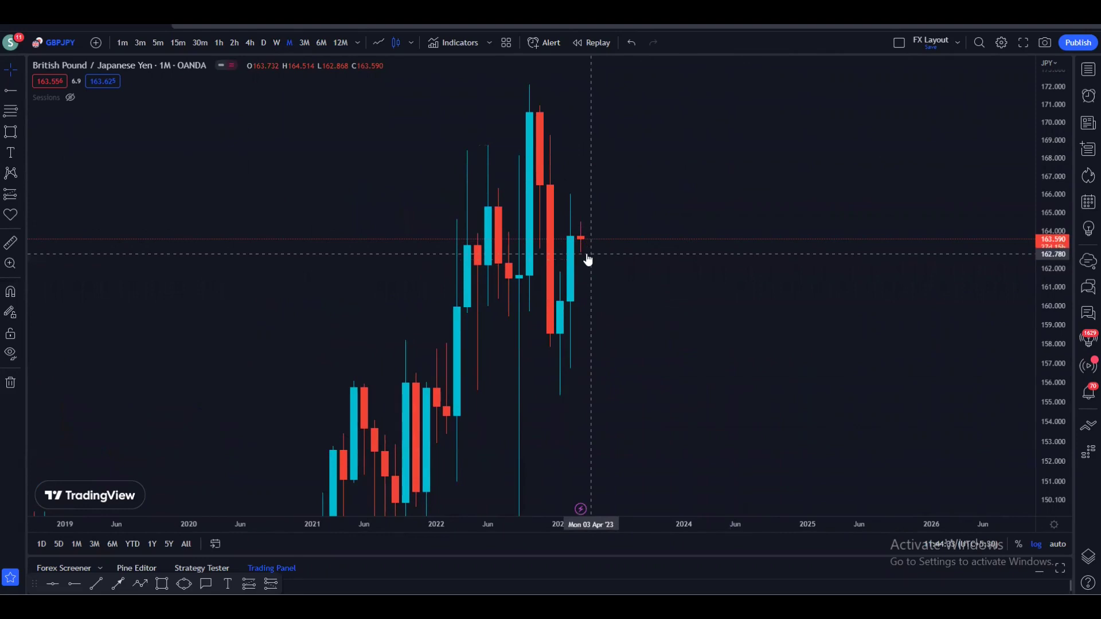
{"action": "left_click", "coordinate": [275, 42]}
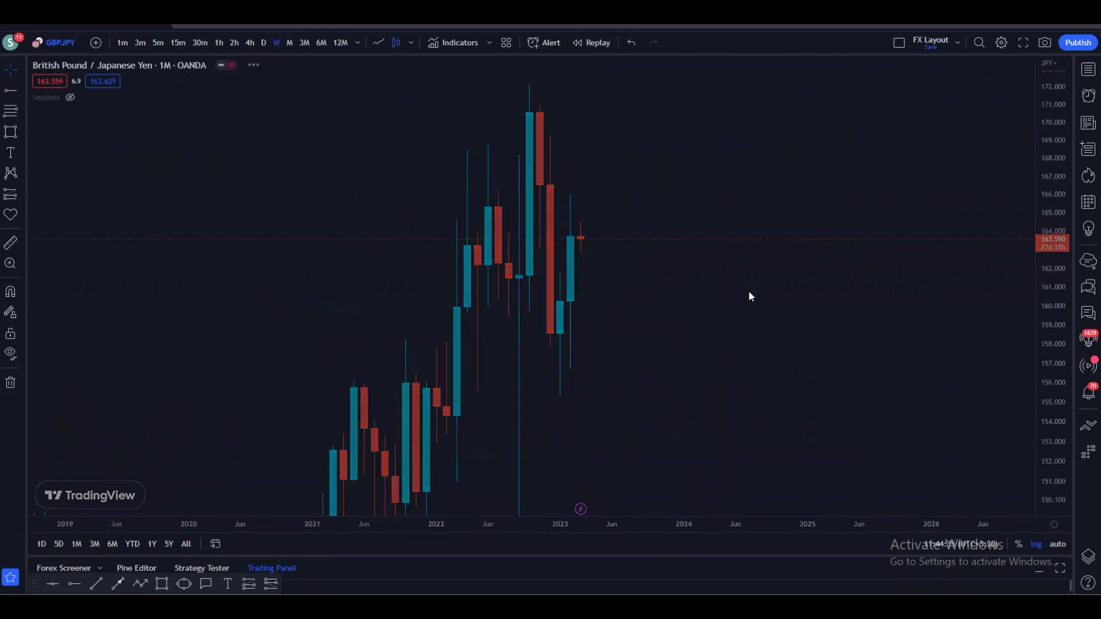
{"action": "left_click_drag", "start_coordinate": [762, 319], "coordinate": [867, 408]}
{"action": "scroll", "coordinate": [868, 408], "scroll_direction": "down", "scroll_amount": 1}
{"action": "left_click_drag", "start_coordinate": [839, 371], "coordinate": [883, 313]}
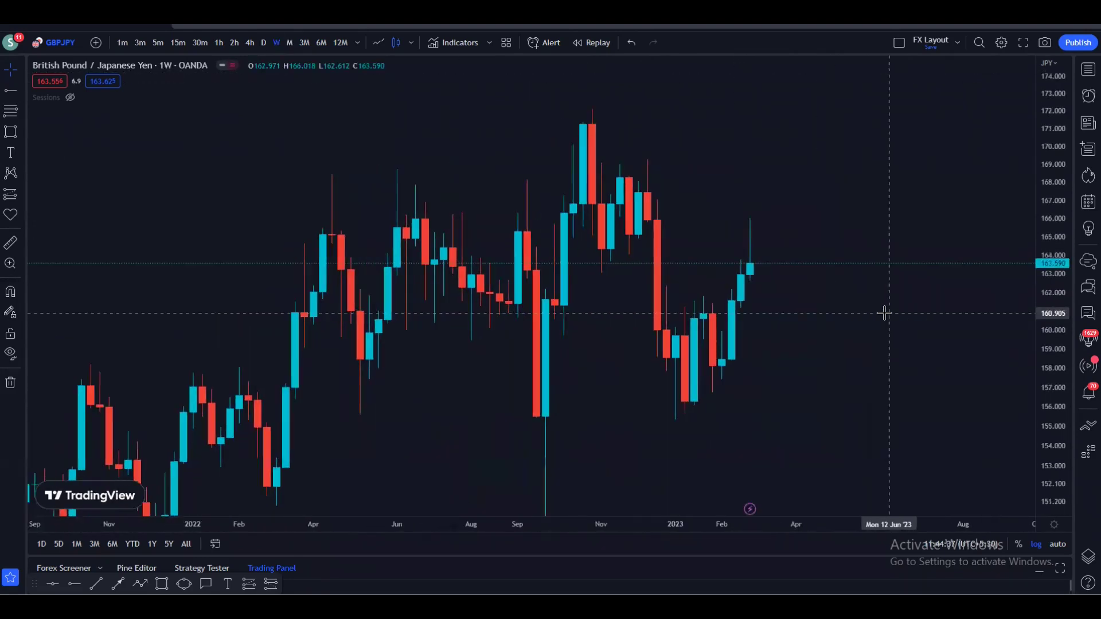
{"action": "scroll", "coordinate": [877, 338], "scroll_direction": "up", "scroll_amount": 2}
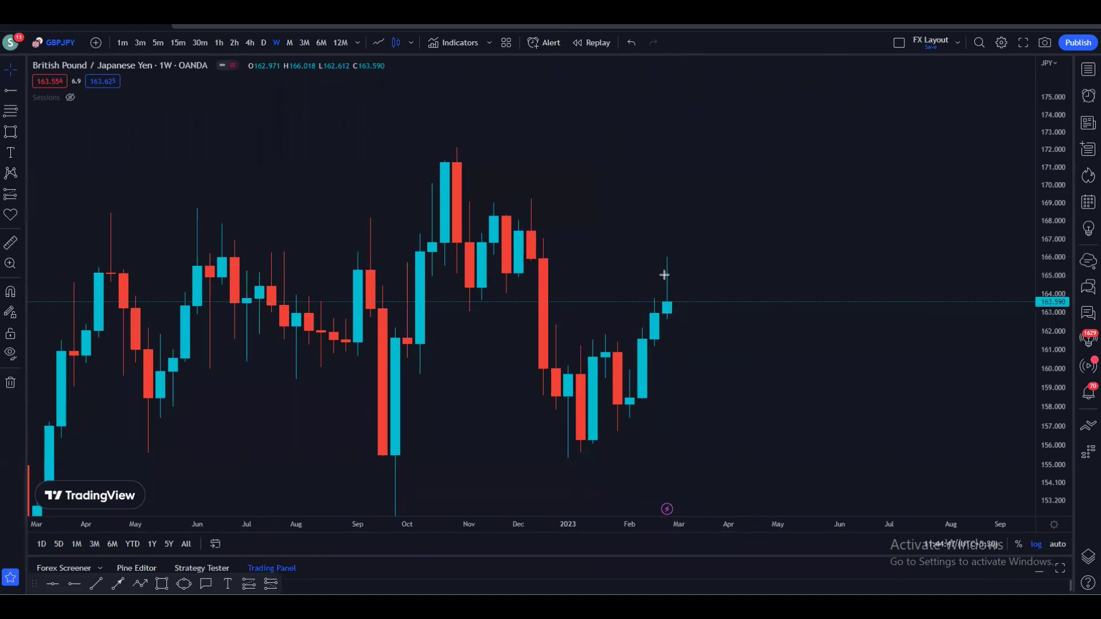
- Mark the latest weekly candle's upper wick and the highs near 166, 169 and 172 with red arrows
{"action": "left_click_drag", "start_coordinate": [663, 257], "coordinate": [665, 305]}
{"action": "left_click_drag", "start_coordinate": [660, 253], "coordinate": [709, 253]}
{"action": "left_click_drag", "start_coordinate": [527, 195], "coordinate": [602, 199]}
{"action": "left_click_drag", "start_coordinate": [672, 199], "coordinate": [750, 191]}
{"action": "left_click_drag", "start_coordinate": [453, 144], "coordinate": [692, 149]}
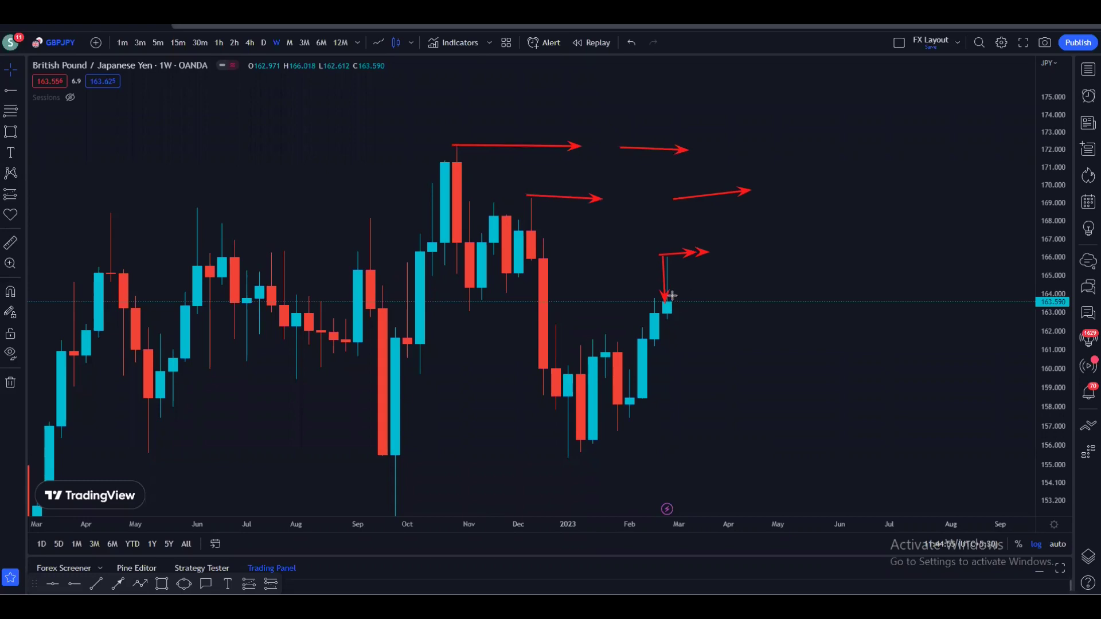
- Project a rise to the 166 high, extend the arrows along the 169 and 172 highs, and clear the annotations
{"action": "left_click_drag", "start_coordinate": [682, 300], "coordinate": [709, 251]}
{"action": "left_click_drag", "start_coordinate": [533, 197], "coordinate": [872, 195]}
{"action": "left_click_drag", "start_coordinate": [449, 145], "coordinate": [798, 147]}
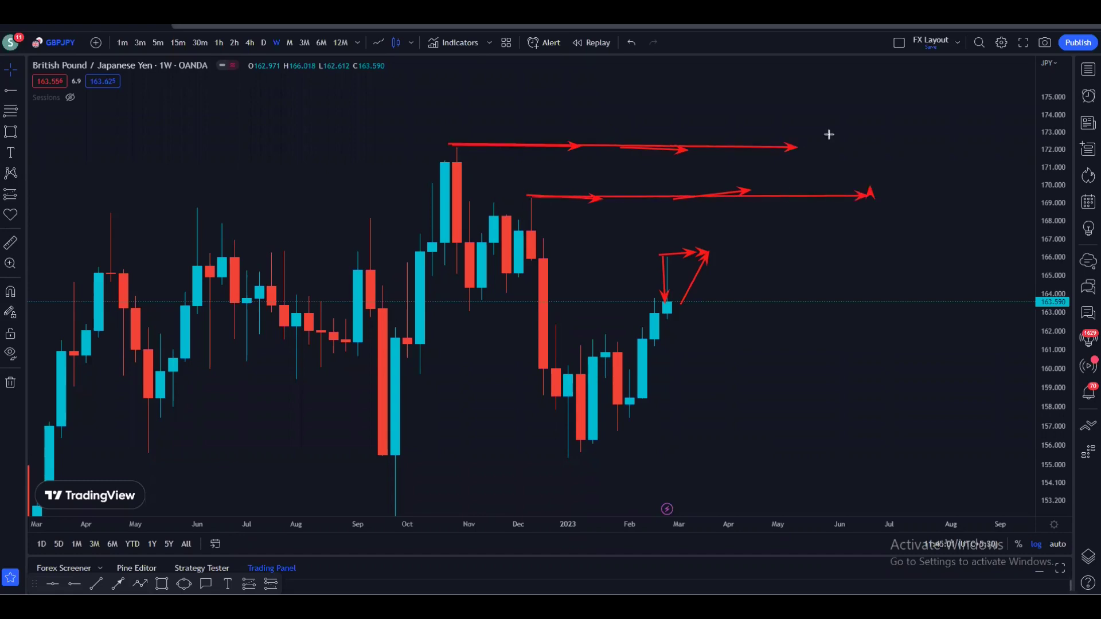
{"action": "key", "text": "Escape"}
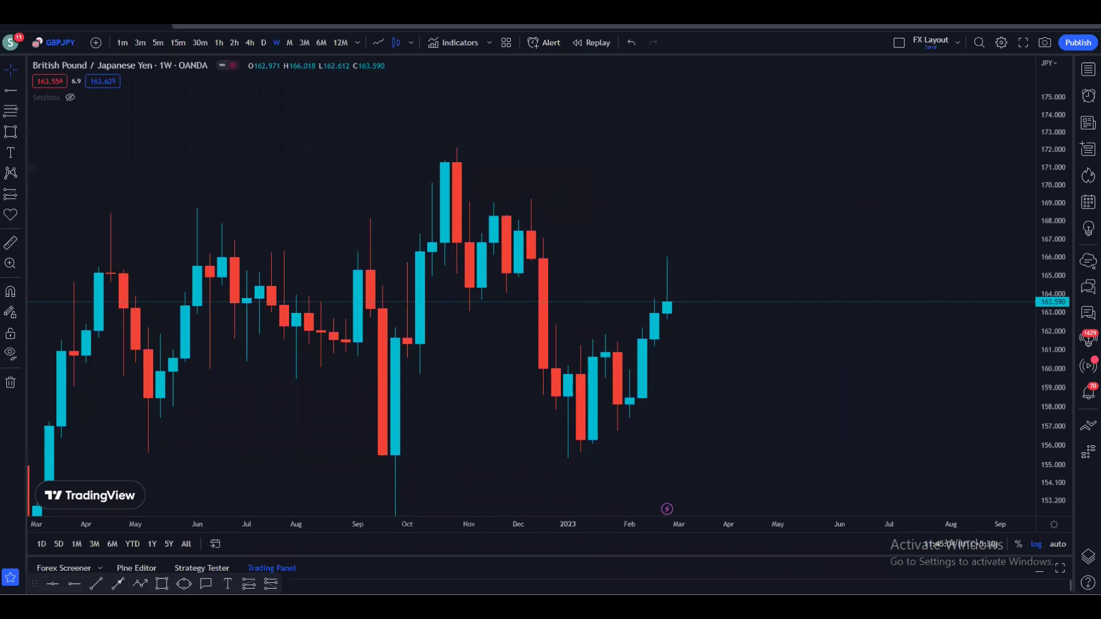
- Check the monthly chart against the weekly one and mark a projected weekly pullback to the level near 161 with red arrows
{"action": "left_click", "coordinate": [290, 42]}
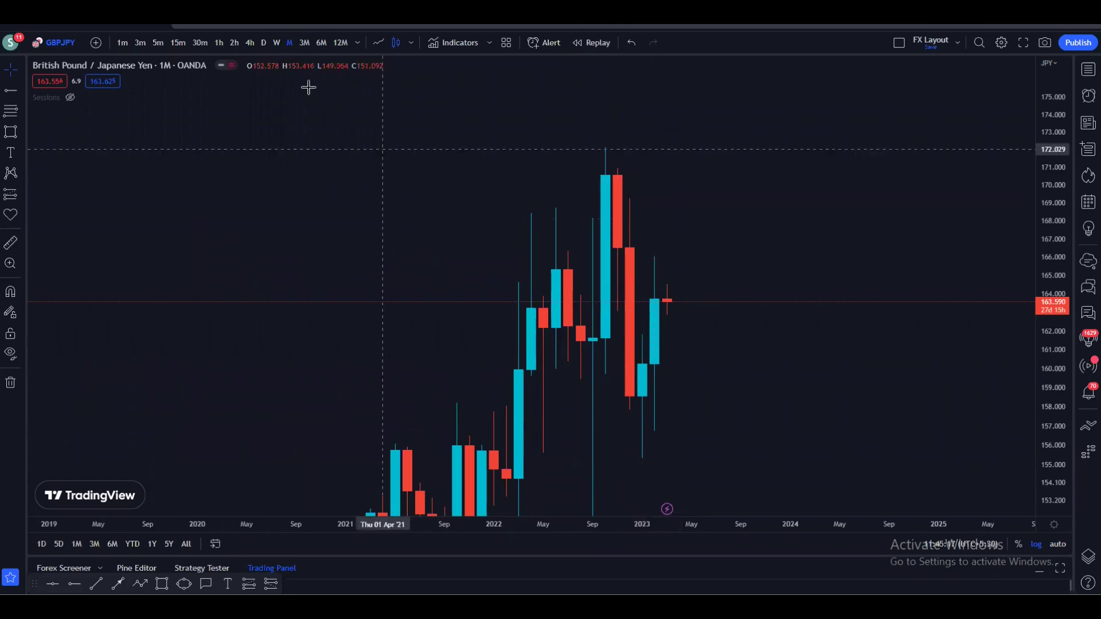
{"action": "left_click", "coordinate": [276, 42]}
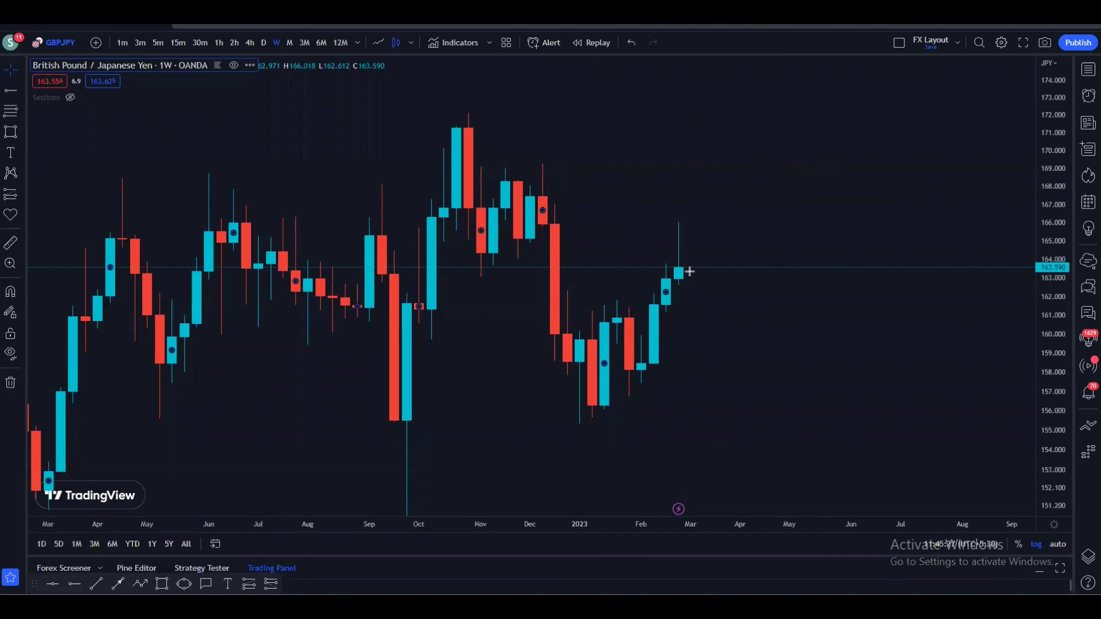
{"action": "left_click_drag", "start_coordinate": [689, 271], "coordinate": [707, 320]}
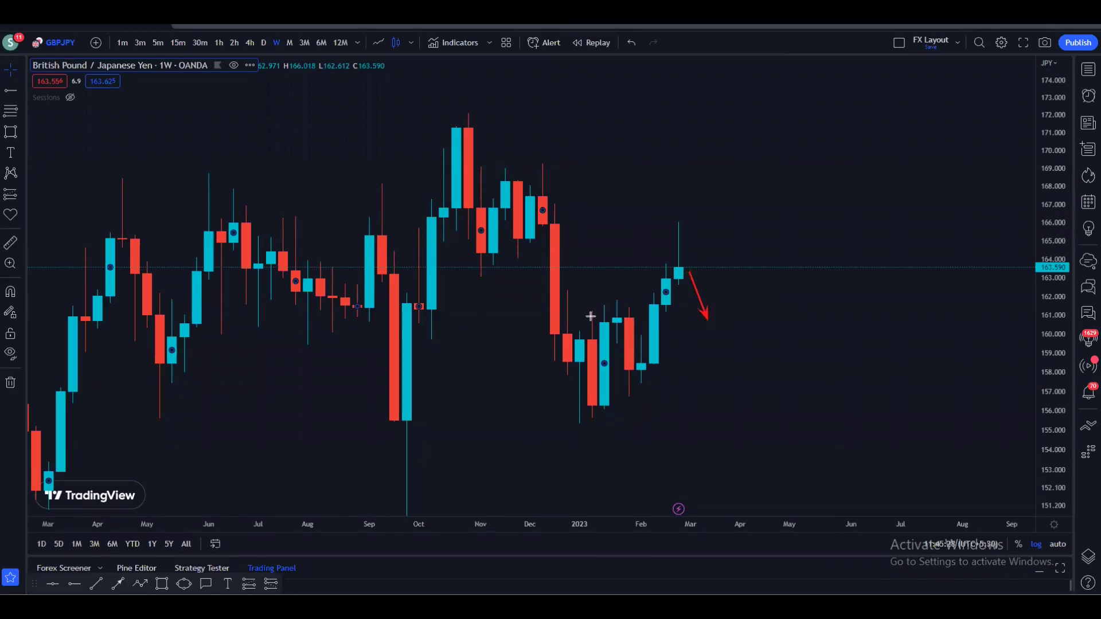
{"action": "left_click_drag", "start_coordinate": [590, 315], "coordinate": [776, 307]}
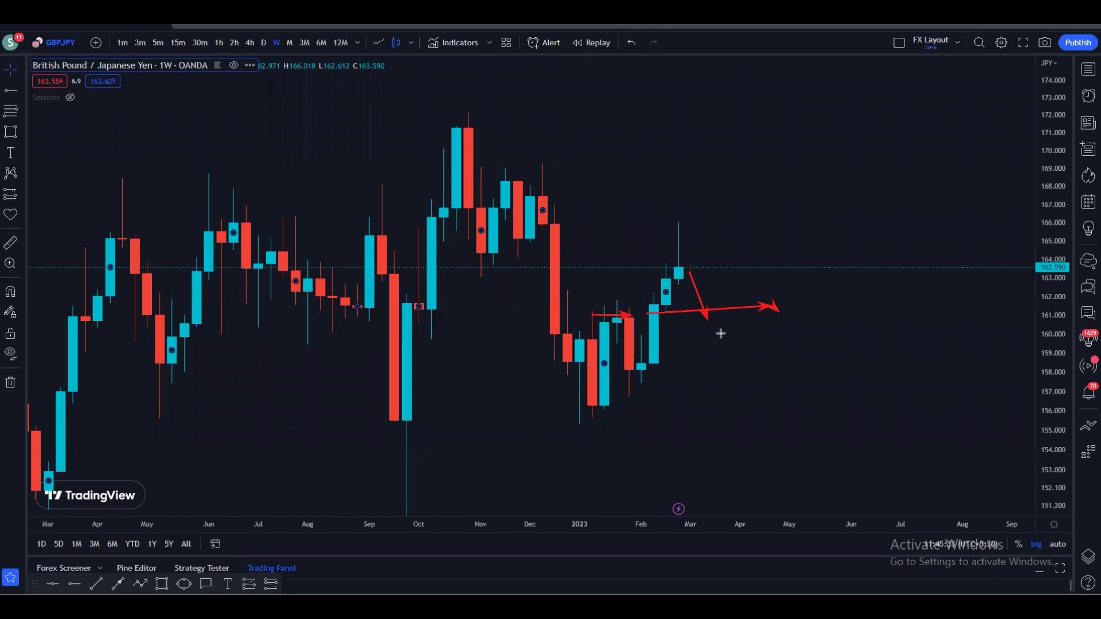
- Project a weekly bounce from about 161 towards the highs near 166, 169 and 172 with red arrows, and clear the annotations
{"action": "mouse_move", "coordinate": [716, 322]}
{"action": "left_mouse_down"}
{"action": "mouse_move", "coordinate": [742, 321]}
{"action": "mouse_move", "coordinate": [762, 229]}
{"action": "left_mouse_up"}
{"action": "left_click_drag", "start_coordinate": [671, 224], "coordinate": [773, 216]}
{"action": "left_click_drag", "start_coordinate": [531, 163], "coordinate": [657, 168]}
{"action": "left_click_drag", "start_coordinate": [691, 168], "coordinate": [864, 182]}
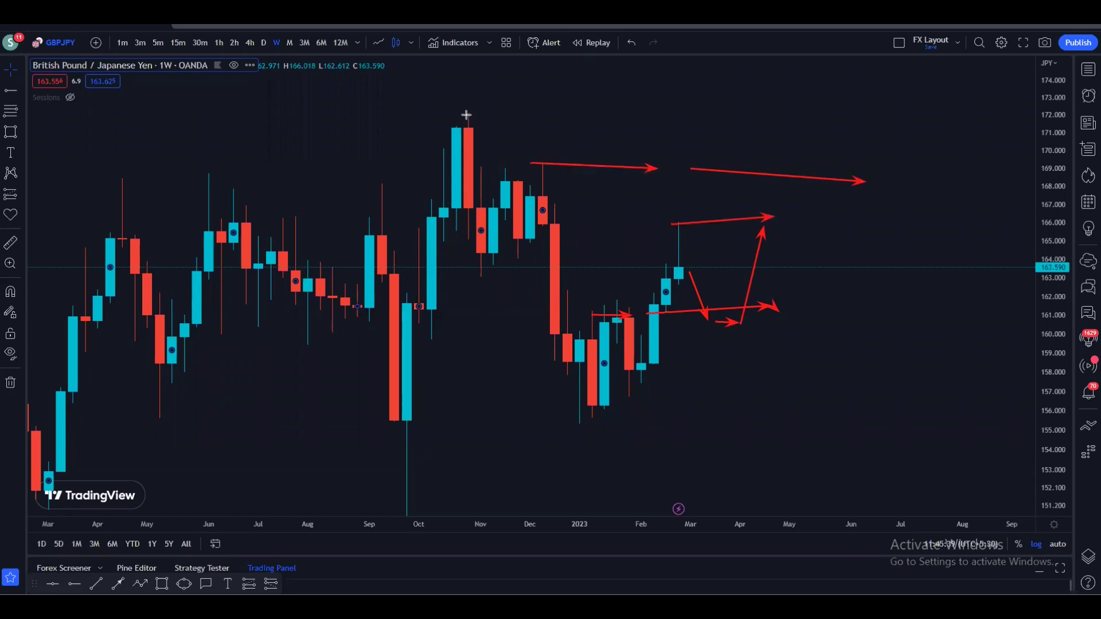
{"action": "left_click_drag", "start_coordinate": [466, 115], "coordinate": [832, 109]}
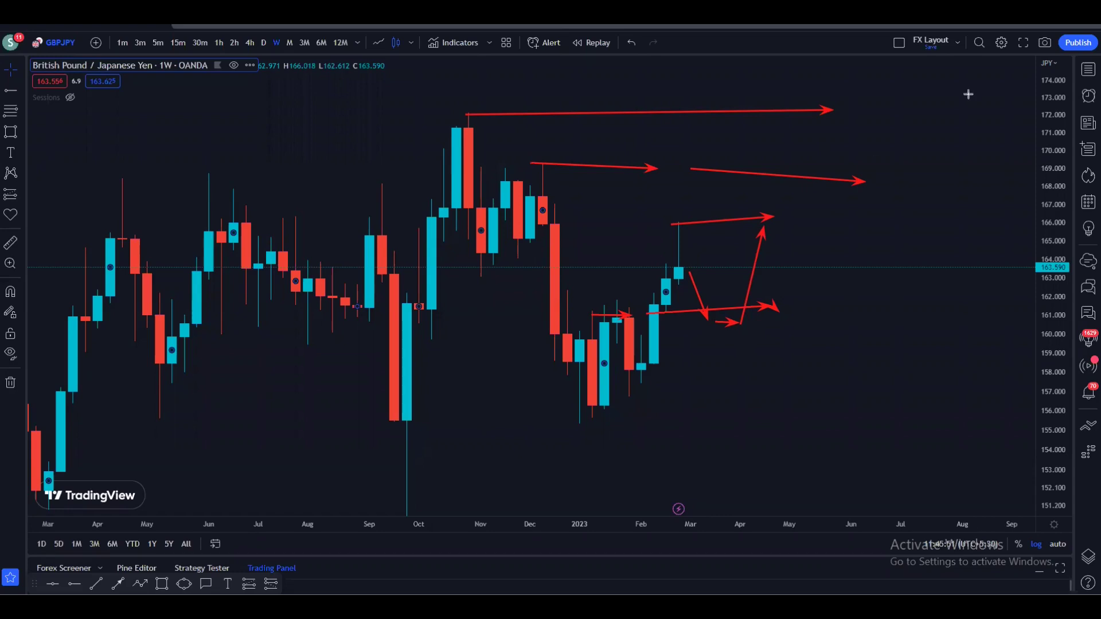
{"action": "key", "text": "Escape"}
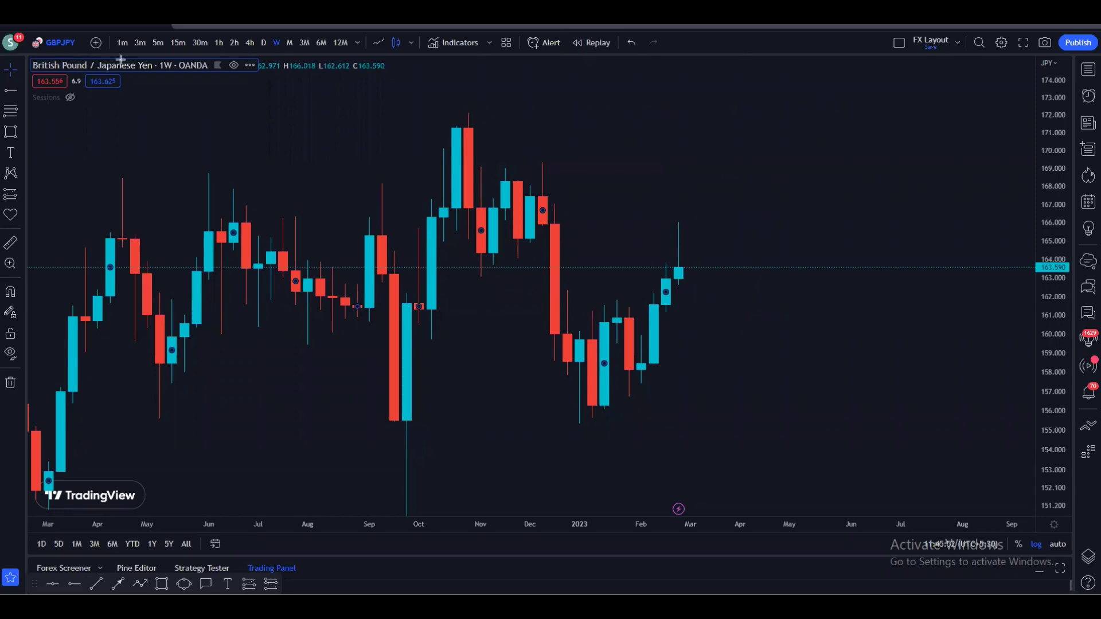
- Switch the GBPJPY chart to the daily timeframe, showing December 2022 to March 2023
{"action": "left_click", "coordinate": [263, 43]}
{"action": "scroll", "coordinate": [752, 256], "scroll_direction": "down", "scroll_amount": 4}
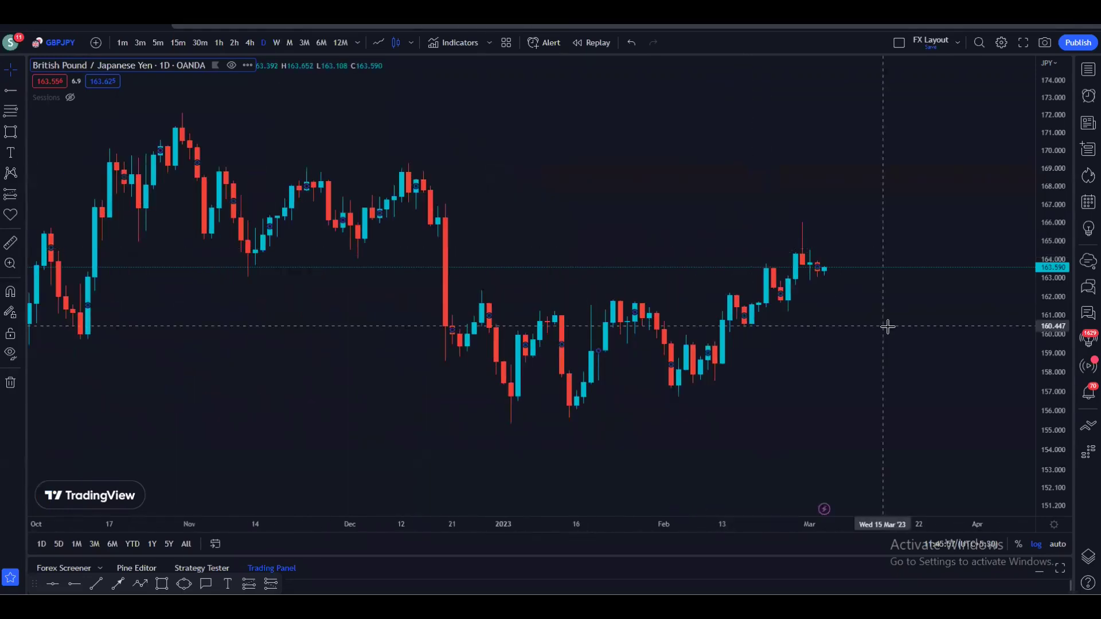
{"action": "left_click_drag", "start_coordinate": [1046, 430], "coordinate": [1044, 259]}
{"action": "scroll", "coordinate": [942, 376], "scroll_direction": "up", "scroll_amount": 3}
{"action": "left_click_drag", "start_coordinate": [823, 317], "coordinate": [777, 246]}
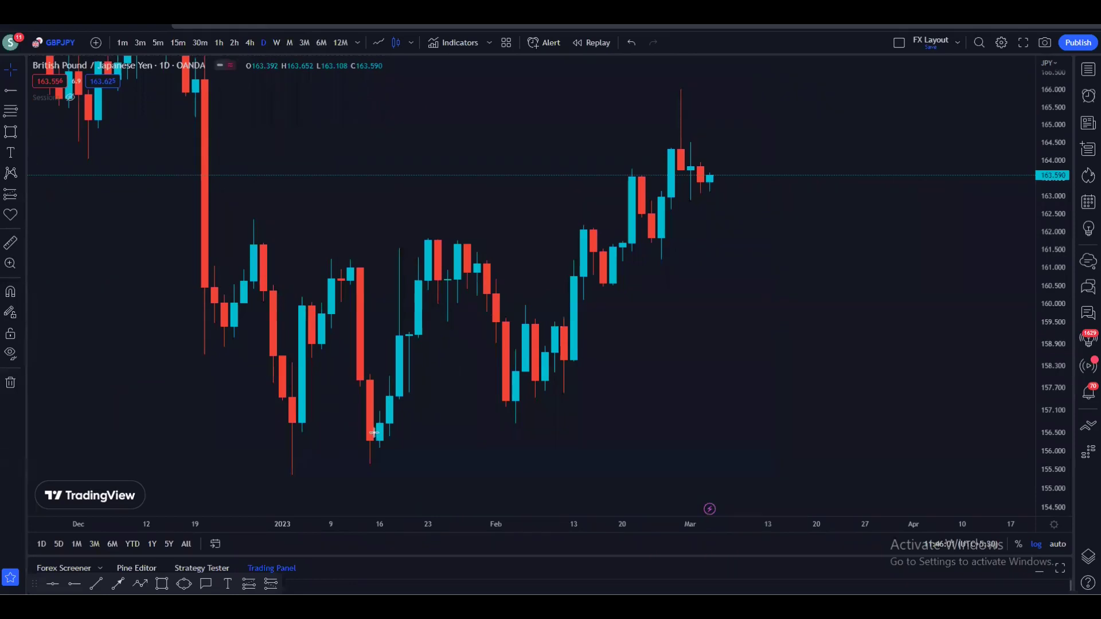
- Trace the daily swings from mid-January 2023 and project a rise towards the 166 high with temporary red arrows
{"action": "mouse_move", "coordinate": [374, 433]}
{"action": "left_mouse_down"}
{"action": "mouse_move", "coordinate": [452, 238]}
{"action": "mouse_move", "coordinate": [516, 400]}
{"action": "mouse_move", "coordinate": [576, 215]}
{"action": "mouse_move", "coordinate": [628, 302]}
{"action": "mouse_move", "coordinate": [645, 170]}
{"action": "mouse_move", "coordinate": [673, 246]}
{"action": "mouse_move", "coordinate": [689, 113]}
{"action": "mouse_move", "coordinate": [725, 210]}
{"action": "left_mouse_up"}
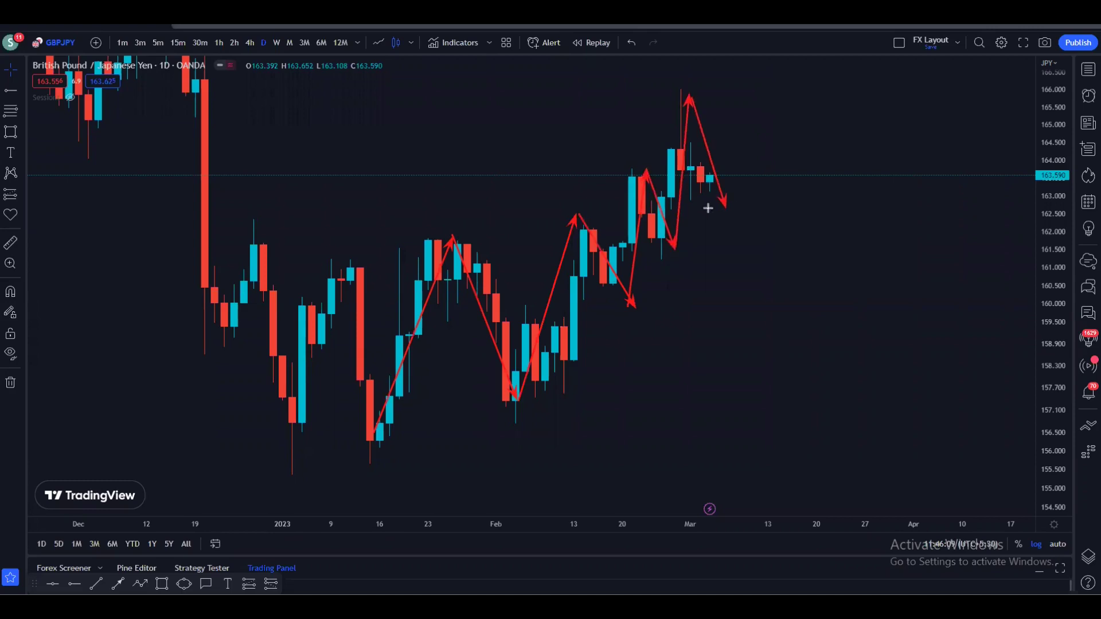
{"action": "mouse_move", "coordinate": [711, 203]}
{"action": "left_mouse_down"}
{"action": "mouse_move", "coordinate": [799, 204]}
{"action": "mouse_move", "coordinate": [801, 104]}
{"action": "left_mouse_up"}
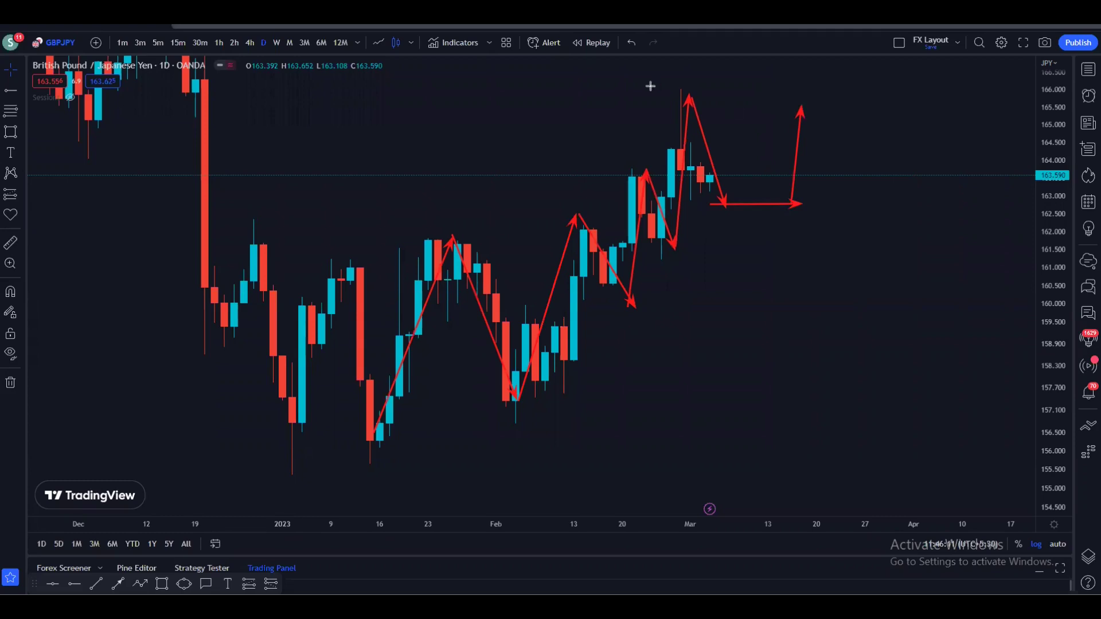
{"action": "left_click_drag", "start_coordinate": [650, 86], "coordinate": [784, 87]}
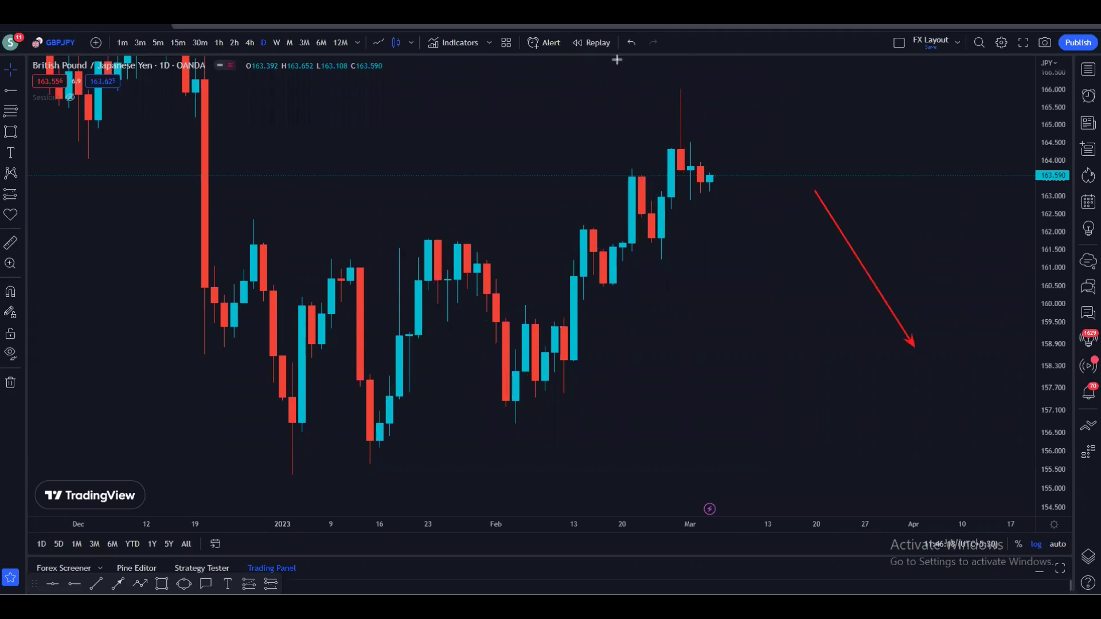
{"action": "key", "text": "Escape"}
- Place a horizontal ray at 167.007 on the daily GBPJPY chart, starting from the 16 December 2022 candle
{"action": "left_click_drag", "start_coordinate": [826, 166], "coordinate": [889, 352]}
{"action": "scroll", "coordinate": [918, 338], "scroll_direction": "down", "scroll_amount": 3}
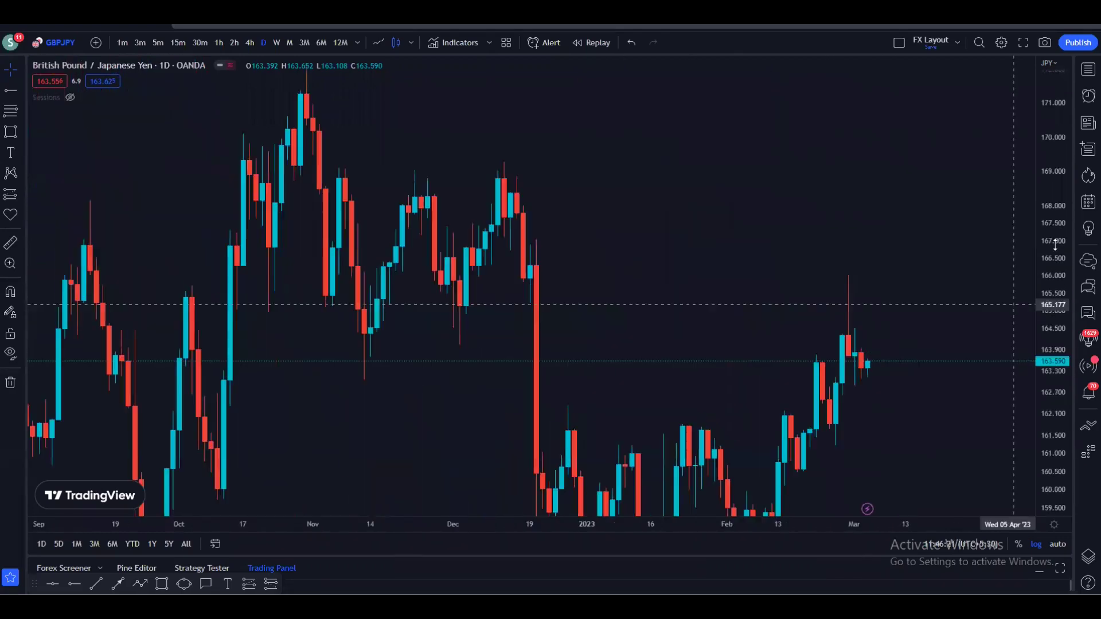
{"action": "left_click_drag", "start_coordinate": [1054, 244], "coordinate": [1055, 287]}
{"action": "left_click_drag", "start_coordinate": [927, 231], "coordinate": [862, 172]}
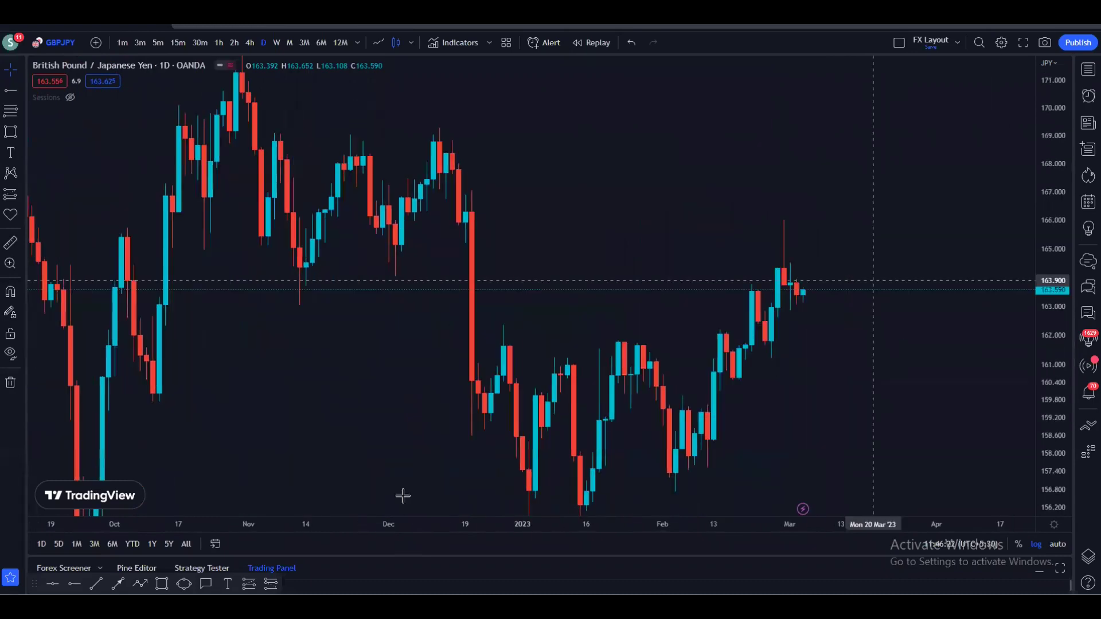
{"action": "left_click", "coordinate": [73, 583]}
{"action": "left_click", "coordinate": [459, 191]}
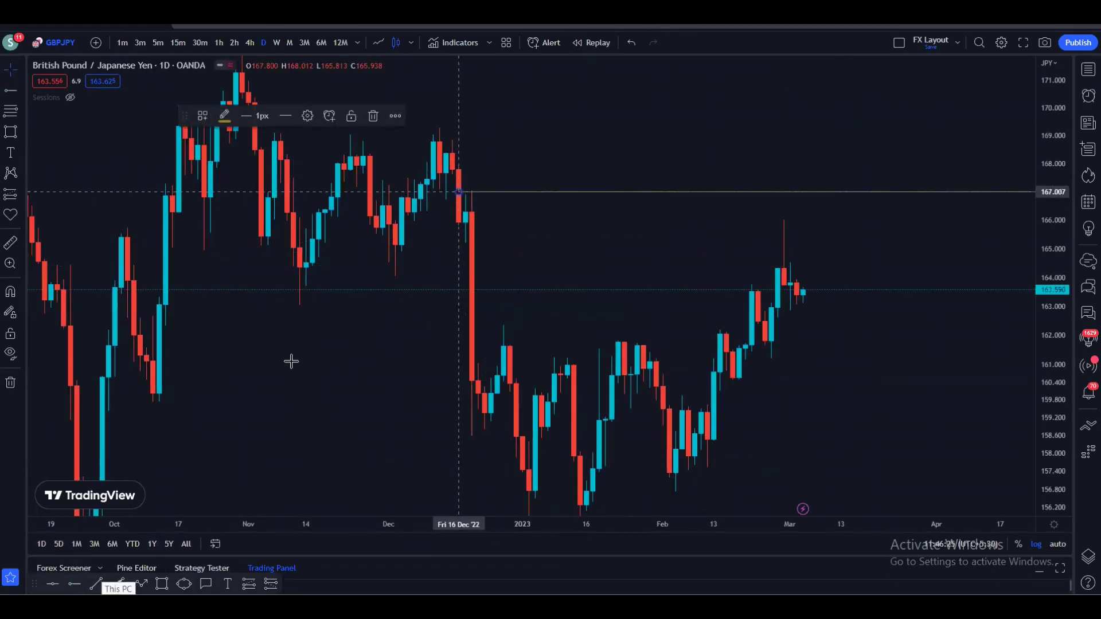
- Place horizontal rays at 169.159 and 164.561 and at 171.988 on the late-October high of the daily GBPJPY chart
{"action": "left_click", "coordinate": [71, 579]}
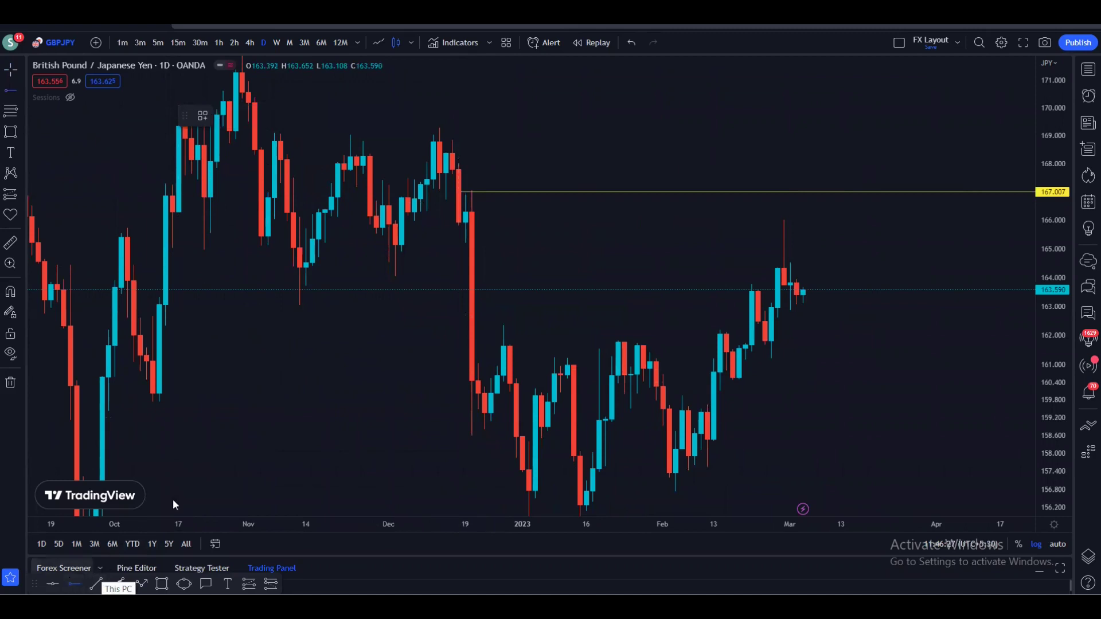
{"action": "left_click", "coordinate": [344, 131]}
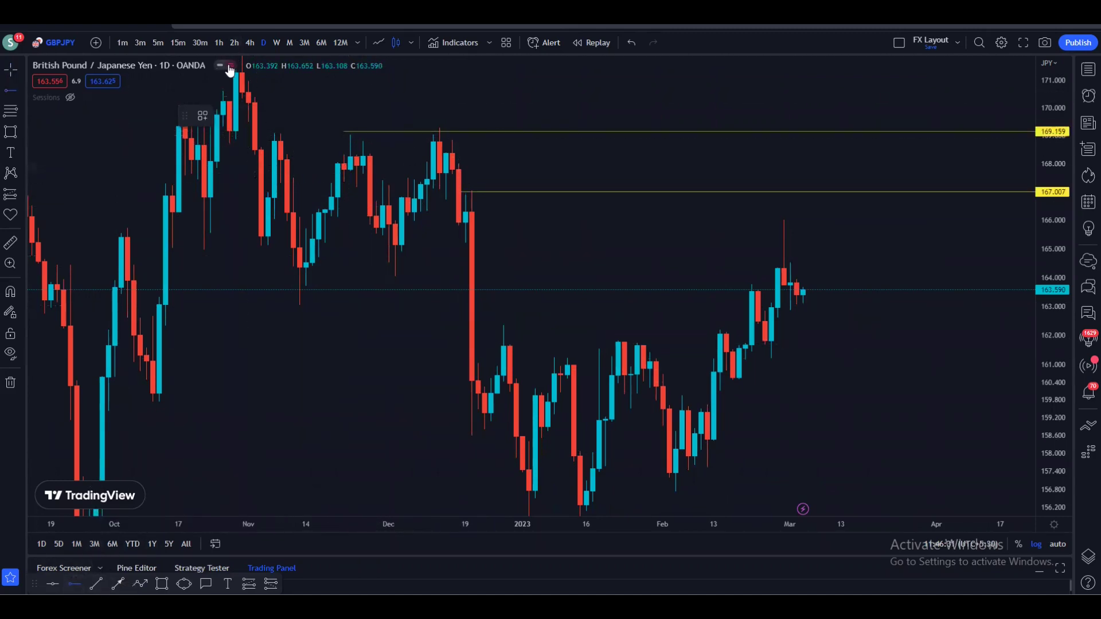
{"action": "left_click", "coordinate": [267, 261]}
{"action": "left_click_drag", "start_coordinate": [270, 283], "coordinate": [278, 359]}
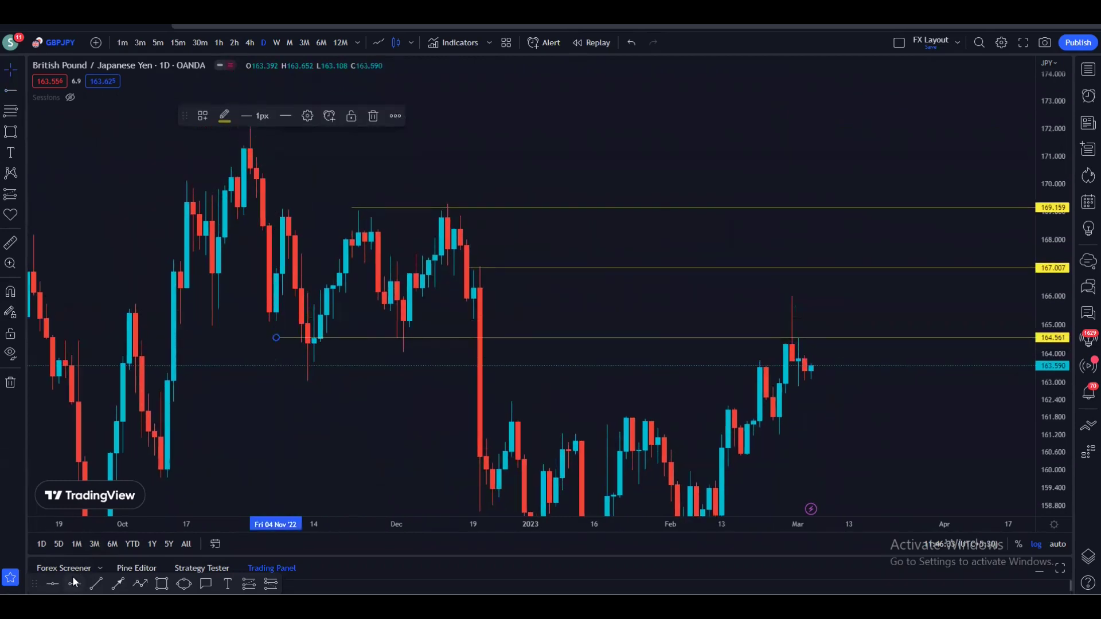
{"action": "left_click", "coordinate": [75, 578]}
{"action": "left_click", "coordinate": [238, 129]}
- Draw red arrows projecting a pullback from 166 to about 163.1, a rise to the 167.007 ray and a dip to about 165.2
{"action": "left_click_drag", "start_coordinate": [556, 184], "coordinate": [447, 124]}
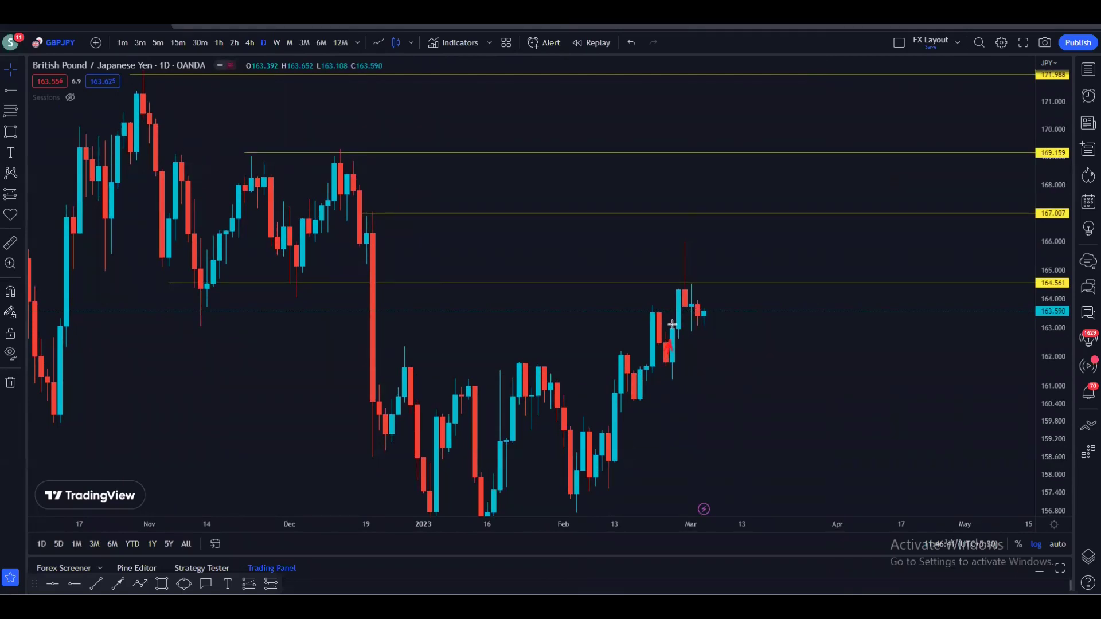
{"action": "mouse_move", "coordinate": [672, 324]}
{"action": "left_mouse_down"}
{"action": "mouse_move", "coordinate": [688, 236]}
{"action": "mouse_move", "coordinate": [731, 321]}
{"action": "mouse_move", "coordinate": [718, 324]}
{"action": "mouse_move", "coordinate": [752, 323]}
{"action": "mouse_move", "coordinate": [783, 230]}
{"action": "left_mouse_up"}
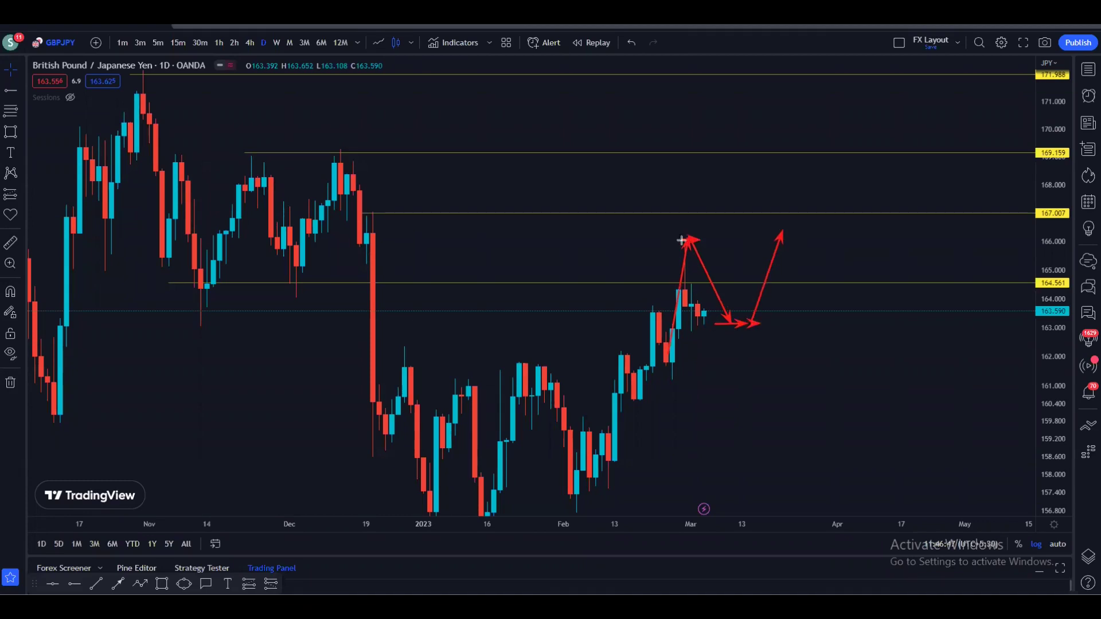
{"action": "left_click_drag", "start_coordinate": [366, 212], "coordinate": [448, 212]}
{"action": "left_click_drag", "start_coordinate": [792, 215], "coordinate": [842, 267]}
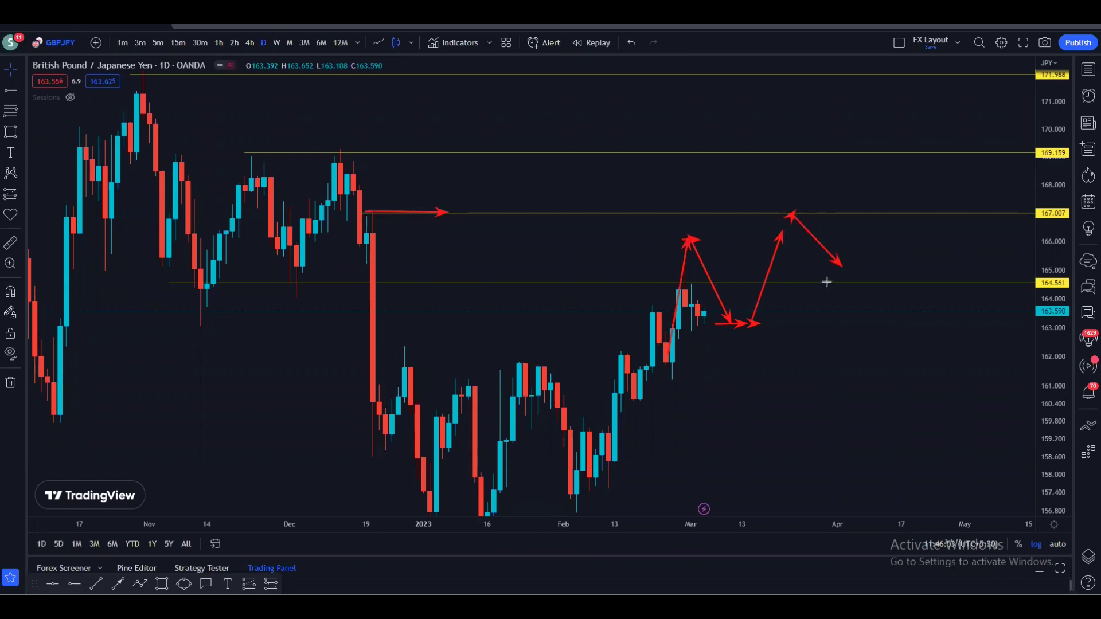
- Extend the projection to 169.159, back to 167.007 and up to 171.988, highlight those levels with red arrows, and clear the arrows
{"action": "left_click_drag", "start_coordinate": [842, 268], "coordinate": [872, 162]}
{"action": "left_click_drag", "start_coordinate": [312, 151], "coordinate": [464, 151]}
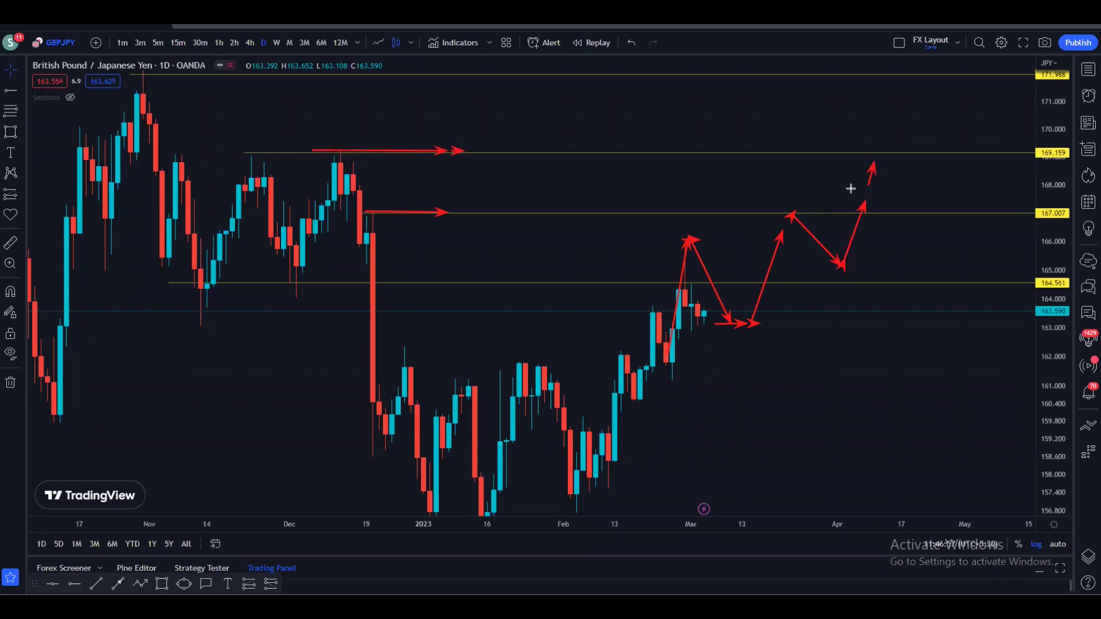
{"action": "left_click_drag", "start_coordinate": [891, 169], "coordinate": [935, 212]}
{"action": "mouse_move", "coordinate": [690, 214]}
{"action": "left_mouse_down"}
{"action": "mouse_move", "coordinate": [921, 214]}
{"action": "mouse_move", "coordinate": [964, 113]}
{"action": "left_mouse_up"}
{"action": "left_click_drag", "start_coordinate": [969, 96], "coordinate": [979, 69]}
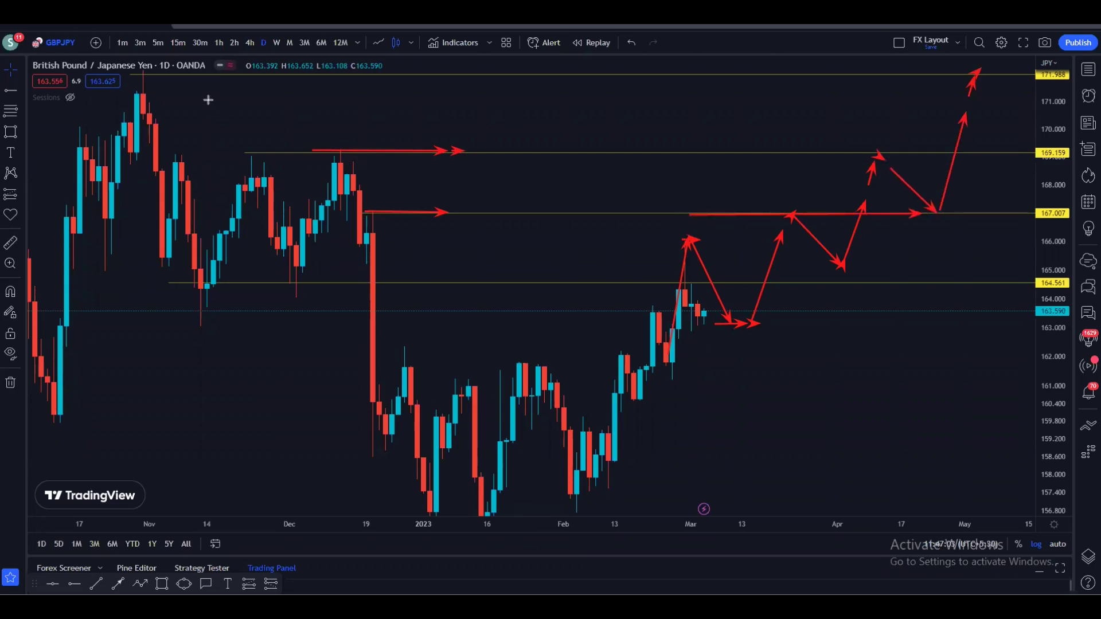
{"action": "left_click_drag", "start_coordinate": [153, 76], "coordinate": [307, 76]}
{"action": "key", "text": "Escape"}
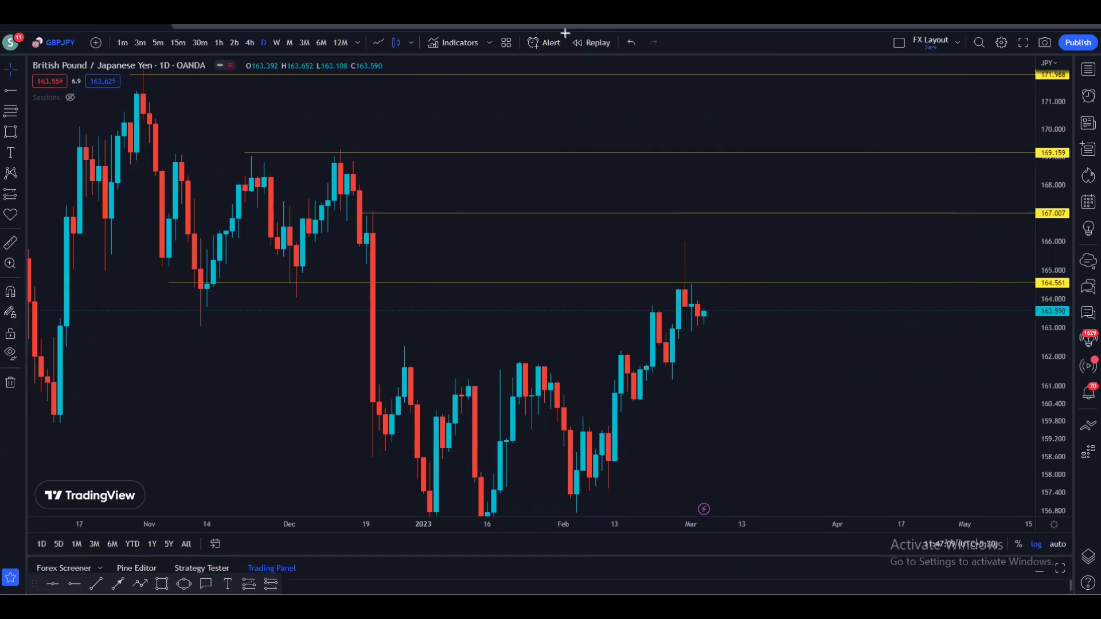
- Remove the four drawings and switch the GBPJPY chart to the 4-hour timeframe, showing February to early March 2023
{"action": "left_click", "coordinate": [11, 382]}
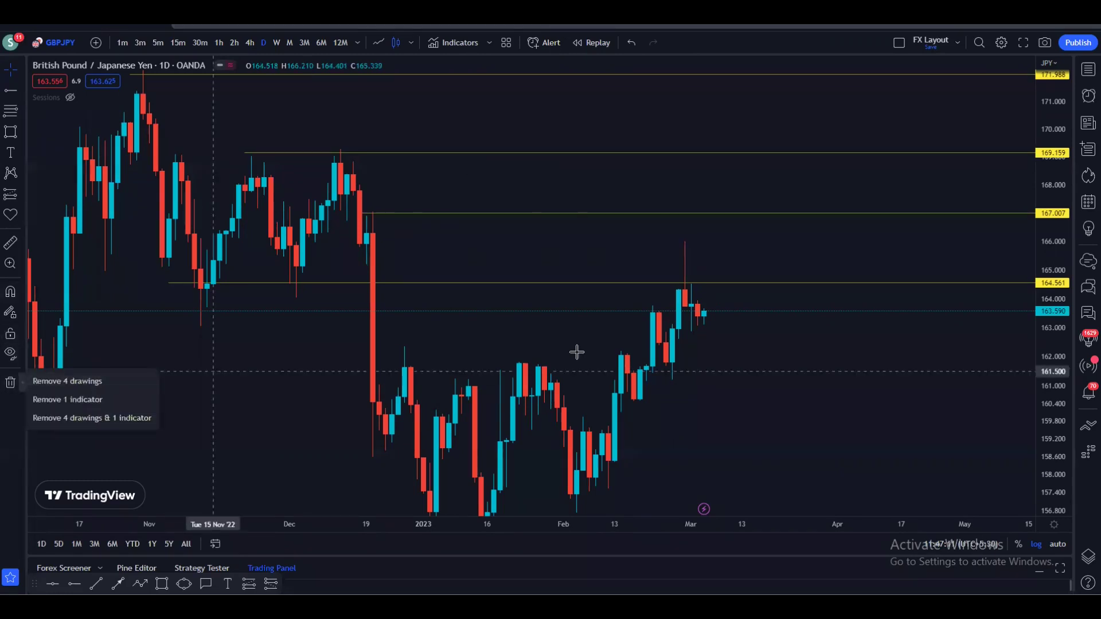
{"action": "left_click", "coordinate": [100, 380]}
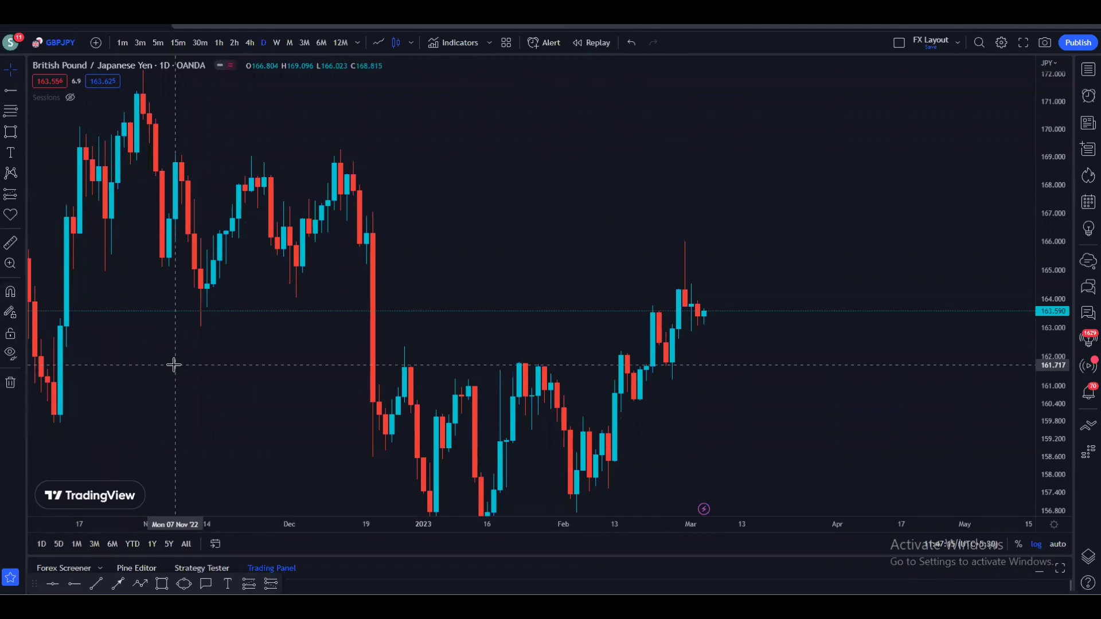
{"action": "left_click", "coordinate": [251, 42]}
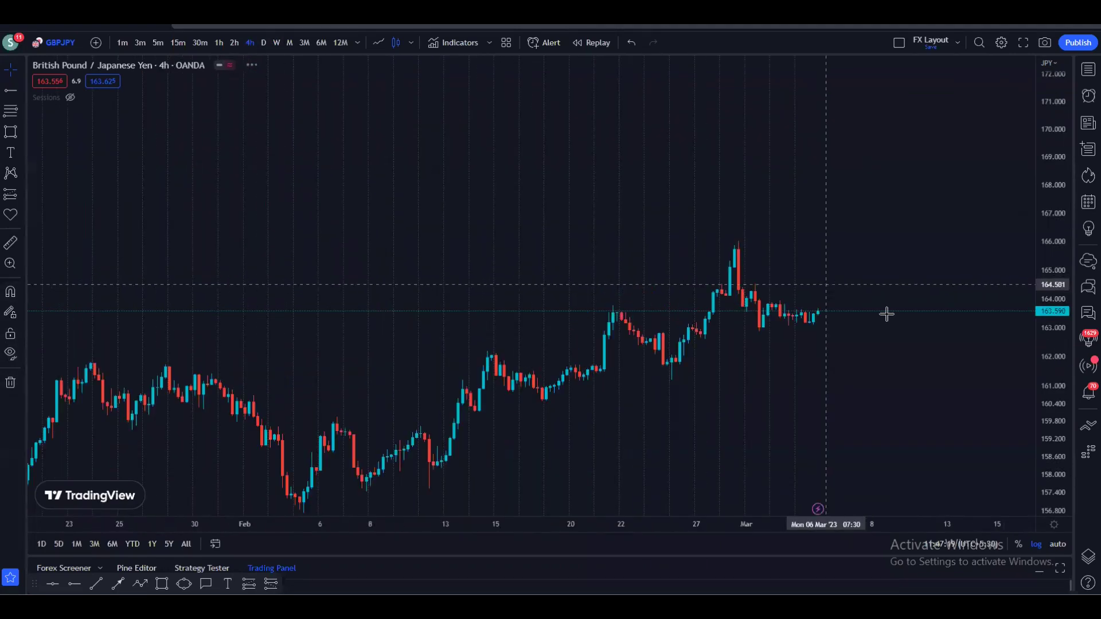
{"action": "scroll", "coordinate": [904, 321], "scroll_direction": "down", "scroll_amount": 2}
{"action": "left_click_drag", "start_coordinate": [1062, 441], "coordinate": [1039, 290]}
{"action": "left_click_drag", "start_coordinate": [960, 394], "coordinate": [950, 304]}
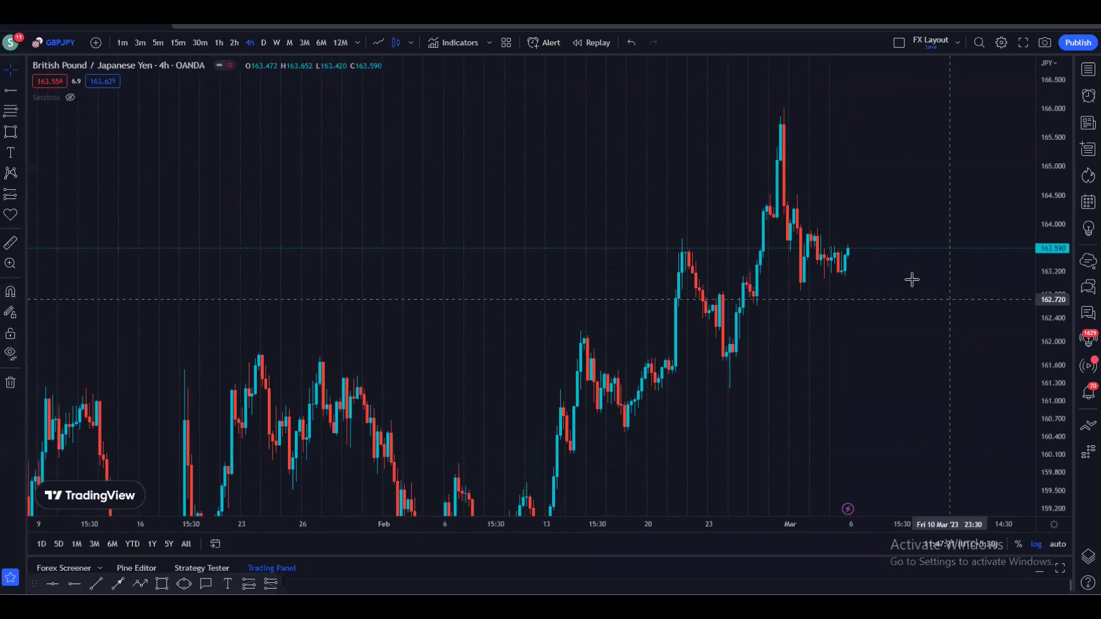
{"action": "scroll", "coordinate": [887, 329], "scroll_direction": "up", "scroll_amount": 5}
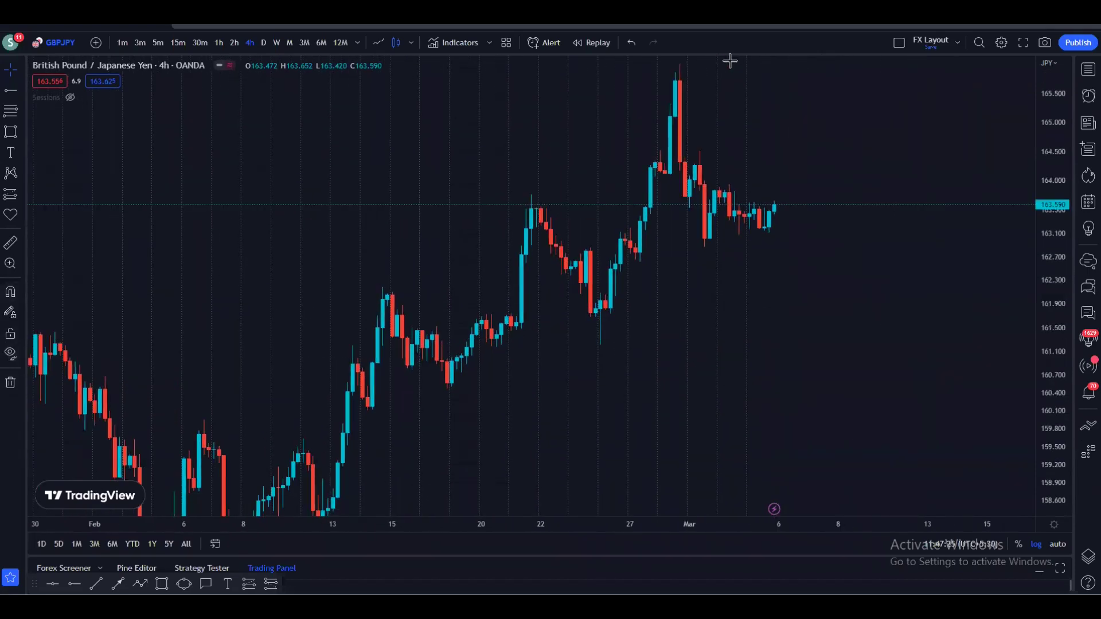
- Trace the rising 4-hour swings from 13 February to early March with temporary red arrows
{"action": "mouse_move", "coordinate": [338, 450]}
{"action": "left_mouse_down"}
{"action": "mouse_move", "coordinate": [346, 384]}
{"action": "mouse_move", "coordinate": [392, 292]}
{"action": "mouse_move", "coordinate": [448, 374]}
{"action": "mouse_move", "coordinate": [528, 206]}
{"action": "left_mouse_up"}
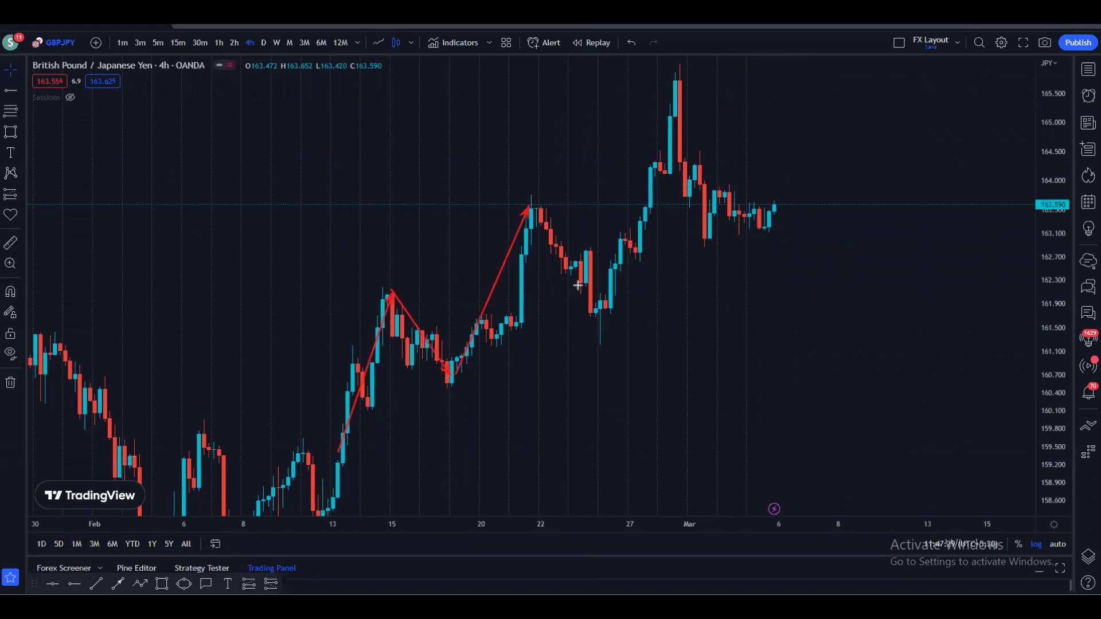
{"action": "mouse_move", "coordinate": [577, 285]}
{"action": "left_mouse_down"}
{"action": "mouse_move", "coordinate": [598, 313]}
{"action": "mouse_move", "coordinate": [665, 67]}
{"action": "mouse_move", "coordinate": [749, 232]}
{"action": "left_mouse_up"}
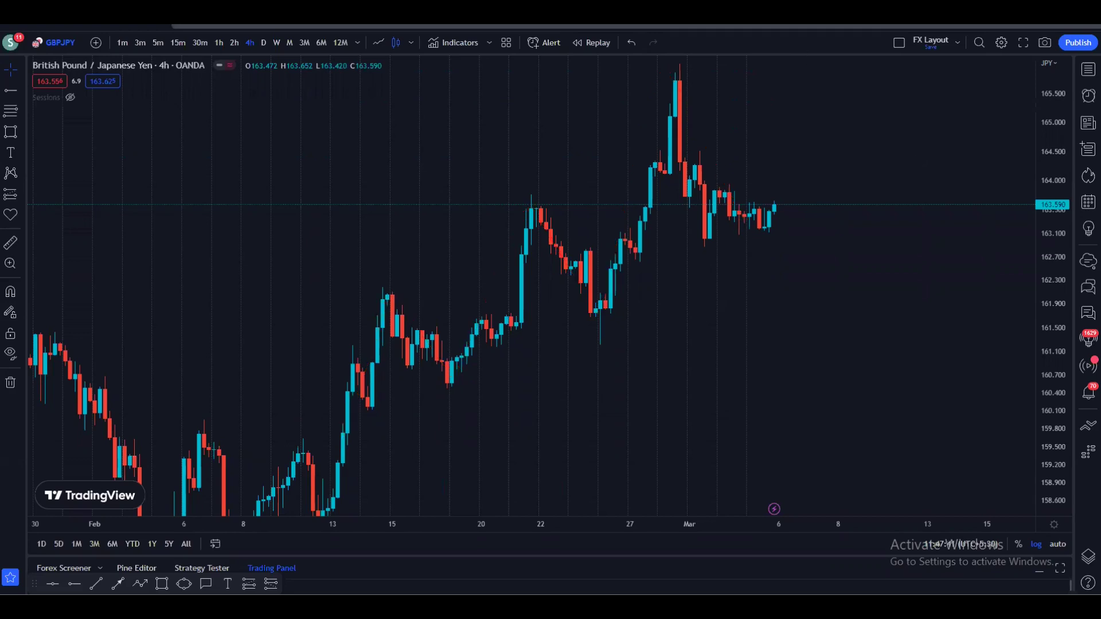
- Trace the 4-hour decline from about 165.8 to 163.2 with red arrows and mark the support at about 163.0
{"action": "scroll", "coordinate": [973, 329], "scroll_direction": "up", "scroll_amount": 5}
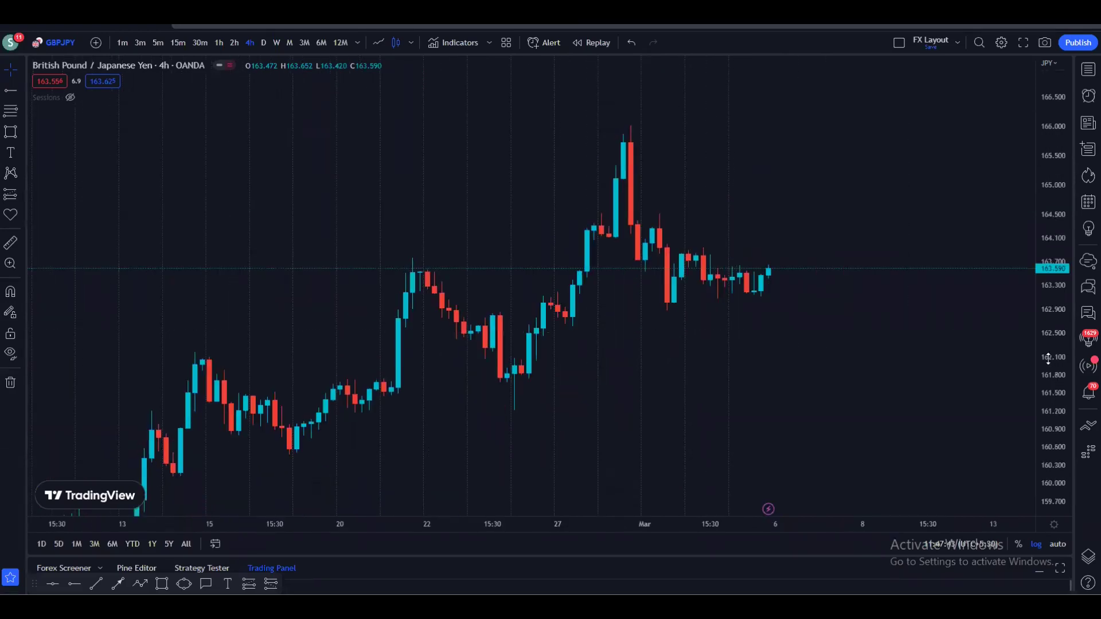
{"action": "left_click_drag", "start_coordinate": [968, 319], "coordinate": [859, 267]}
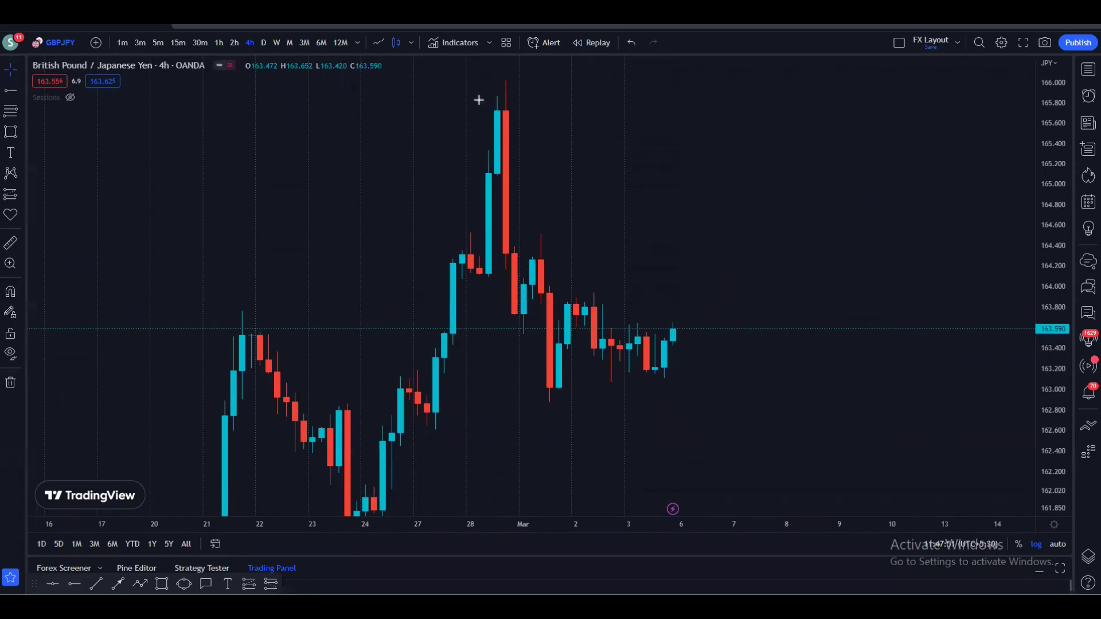
{"action": "mouse_move", "coordinate": [478, 100]}
{"action": "left_mouse_down"}
{"action": "mouse_move", "coordinate": [507, 313]}
{"action": "mouse_move", "coordinate": [533, 252]}
{"action": "mouse_move", "coordinate": [558, 400]}
{"action": "mouse_move", "coordinate": [587, 302]}
{"action": "left_mouse_up"}
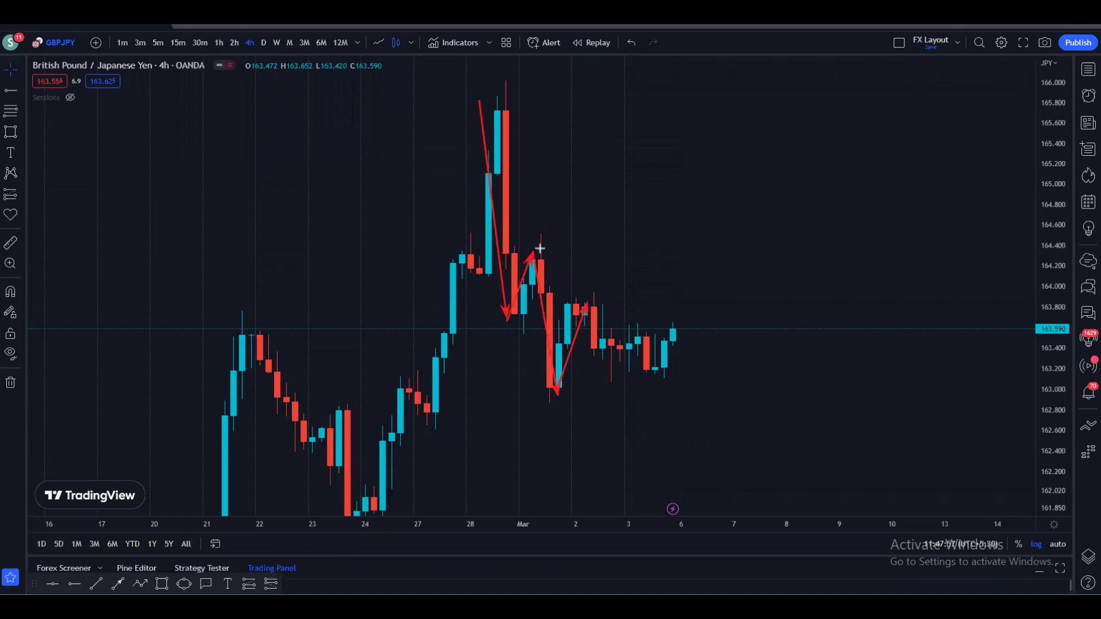
{"action": "left_click_drag", "start_coordinate": [531, 389], "coordinate": [700, 389]}
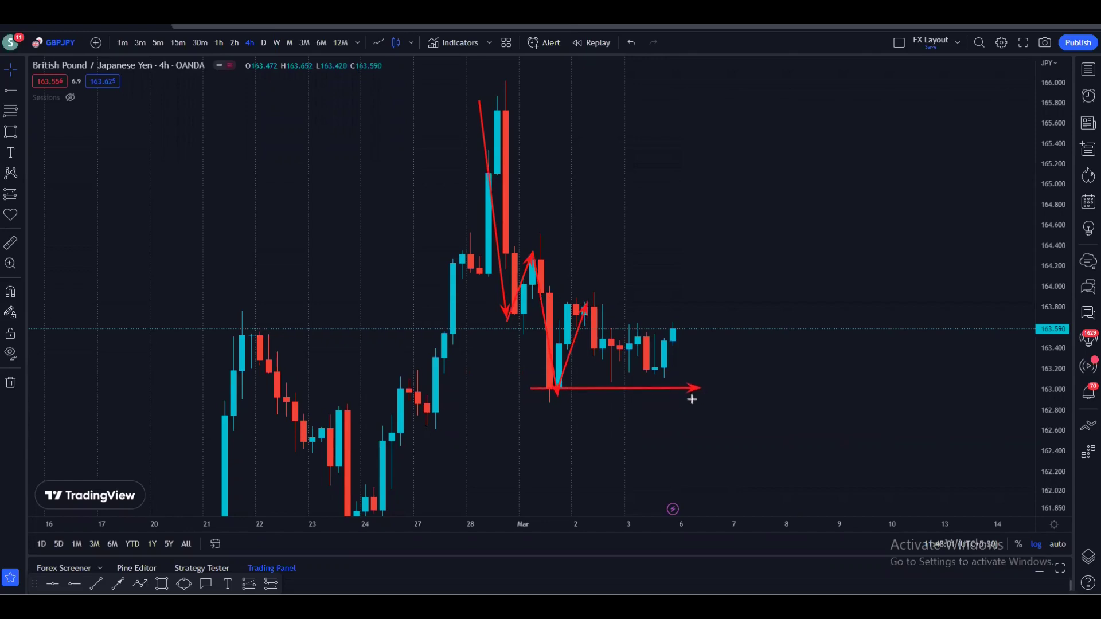
{"action": "left_click_drag", "start_coordinate": [588, 297], "coordinate": [650, 368]}
- Mark the 4-hour levels at about 163.85, 163.0, 166.0 and 164.6 with horizontal red arrows, and clear all the annotations
{"action": "left_click_drag", "start_coordinate": [550, 302], "coordinate": [747, 302]}
{"action": "left_click_drag", "start_coordinate": [549, 391], "coordinate": [715, 383]}
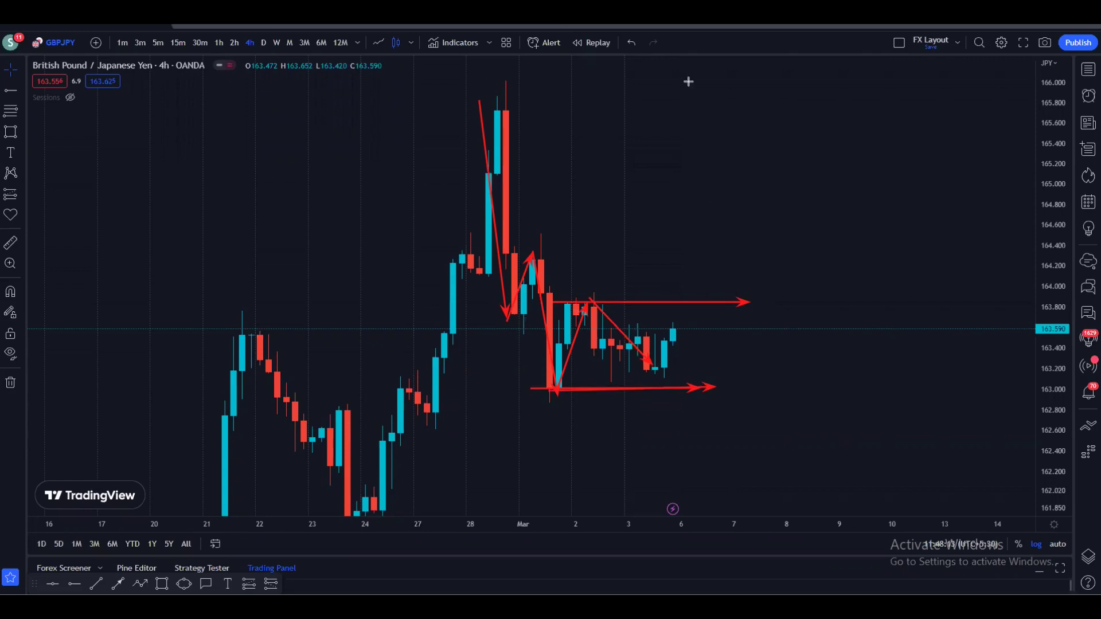
{"action": "left_click_drag", "start_coordinate": [478, 81], "coordinate": [688, 81]}
{"action": "left_click_drag", "start_coordinate": [533, 227], "coordinate": [860, 229]}
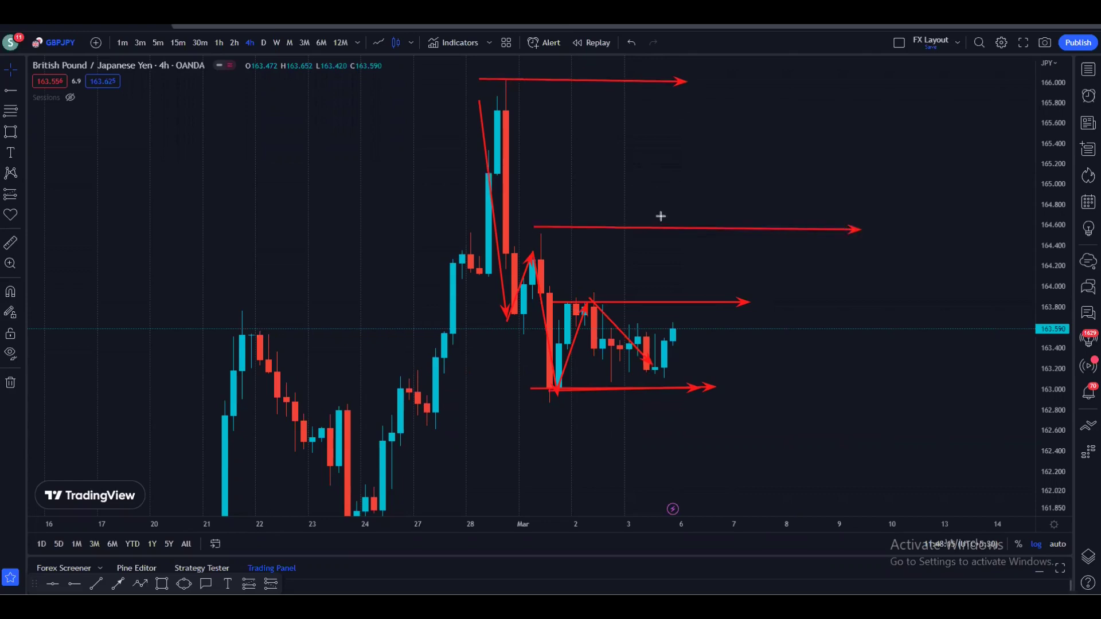
{"action": "key", "text": "e"}
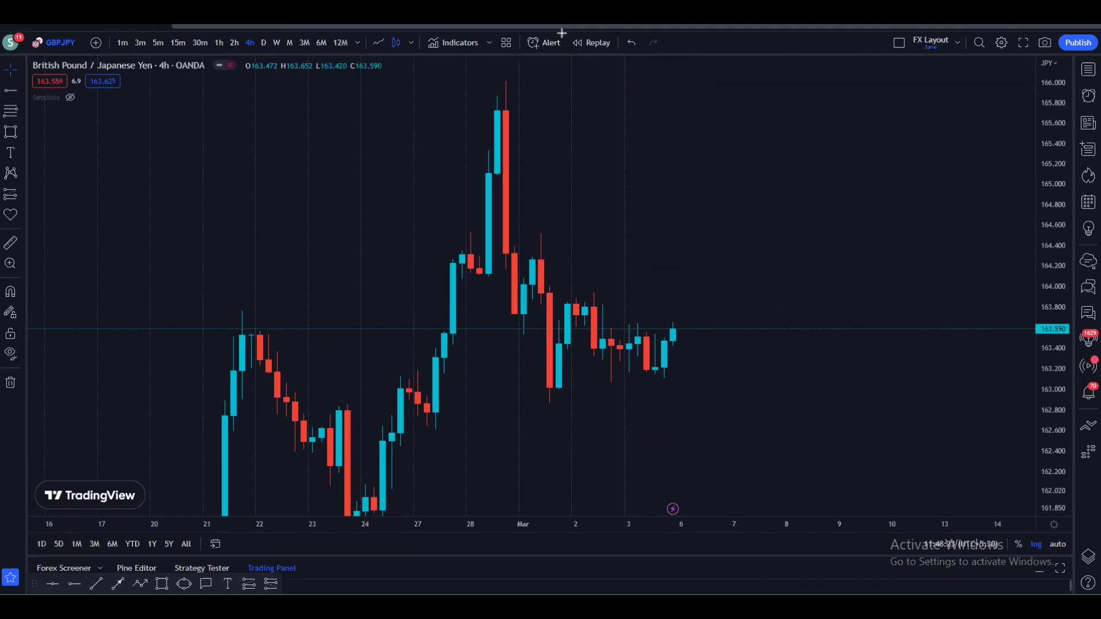
- Switch the GBPJPY chart to the 1-hour timeframe, showing 24 February to 6 March 2023
{"action": "left_click", "coordinate": [219, 42]}
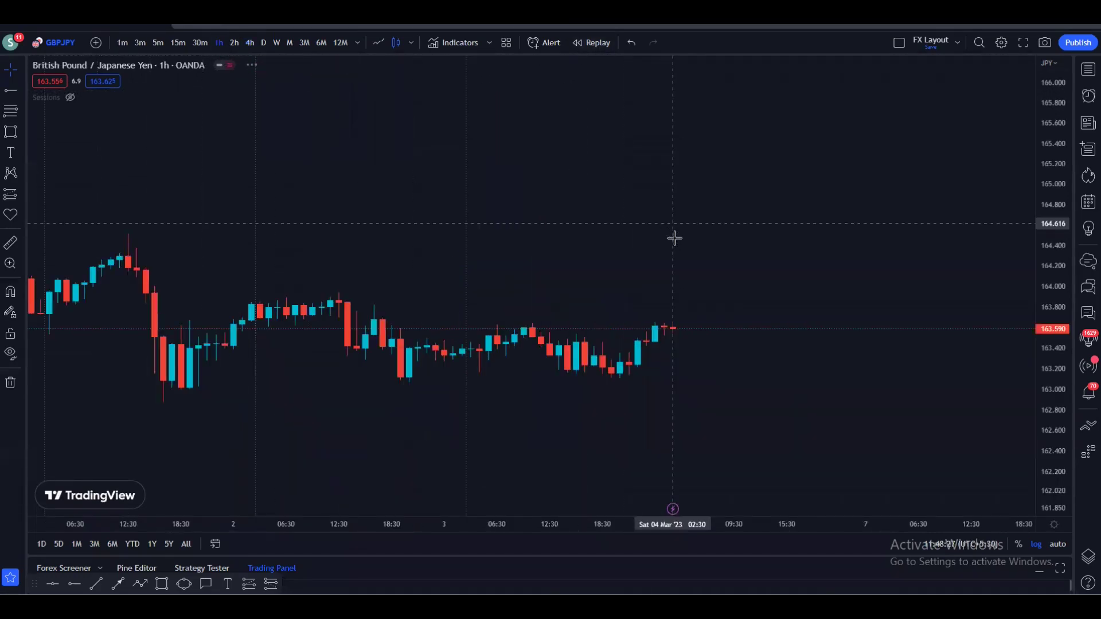
{"action": "scroll", "coordinate": [674, 239], "scroll_direction": "down", "scroll_amount": 6}
{"action": "left_click_drag", "start_coordinate": [1041, 323], "coordinate": [1041, 200]}
{"action": "left_click_drag", "start_coordinate": [813, 231], "coordinate": [916, 370]}
{"action": "scroll", "coordinate": [871, 356], "scroll_direction": "up", "scroll_amount": 2}
{"action": "left_click_drag", "start_coordinate": [853, 338], "coordinate": [807, 174]}
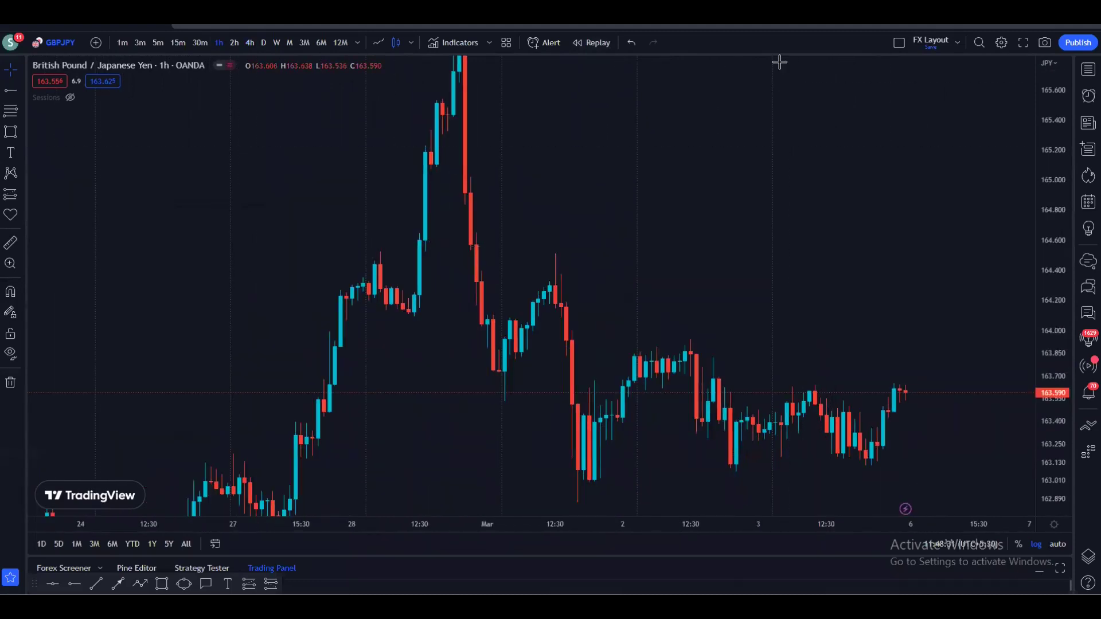
- Trace the 1-hour decline with red arrows and mark the successive lower highs and the support at about 163.0
{"action": "mouse_move", "coordinate": [463, 73]}
{"action": "left_mouse_down"}
{"action": "mouse_move", "coordinate": [497, 369]}
{"action": "mouse_move", "coordinate": [549, 276]}
{"action": "mouse_move", "coordinate": [581, 477]}
{"action": "mouse_move", "coordinate": [567, 478]}
{"action": "mouse_move", "coordinate": [918, 474]}
{"action": "left_mouse_up"}
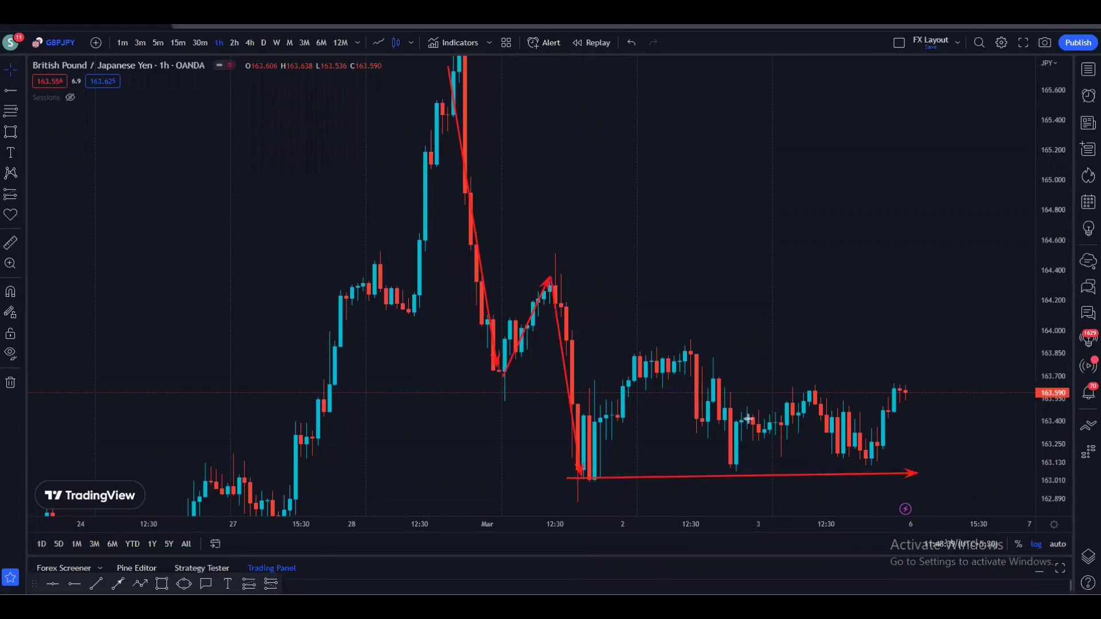
{"action": "left_click_drag", "start_coordinate": [538, 274], "coordinate": [580, 275]}
{"action": "left_click_drag", "start_coordinate": [467, 73], "coordinate": [512, 71]}
{"action": "left_click_drag", "start_coordinate": [631, 356], "coordinate": [717, 359]}
{"action": "left_click_drag", "start_coordinate": [792, 394], "coordinate": [856, 390]}
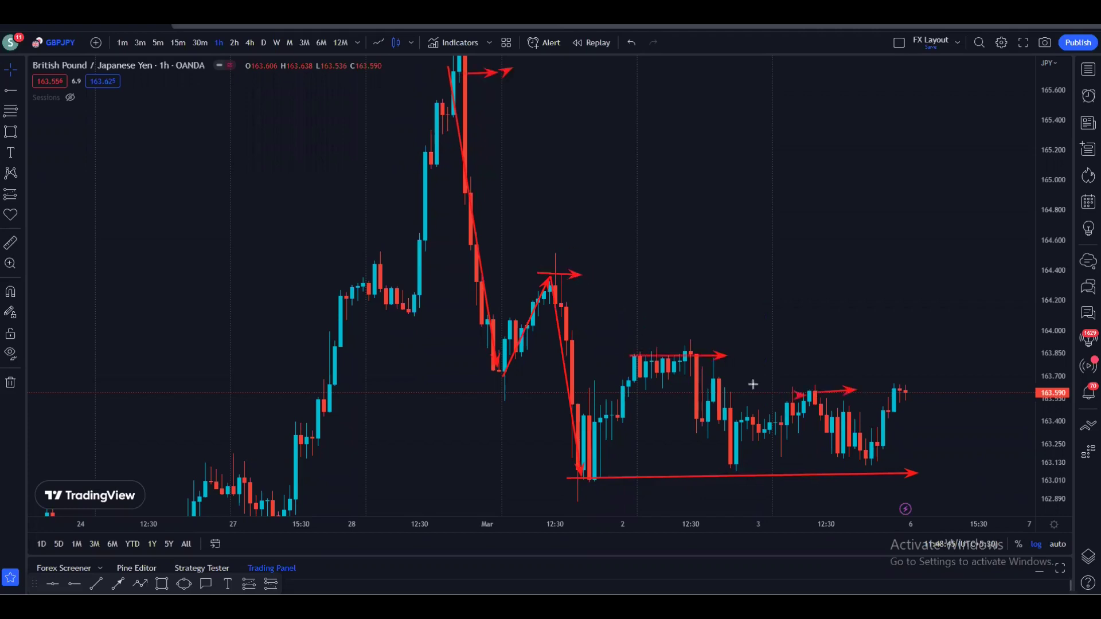
{"action": "left_click_drag", "start_coordinate": [583, 481], "coordinate": [905, 476]}
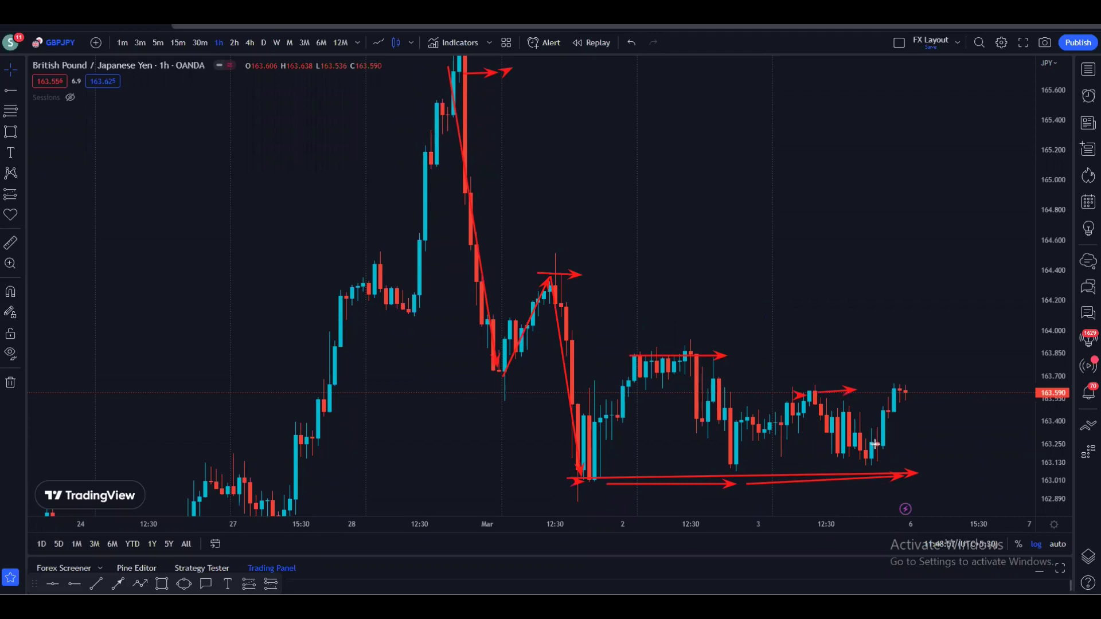
- Project a stepped 1-hour rise from about 163.1 to 163.85, 164.0 and 164.4, mark the highs as targets, and clear the arrows
{"action": "left_click_drag", "start_coordinate": [870, 458], "coordinate": [914, 361]}
{"action": "left_click_drag", "start_coordinate": [678, 347], "coordinate": [737, 344]}
{"action": "mouse_move", "coordinate": [783, 392]}
{"action": "left_mouse_down"}
{"action": "mouse_move", "coordinate": [854, 390]}
{"action": "mouse_move", "coordinate": [914, 367]}
{"action": "mouse_move", "coordinate": [917, 349]}
{"action": "mouse_move", "coordinate": [963, 410]}
{"action": "mouse_move", "coordinate": [946, 413]}
{"action": "mouse_move", "coordinate": [976, 411]}
{"action": "left_mouse_up"}
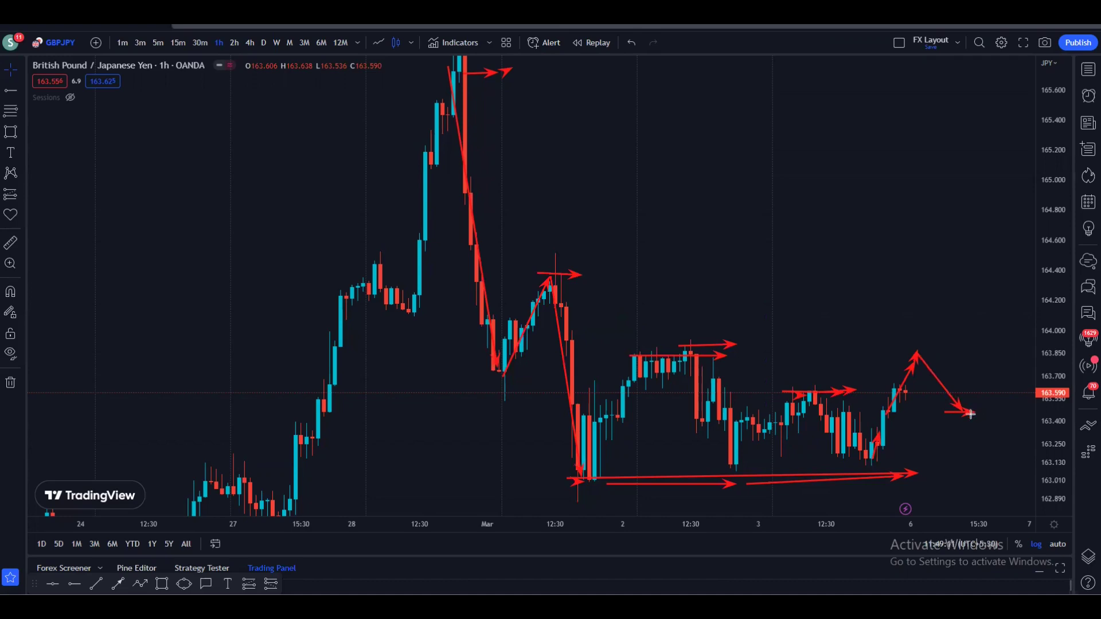
{"action": "left_click_drag", "start_coordinate": [970, 413], "coordinate": [973, 334]}
{"action": "mouse_move", "coordinate": [687, 336]}
{"action": "left_mouse_down"}
{"action": "mouse_move", "coordinate": [933, 327]}
{"action": "mouse_move", "coordinate": [1010, 379]}
{"action": "mouse_move", "coordinate": [1027, 267]}
{"action": "left_mouse_up"}
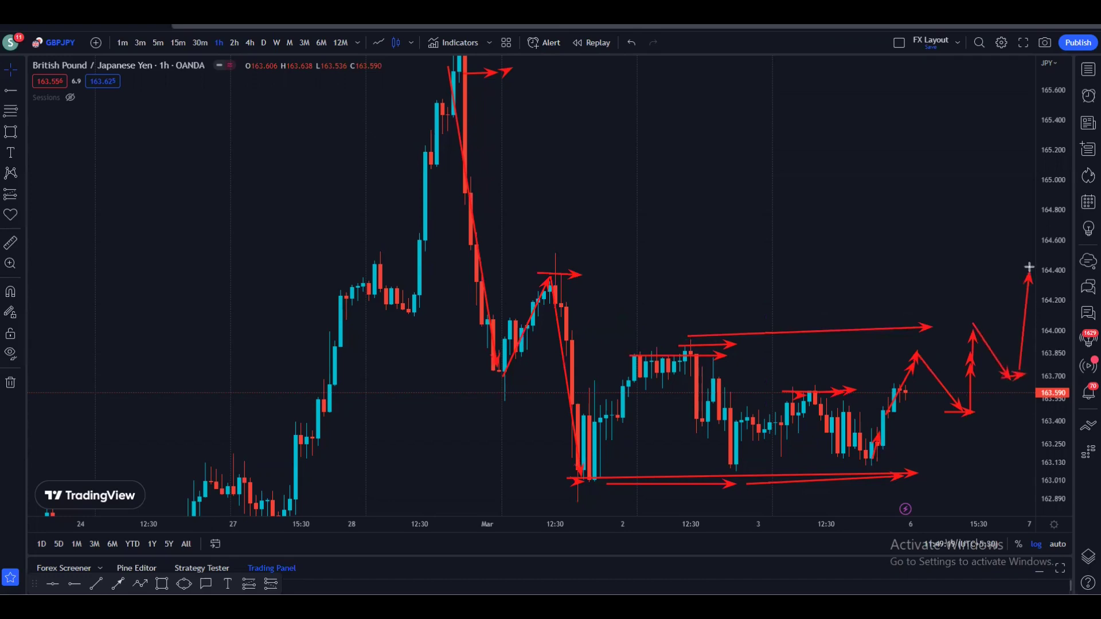
{"action": "left_click_drag", "start_coordinate": [533, 260], "coordinate": [1011, 251]}
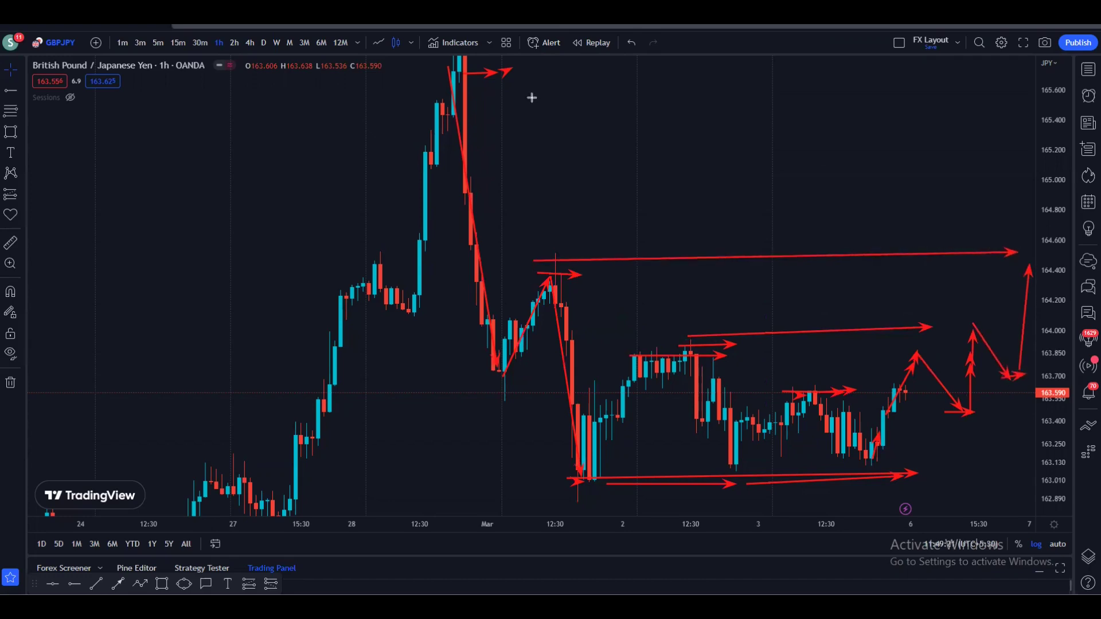
{"action": "left_click_drag", "start_coordinate": [467, 76], "coordinate": [837, 82]}
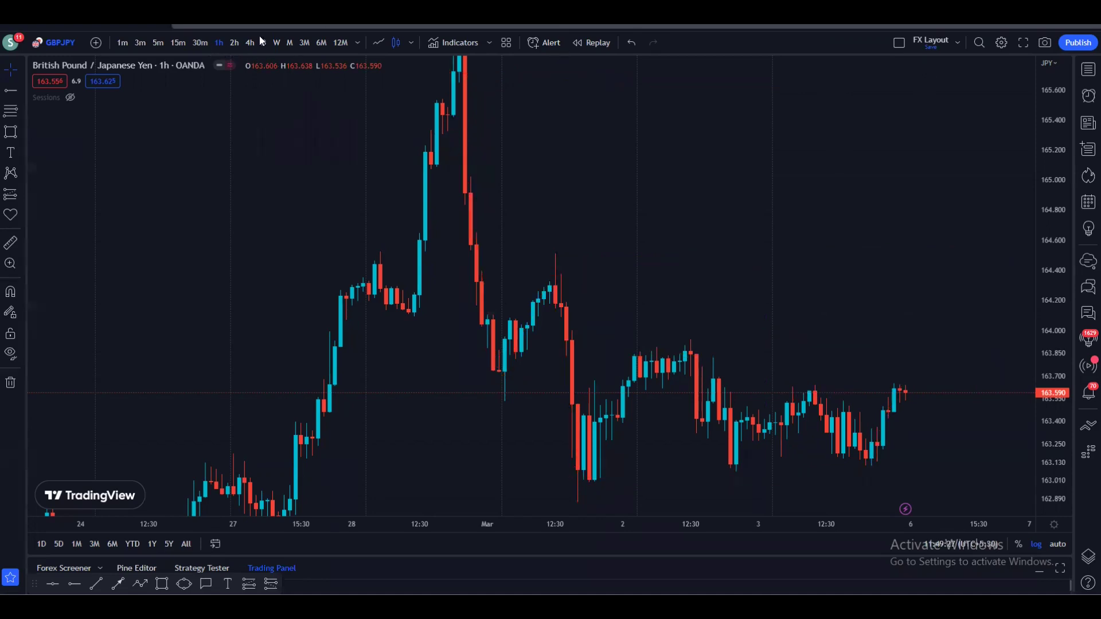
- Switch the GBPJPY chart to the 30-minute timeframe, showing 27 February to 6 March 2023
{"action": "left_click", "coordinate": [200, 43]}
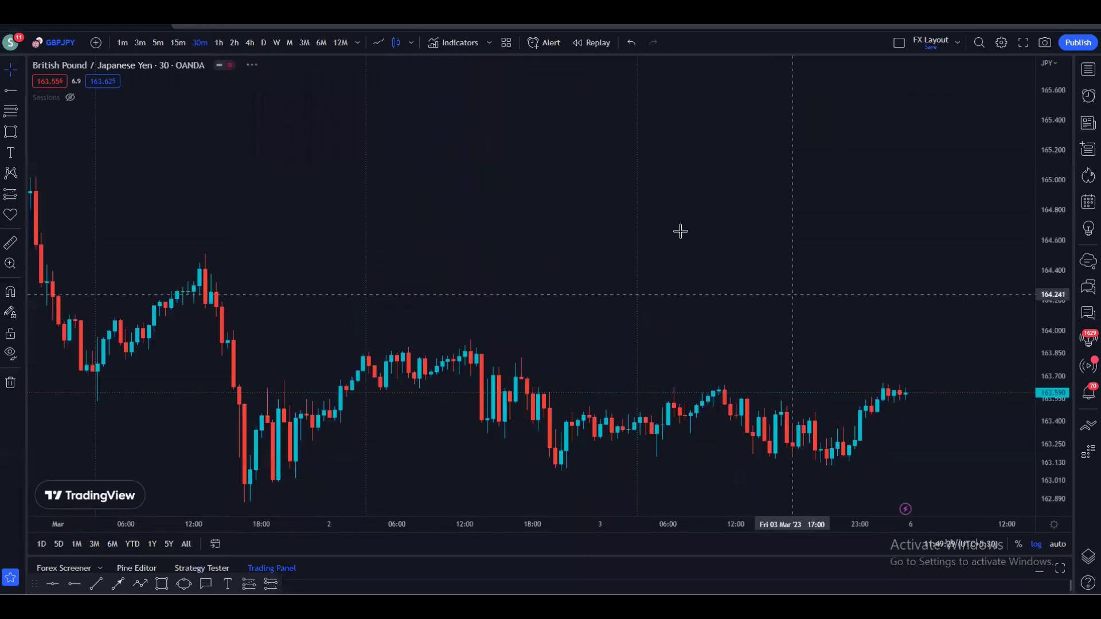
{"action": "scroll", "coordinate": [666, 247], "scroll_direction": "down", "scroll_amount": 3}
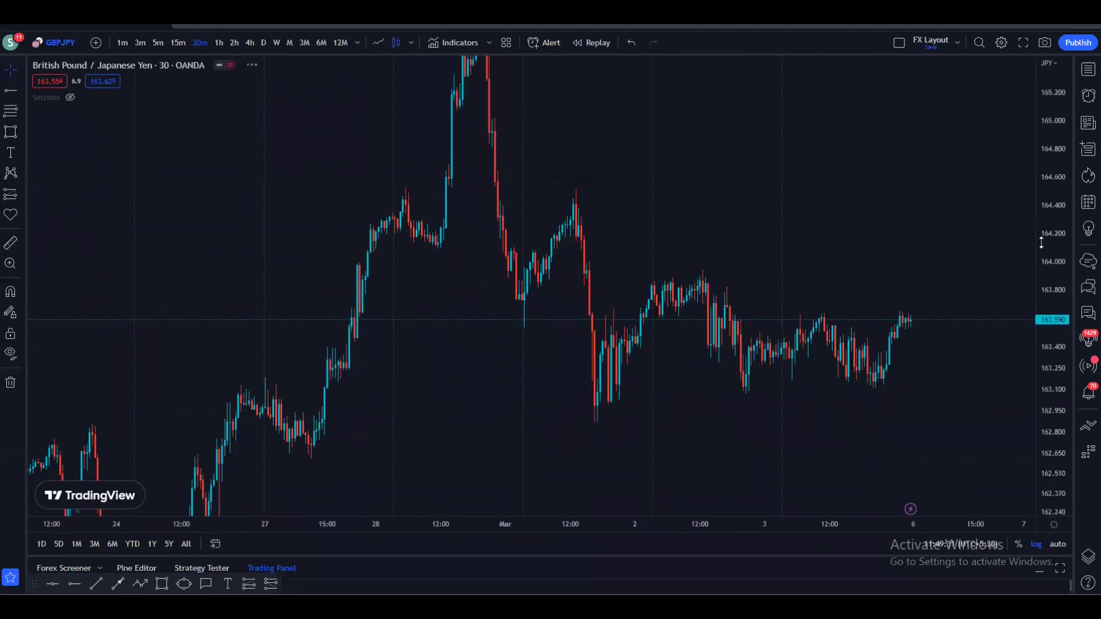
{"action": "left_click_drag", "start_coordinate": [805, 284], "coordinate": [713, 337]}
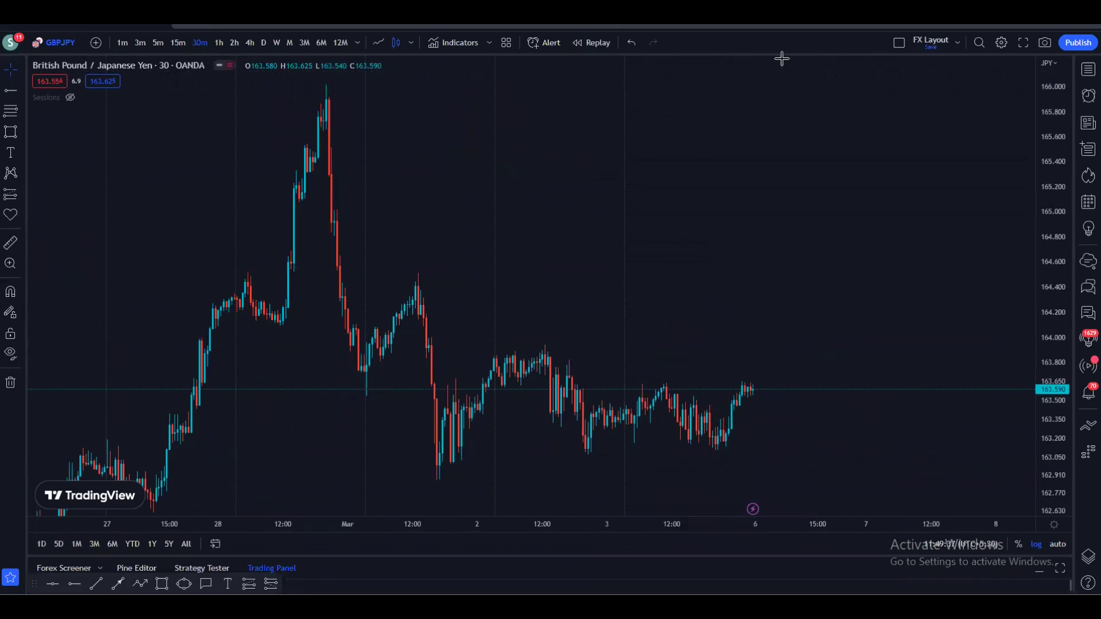
- Trace the 30-minute swings down from the peak with red arrows, marking support near 163.05 and lower highs near 164.45, 163.85 and 163.6
{"action": "mouse_move", "coordinate": [319, 109]}
{"action": "left_mouse_down"}
{"action": "mouse_move", "coordinate": [355, 378]}
{"action": "mouse_move", "coordinate": [413, 282]}
{"action": "mouse_move", "coordinate": [439, 470]}
{"action": "mouse_move", "coordinate": [473, 433]}
{"action": "left_mouse_up"}
{"action": "left_click_drag", "start_coordinate": [496, 398], "coordinate": [527, 351]}
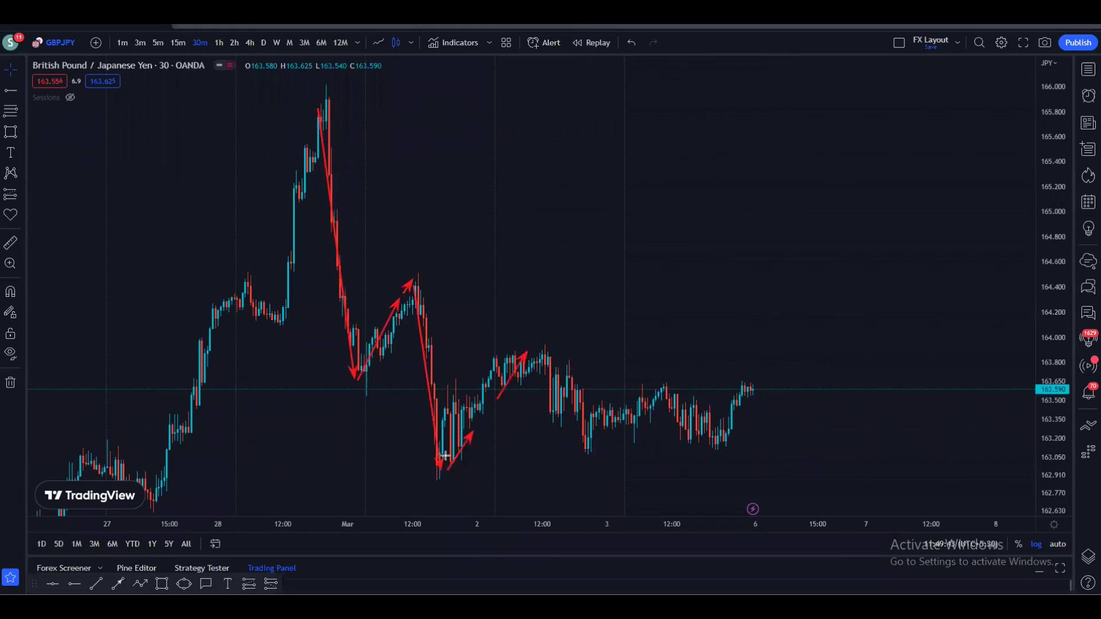
{"action": "left_click_drag", "start_coordinate": [416, 459], "coordinate": [794, 452]}
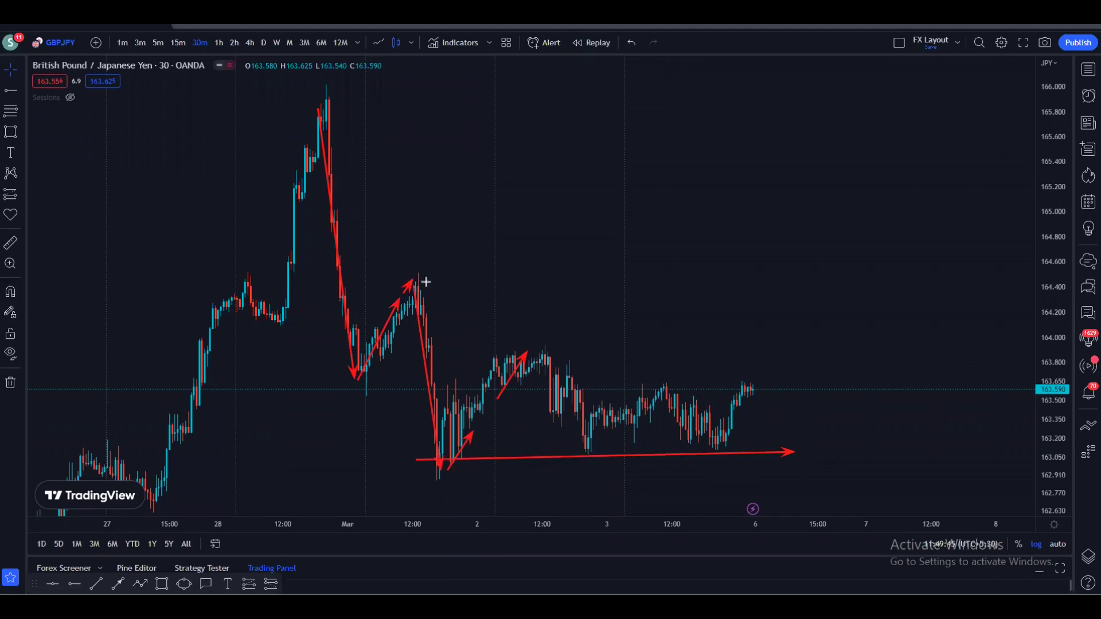
{"action": "left_click_drag", "start_coordinate": [419, 281], "coordinate": [452, 280]}
{"action": "left_click_drag", "start_coordinate": [469, 280], "coordinate": [481, 280]}
{"action": "left_click_drag", "start_coordinate": [524, 355], "coordinate": [606, 358]}
{"action": "left_click_drag", "start_coordinate": [652, 391], "coordinate": [836, 387]}
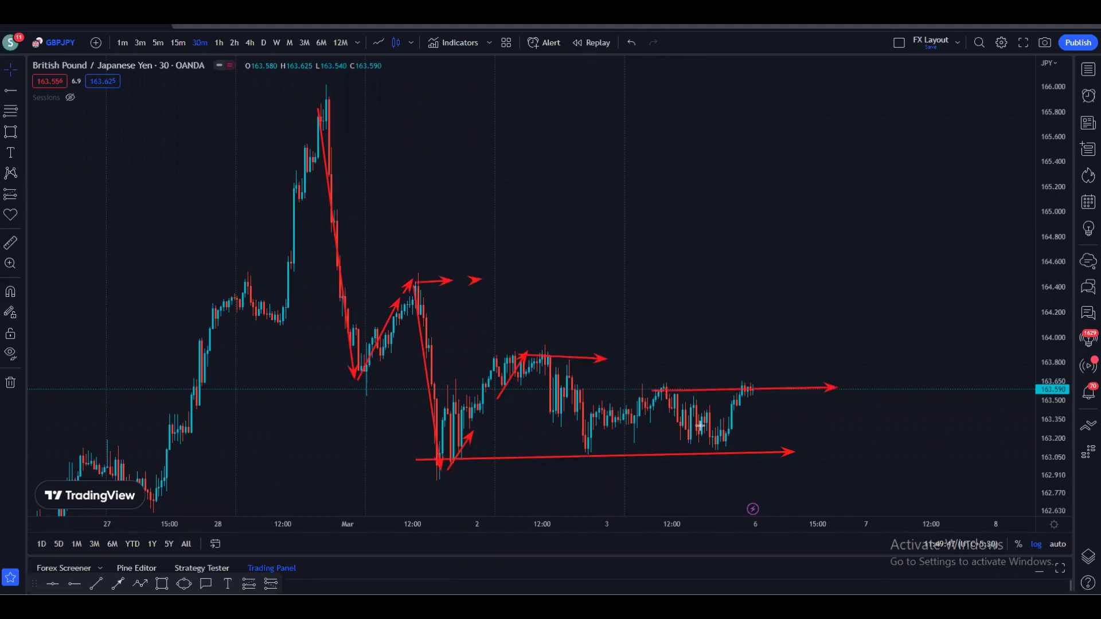
- Outline the recent range with arrows along its lows near 163.0 and its highs near 163.85, and clear all the arrows
{"action": "left_click_drag", "start_coordinate": [427, 462], "coordinate": [784, 471]}
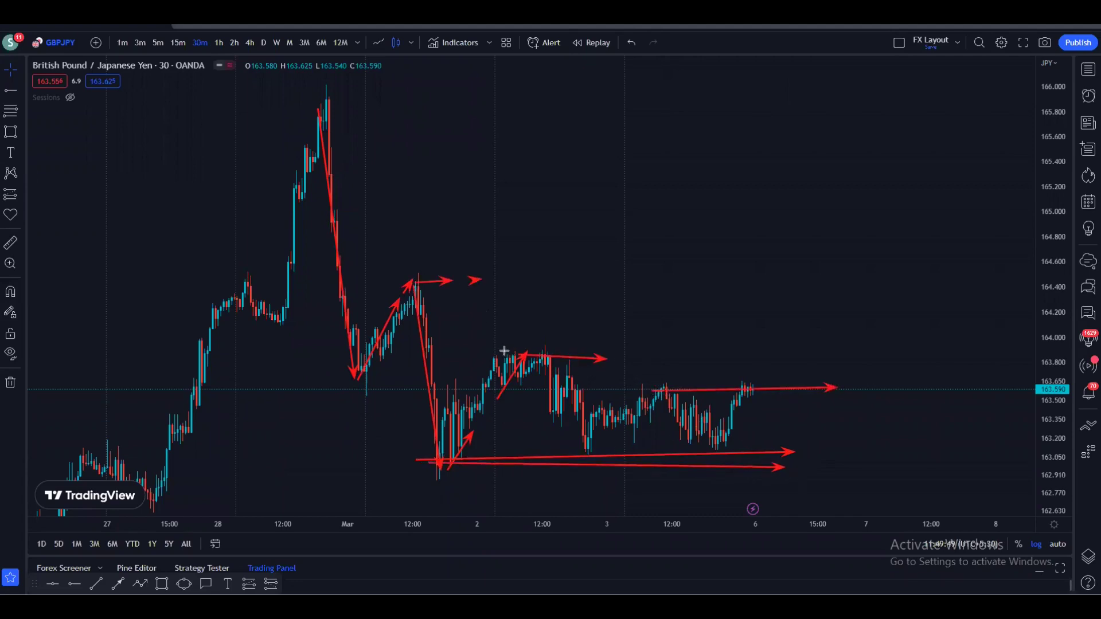
{"action": "left_click_drag", "start_coordinate": [503, 352], "coordinate": [808, 363]}
{"action": "left_click_drag", "start_coordinate": [445, 471], "coordinate": [715, 455]}
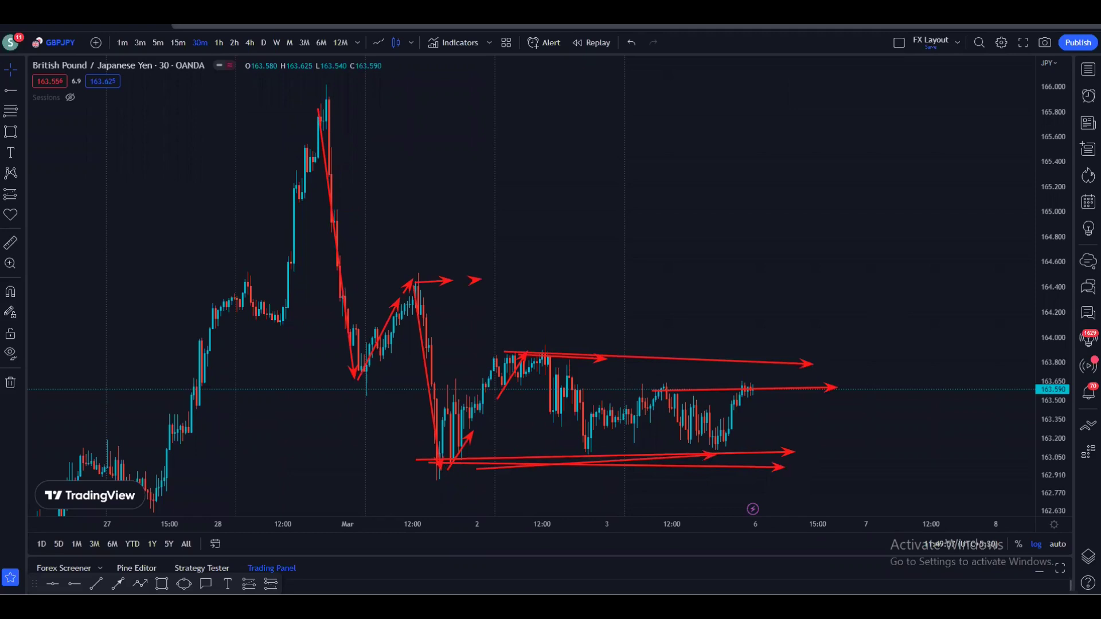
{"action": "key", "text": "Escape"}
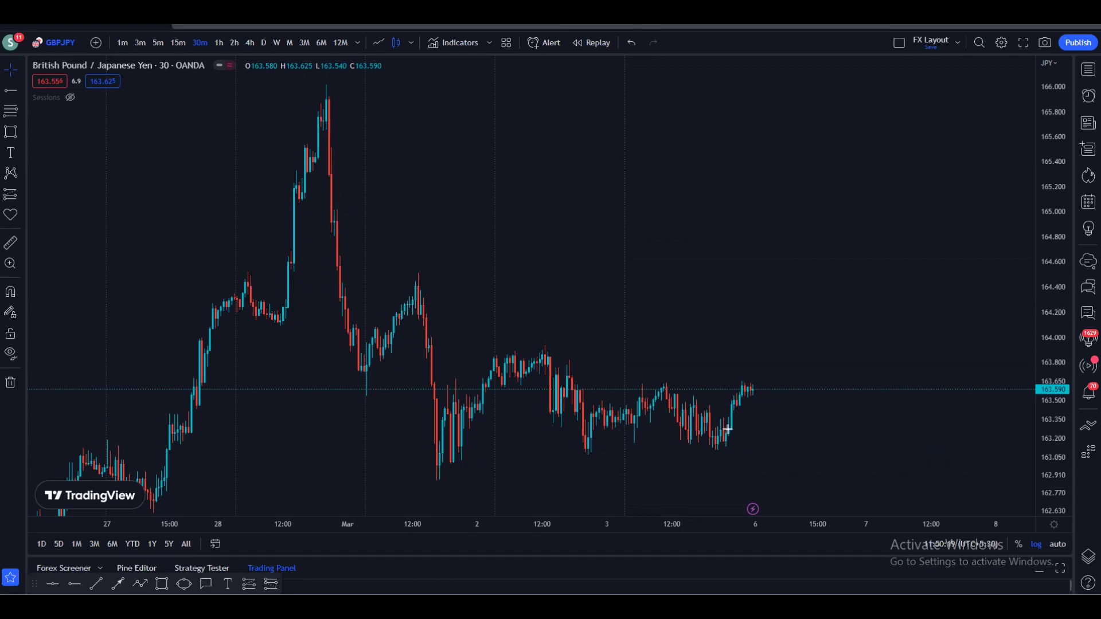
- Project a rise from about 163.2 to 164.1 and a pullback to 163.55, marking the 163.9 high and the pullback level
{"action": "left_click_drag", "start_coordinate": [727, 438], "coordinate": [735, 419]}
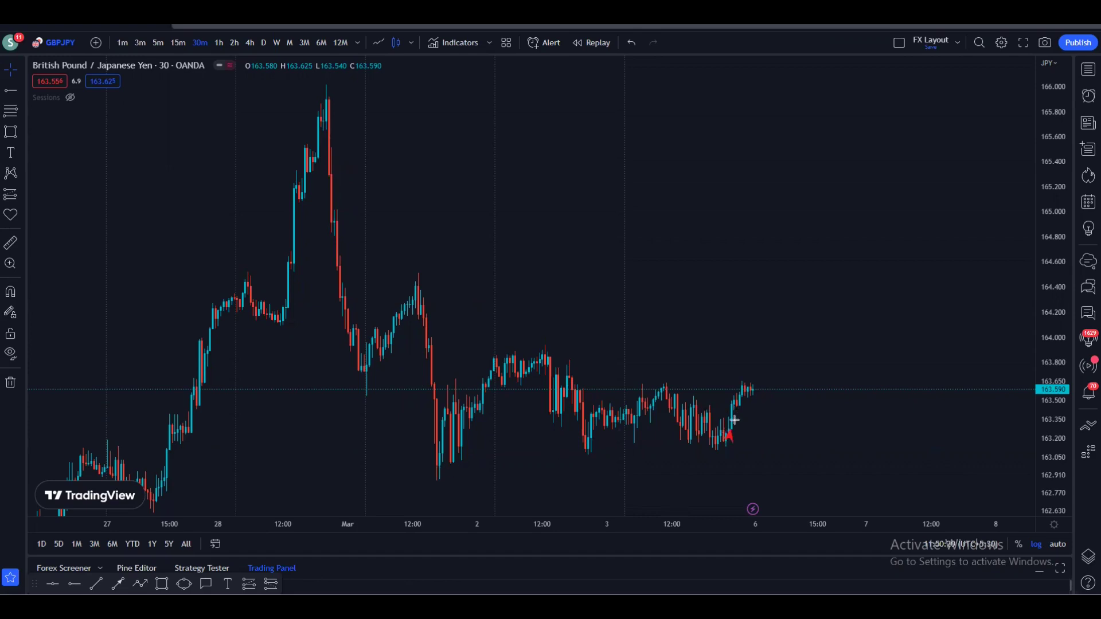
{"action": "left_click", "coordinate": [770, 323]}
{"action": "left_click", "coordinate": [510, 353]}
{"action": "left_click", "coordinate": [633, 352]}
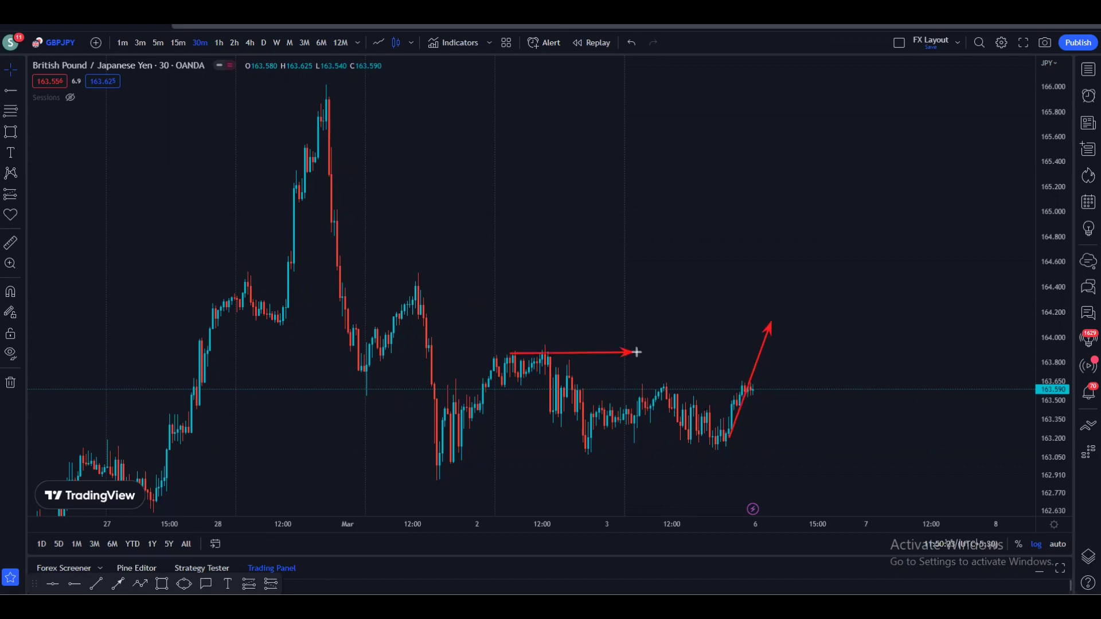
{"action": "left_click", "coordinate": [770, 323]}
{"action": "left_click", "coordinate": [802, 372]}
{"action": "left_click", "coordinate": [826, 393]}
{"action": "left_click", "coordinate": [810, 395]}
{"action": "left_click", "coordinate": [913, 395]}
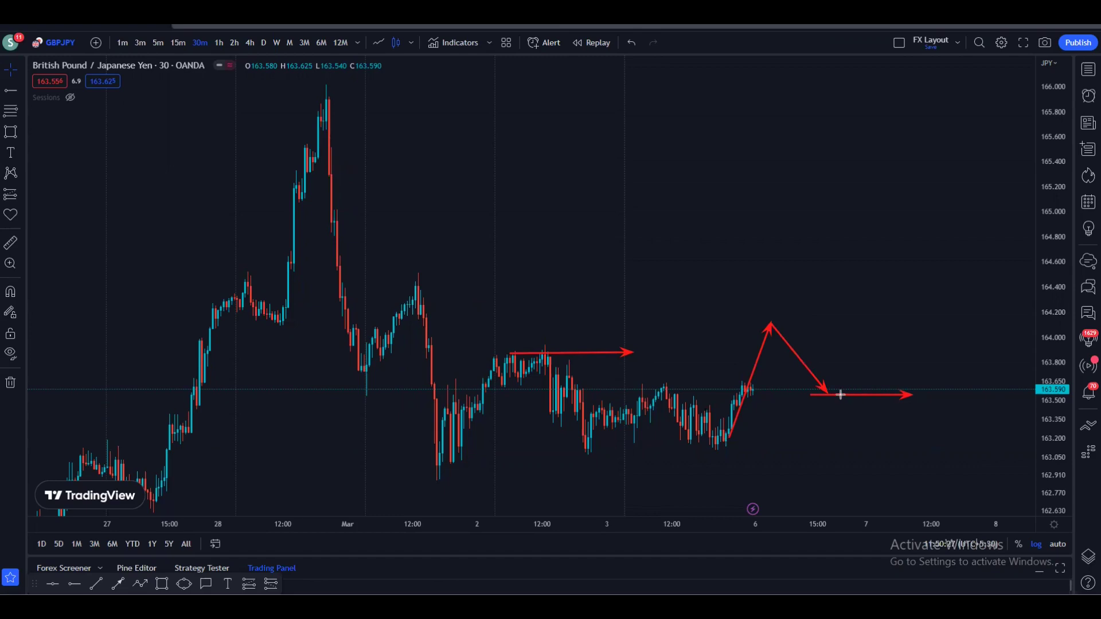
- Project a second rise from about 163.55 to 164.45, and mark the previous highs near 164.55 and 165.9 as targets
{"action": "left_click", "coordinate": [839, 394]}
{"action": "left_click", "coordinate": [858, 347]}
{"action": "left_click", "coordinate": [867, 319]}
{"action": "left_click", "coordinate": [880, 279]}
{"action": "left_click_drag", "start_coordinate": [410, 271], "coordinate": [743, 267]}
{"action": "left_click", "coordinate": [852, 263]}
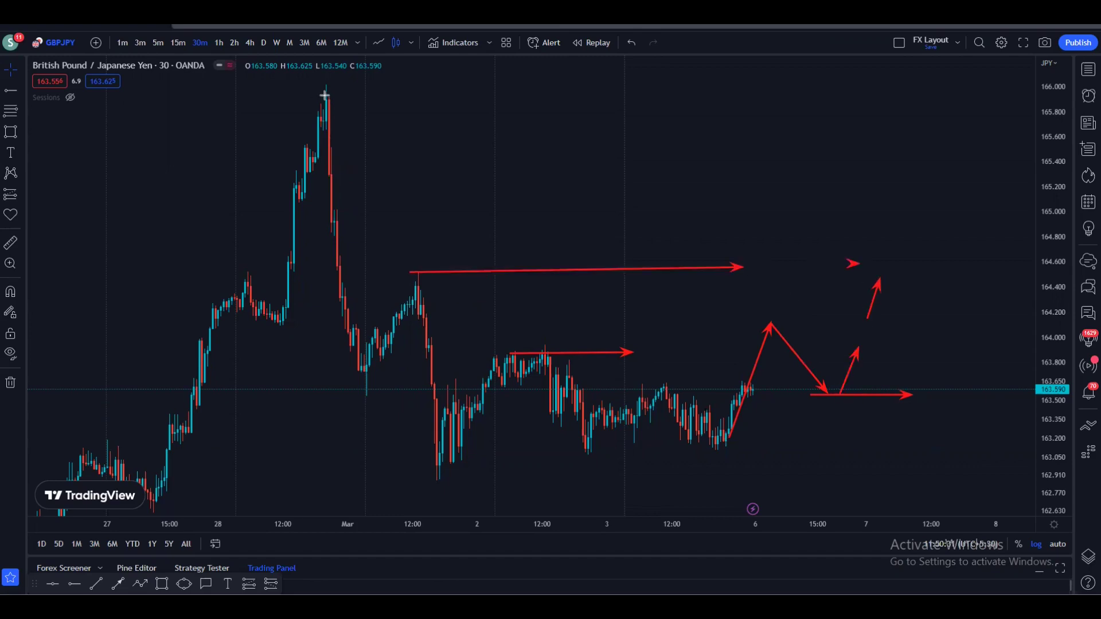
{"action": "left_click_drag", "start_coordinate": [323, 92], "coordinate": [734, 103]}
{"action": "left_click", "coordinate": [710, 104]}
- Project a pullback from about 164.55 to 164.0, and mark its low and the first projected high near 164.1 with horizontal arrows
{"action": "left_click", "coordinate": [879, 265]}
{"action": "left_click", "coordinate": [950, 337]}
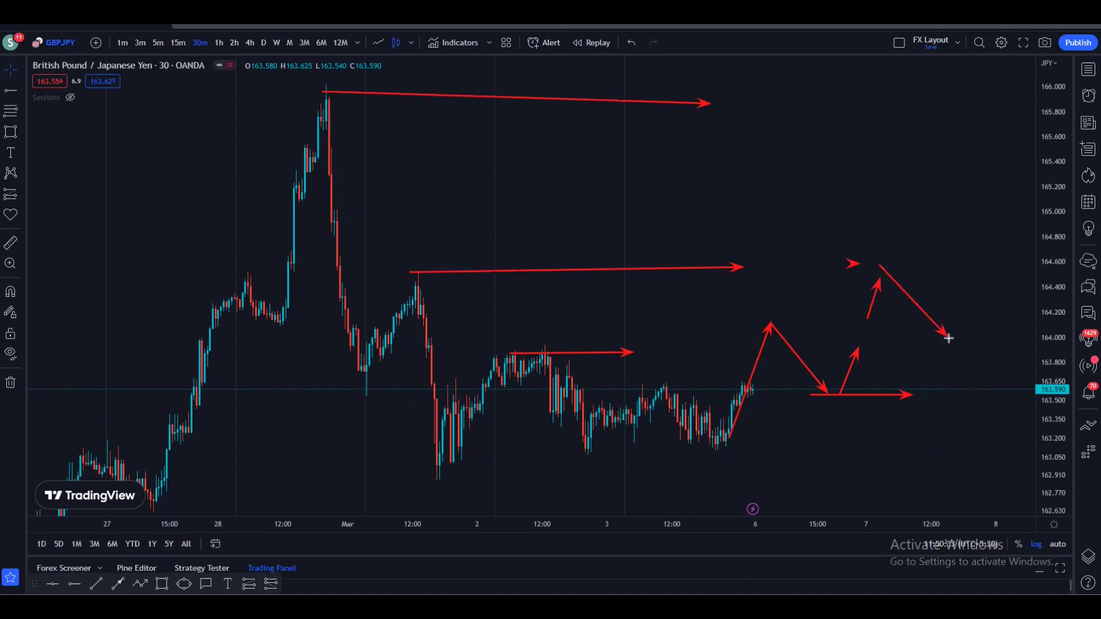
{"action": "left_click", "coordinate": [929, 338]}
{"action": "left_click", "coordinate": [975, 332]}
{"action": "left_click", "coordinate": [745, 322]}
{"action": "left_click", "coordinate": [827, 322]}
- Project the final rise from about 164.0 to 165.6, and extend the peak level near 165.9 across to it
{"action": "left_click", "coordinate": [951, 337]}
{"action": "left_click", "coordinate": [964, 299]}
{"action": "left_click", "coordinate": [990, 132]}
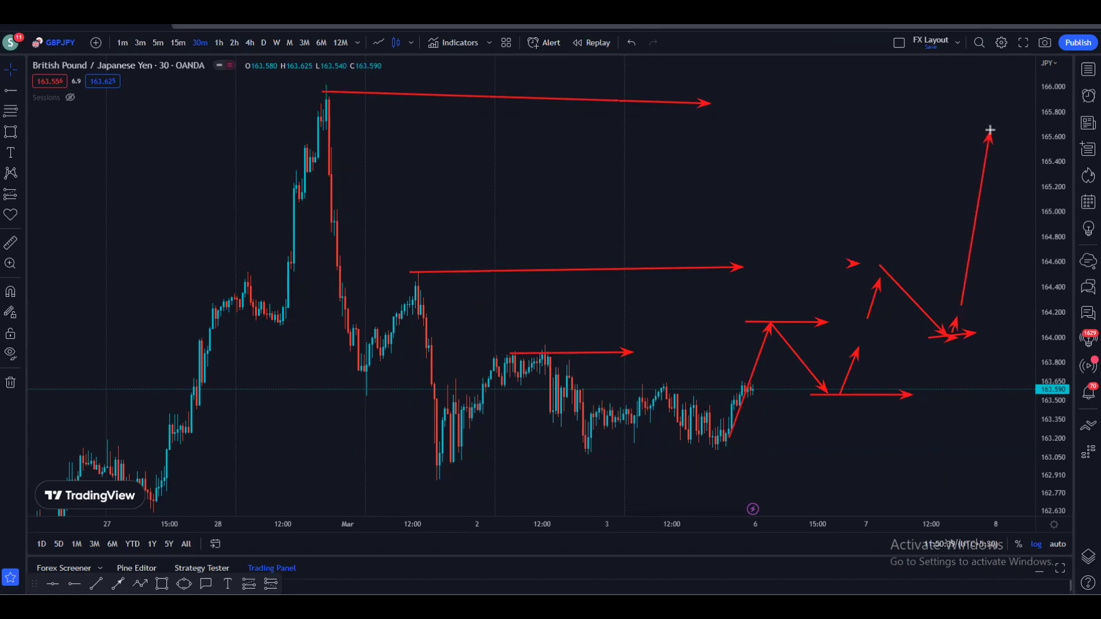
{"action": "left_click", "coordinate": [347, 91]}
{"action": "left_click", "coordinate": [982, 99]}
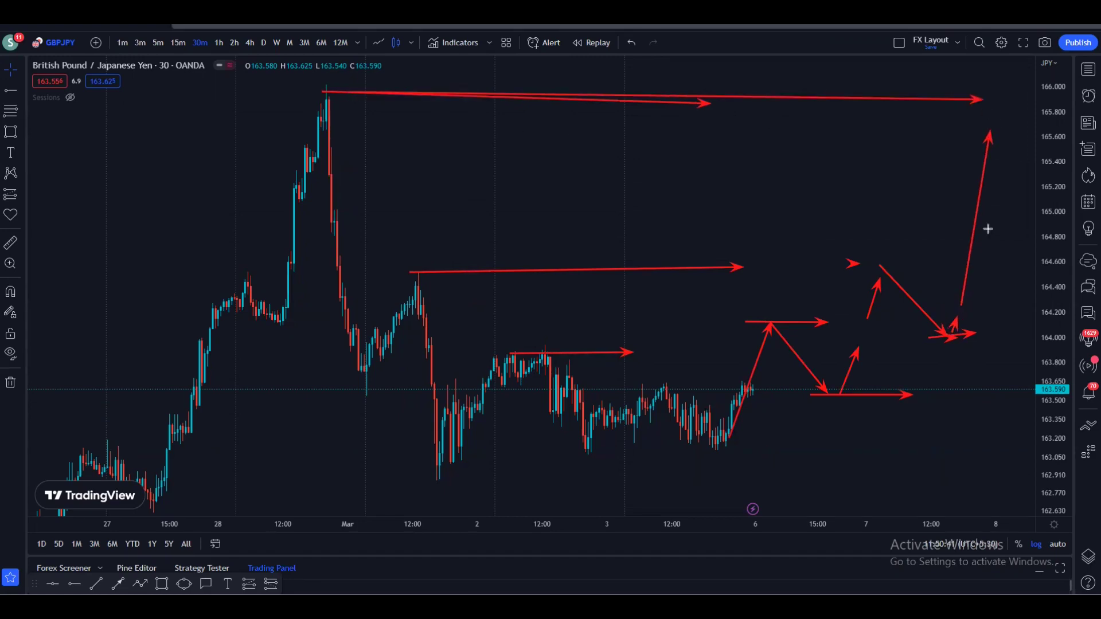